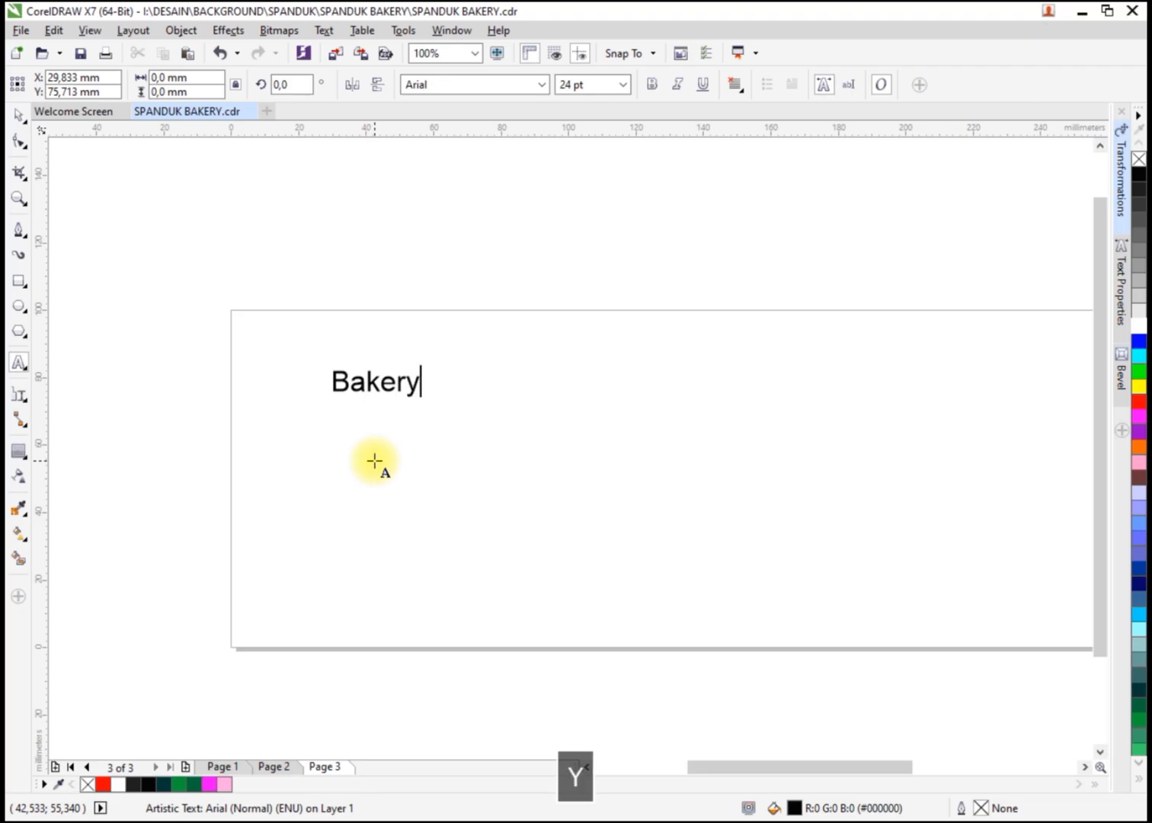
# Complete the text block under "Bakery" with the lines "Ibu Khadijah", "Menerima Pesanan :" and "Kue Lebaran".
pyautogui.write('Ibu Khad')
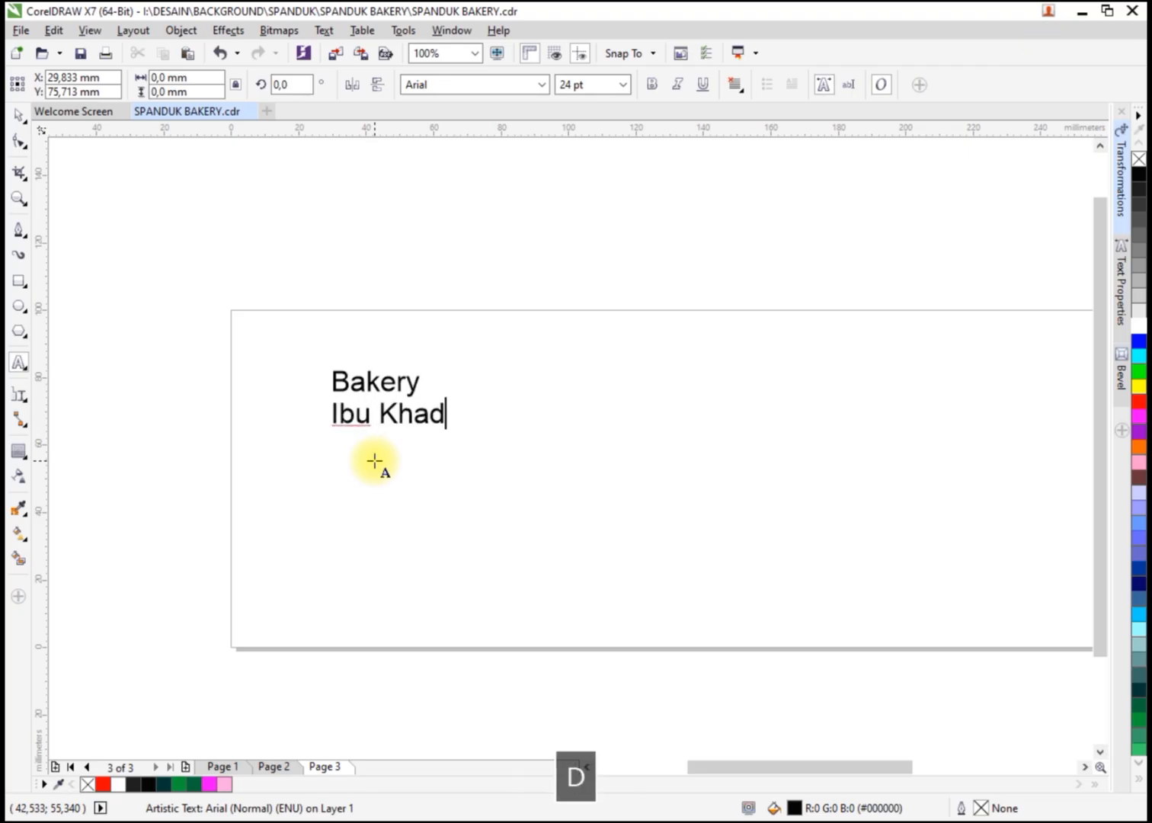
pyautogui.write('ijah Mener')
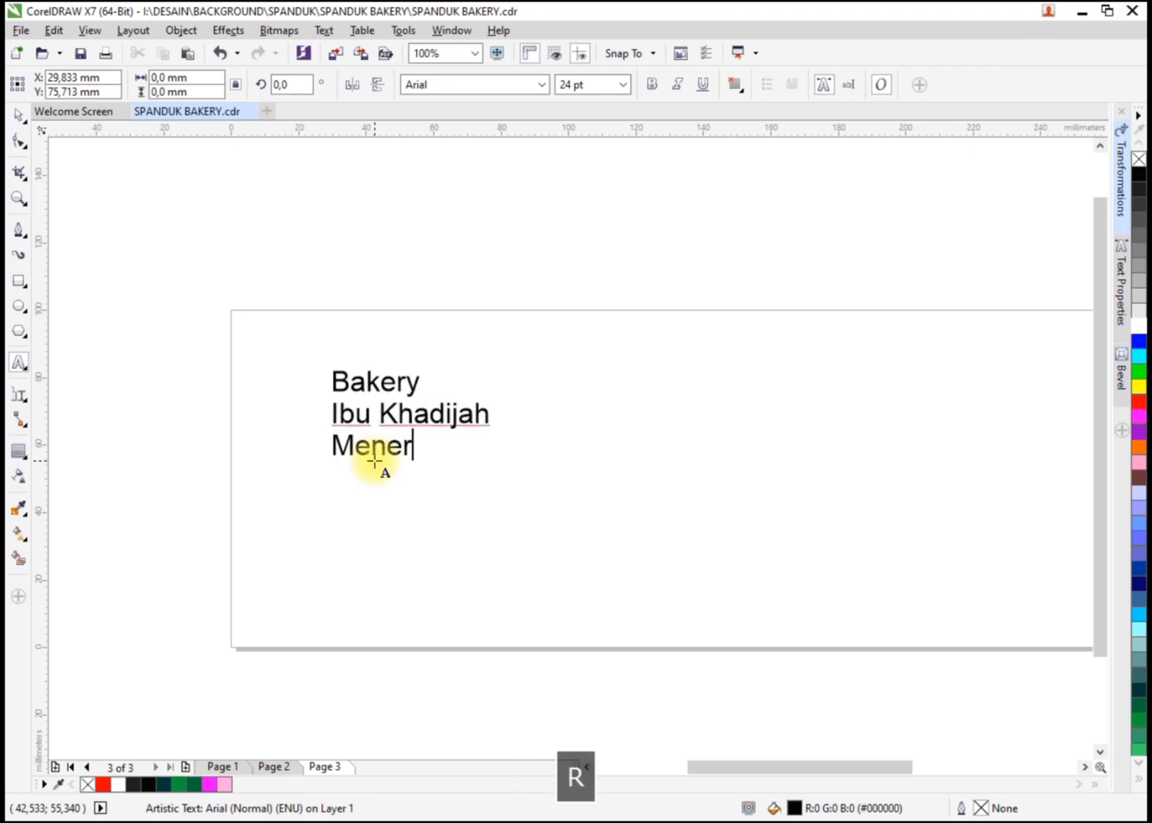
pyautogui.write('ima Pesanan')
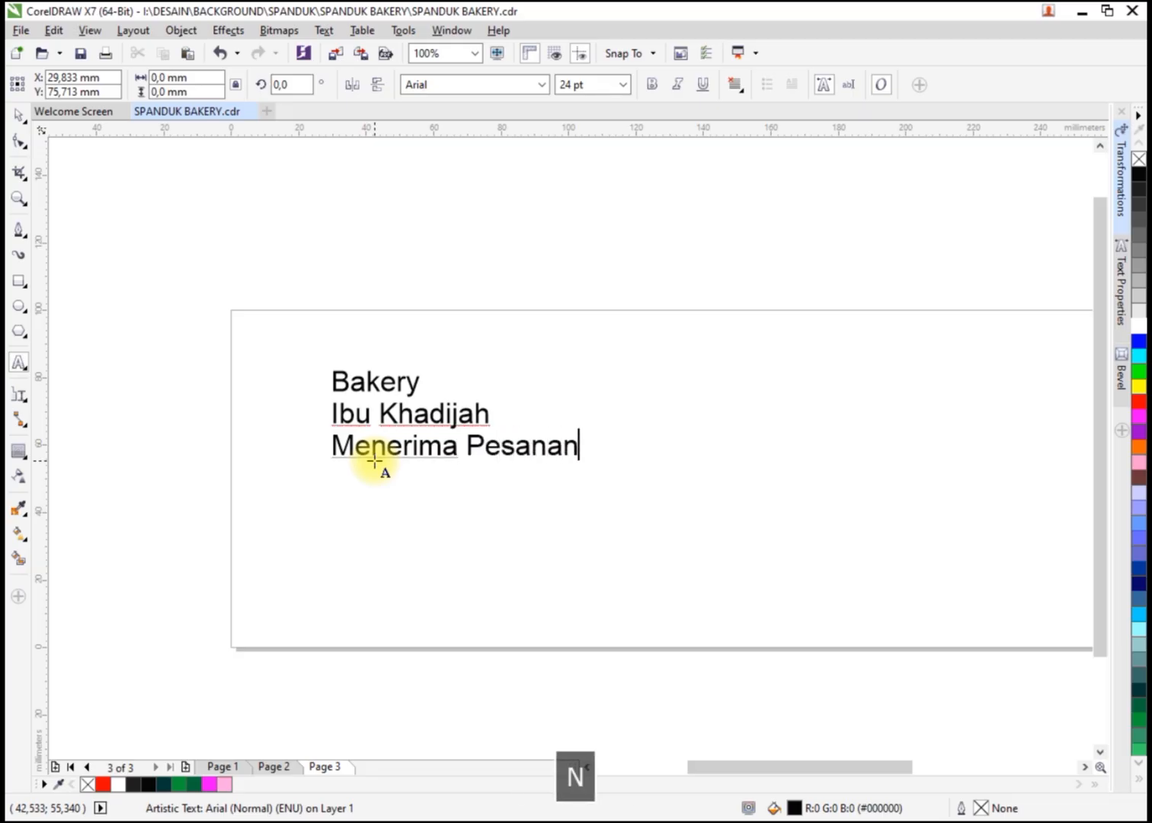
pyautogui.write(' :')
pyautogui.press('Return')
pyautogui.write('Kue Lebaran')
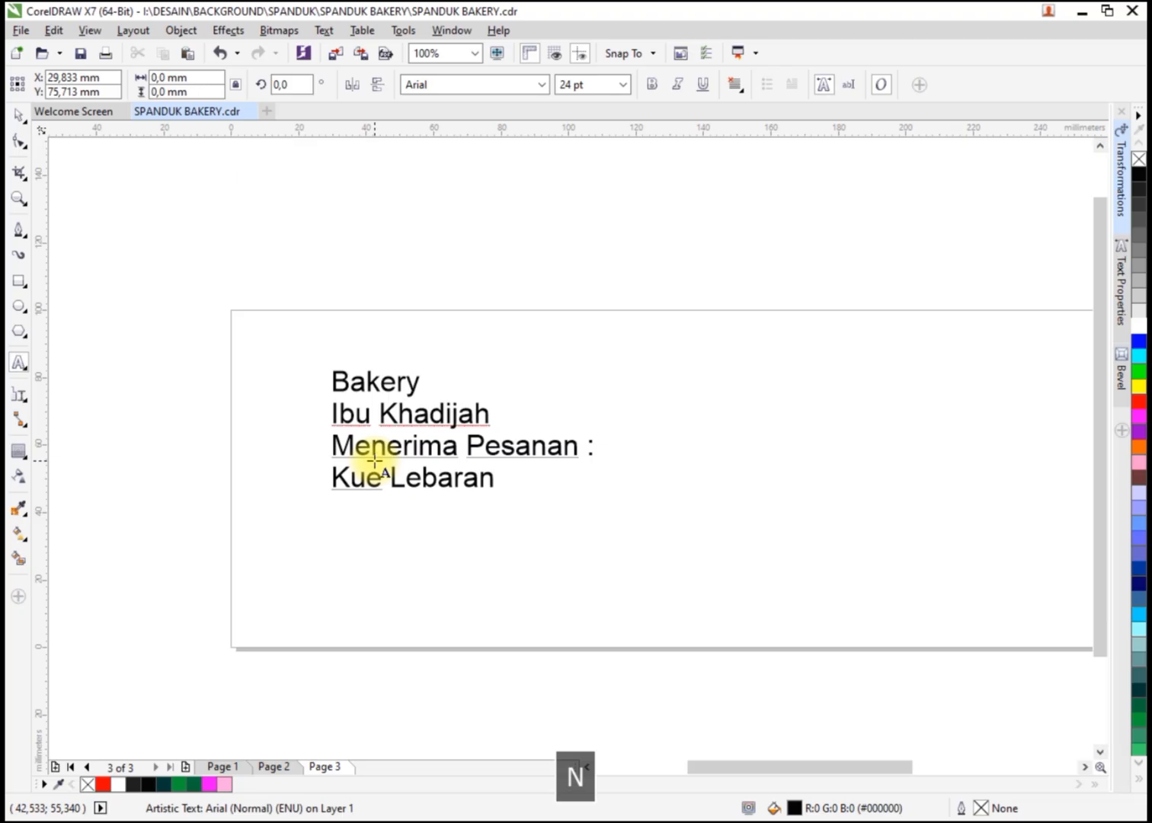
# Break the text block apart into separate lines and move "Menerima Pesanan :" and "Kue Lebaran" to the right of the title.
pyautogui.click(23, 118)
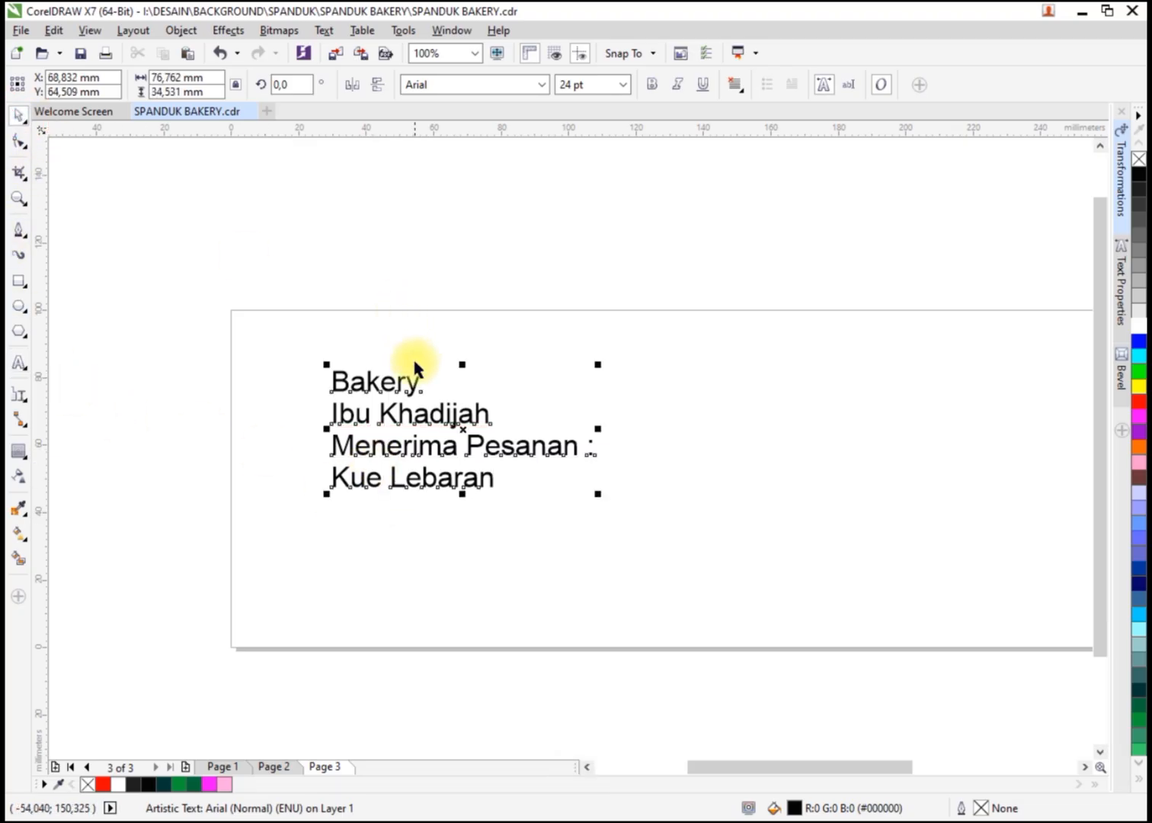
pyautogui.hotkey('ctrl', 'k')
pyautogui.click(390, 451)
pyautogui.keyDown('shift'); pyautogui.click(396, 478); pyautogui.keyUp('shift')
pyautogui.moveTo(396, 478); pyautogui.dragTo(683, 390)
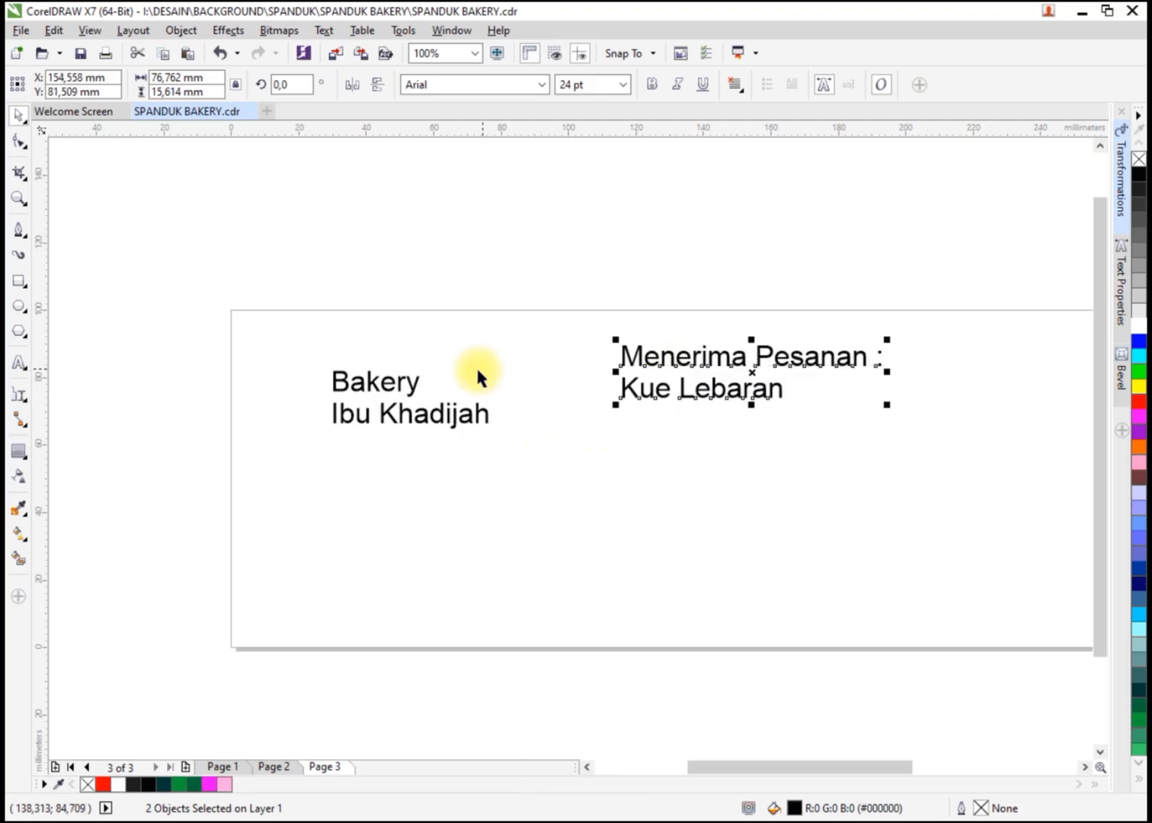
# Set the "Bakery" text in the Andalia font and enlarge it to about 68.5 mm wide.
pyautogui.click(416, 386)
pyautogui.click(421, 380)
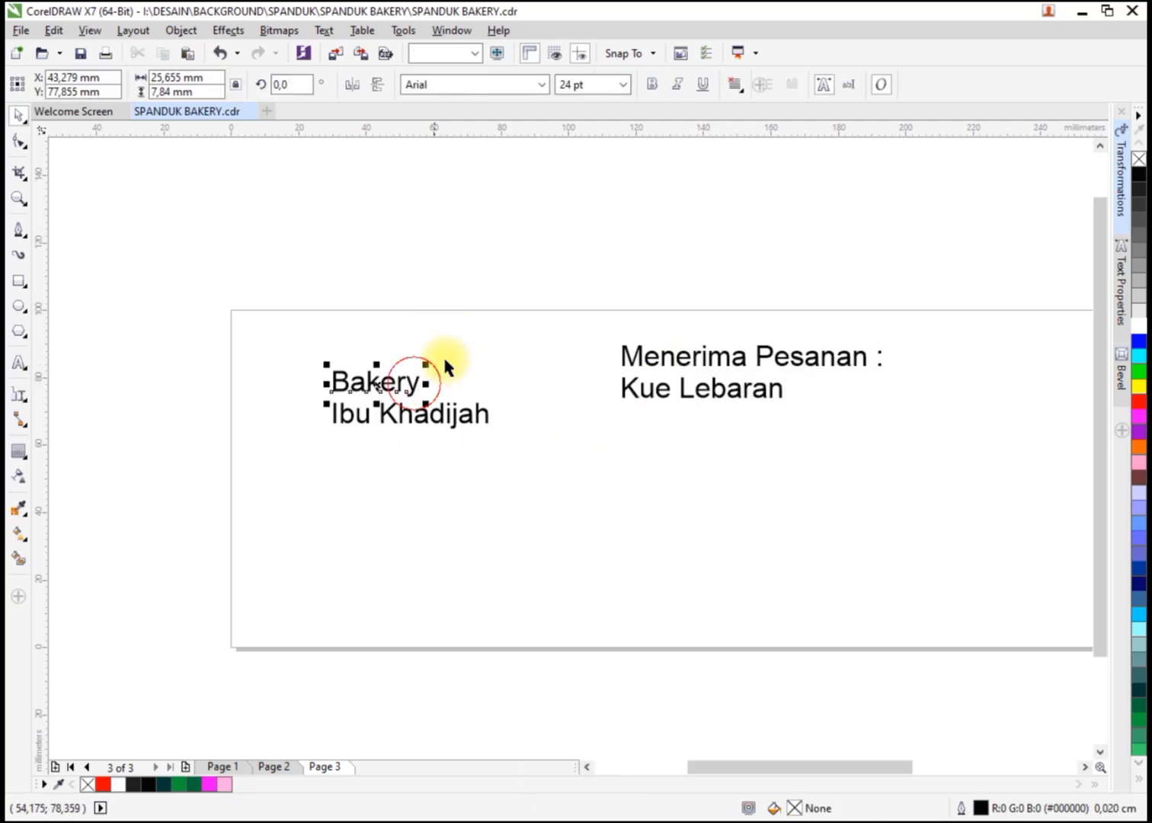
pyautogui.click(543, 86)
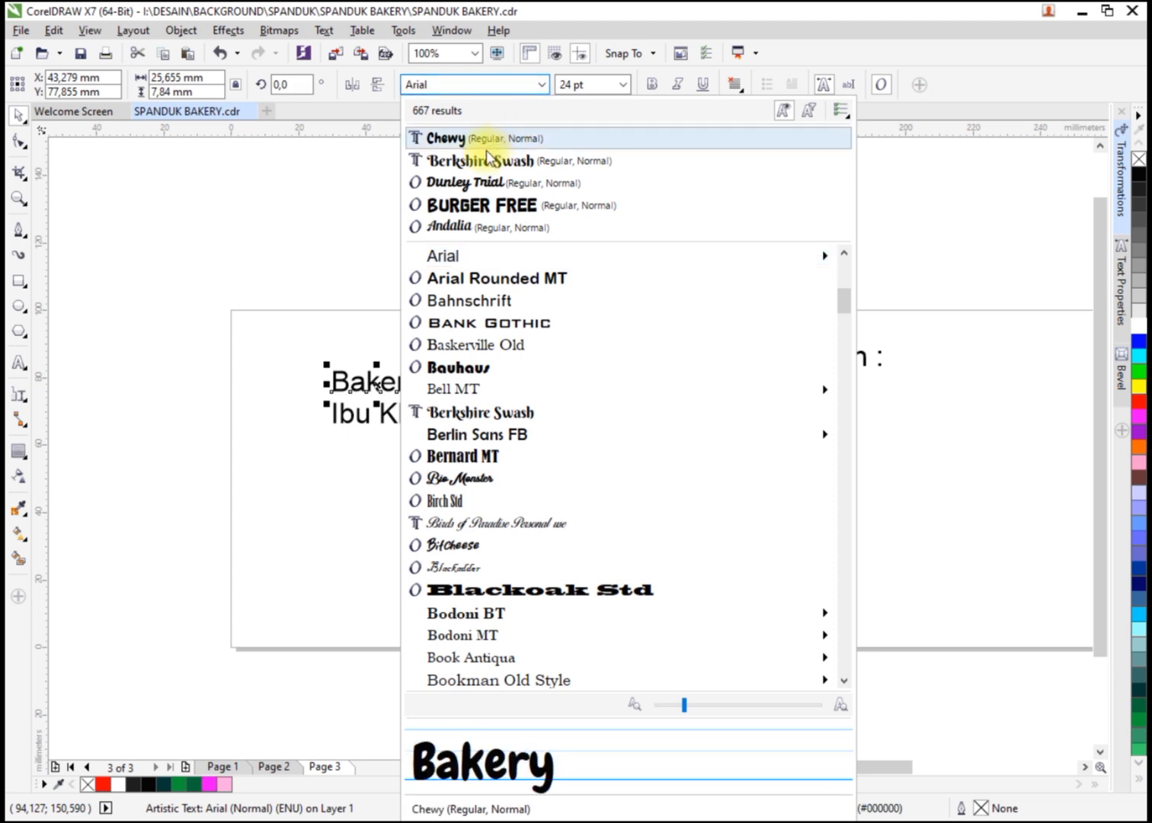
pyautogui.click(457, 227)
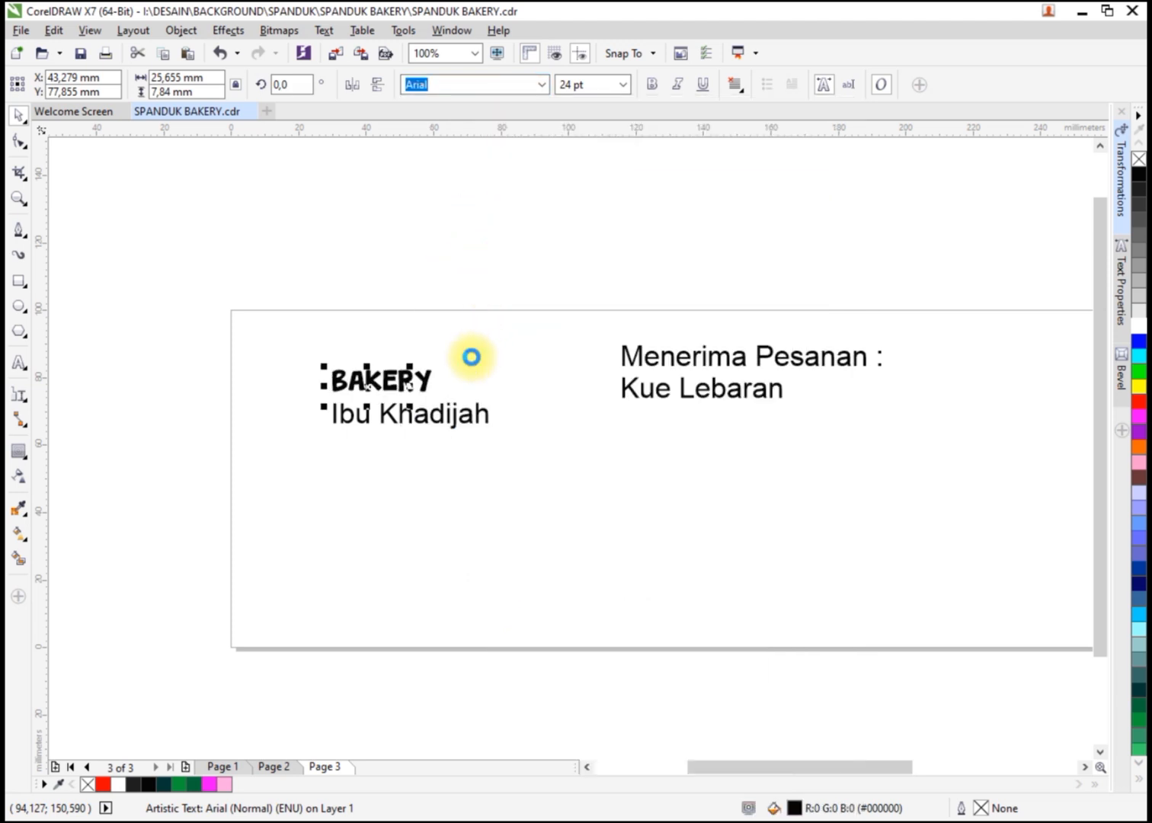
pyautogui.moveTo(411, 364); pyautogui.dragTo(563, 308)
# Set "Ibu Khadijah" in the Bio Monster font and enlarge it to about 50 mm wide under "Bakery".
pyautogui.click(466, 415)
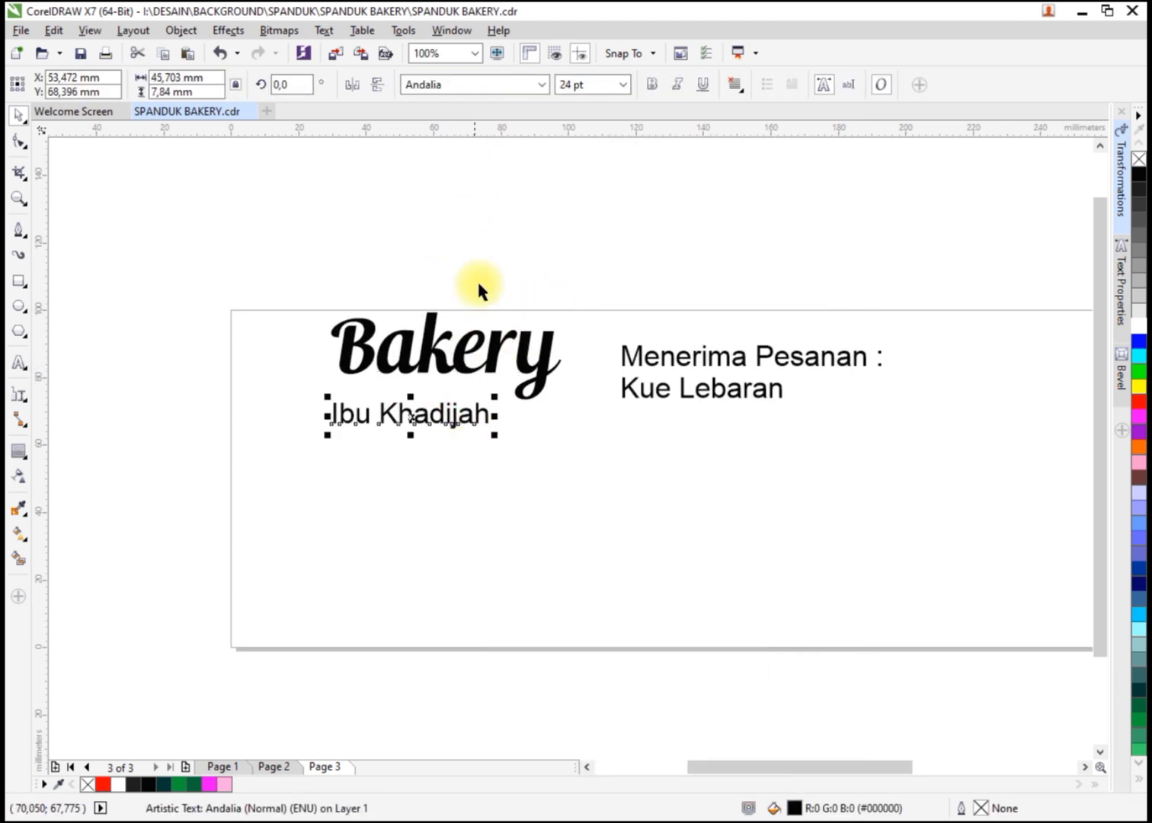
pyautogui.click(542, 86)
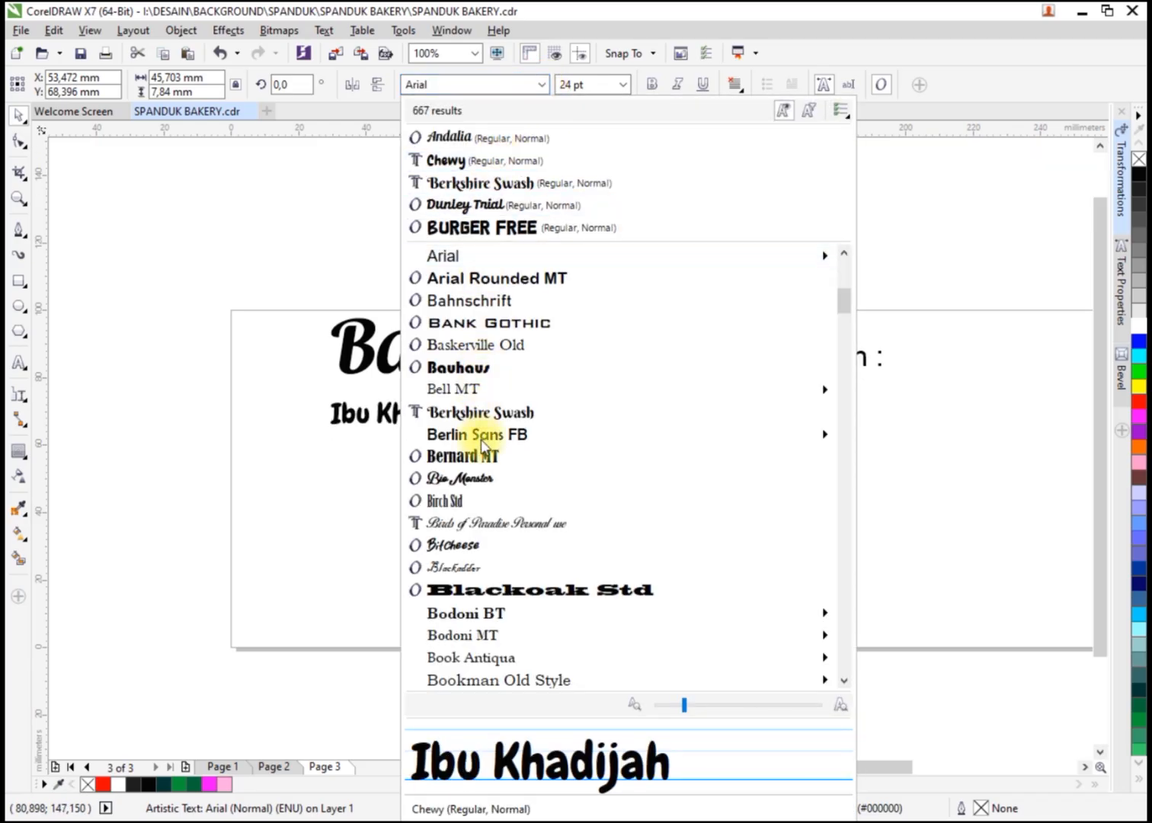
pyautogui.click(453, 477)
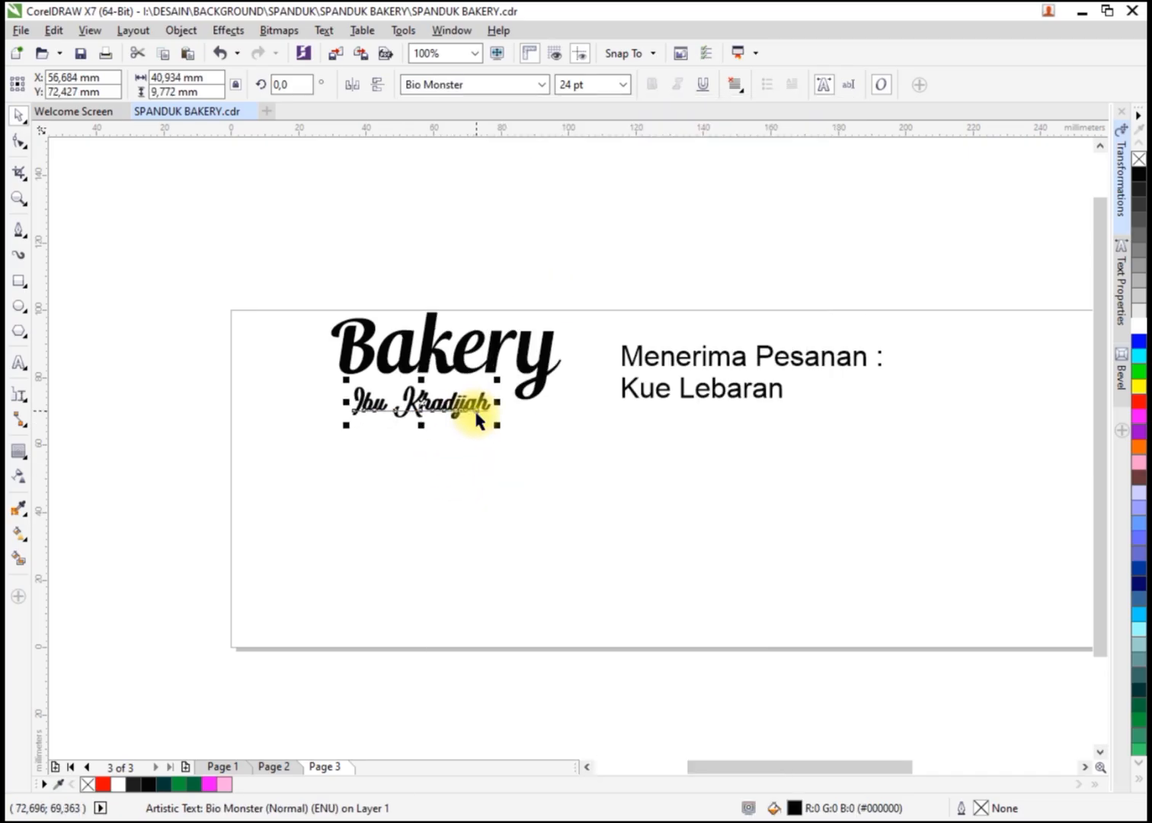
pyautogui.scroll(1, 475, 413)
pyautogui.moveTo(480, 395); pyautogui.dragTo(552, 468)
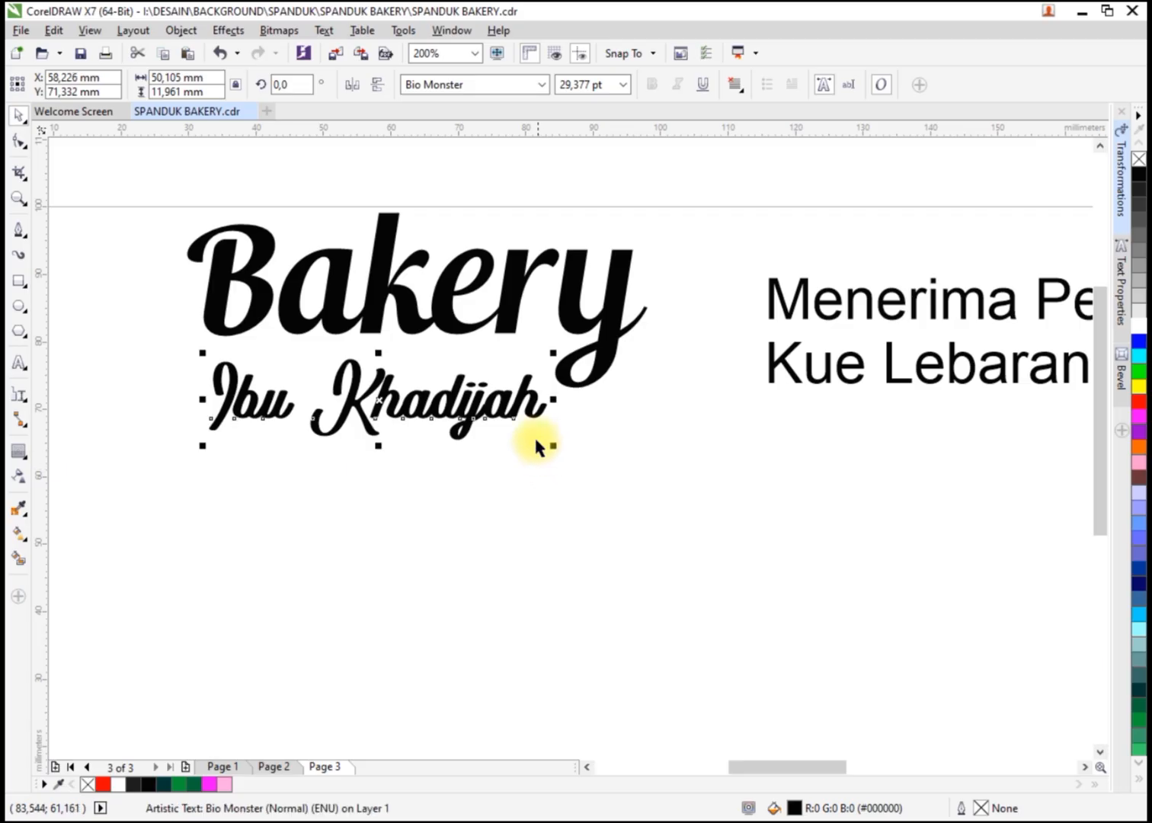
# Move both title lines toward the page's left edge and enlarge them together to about 93 mm wide.
pyautogui.scroll(-1, 526, 398)
pyautogui.moveTo(313, 258); pyautogui.dragTo(597, 436)
pyautogui.moveTo(562, 364); pyautogui.dragTo(492, 390)
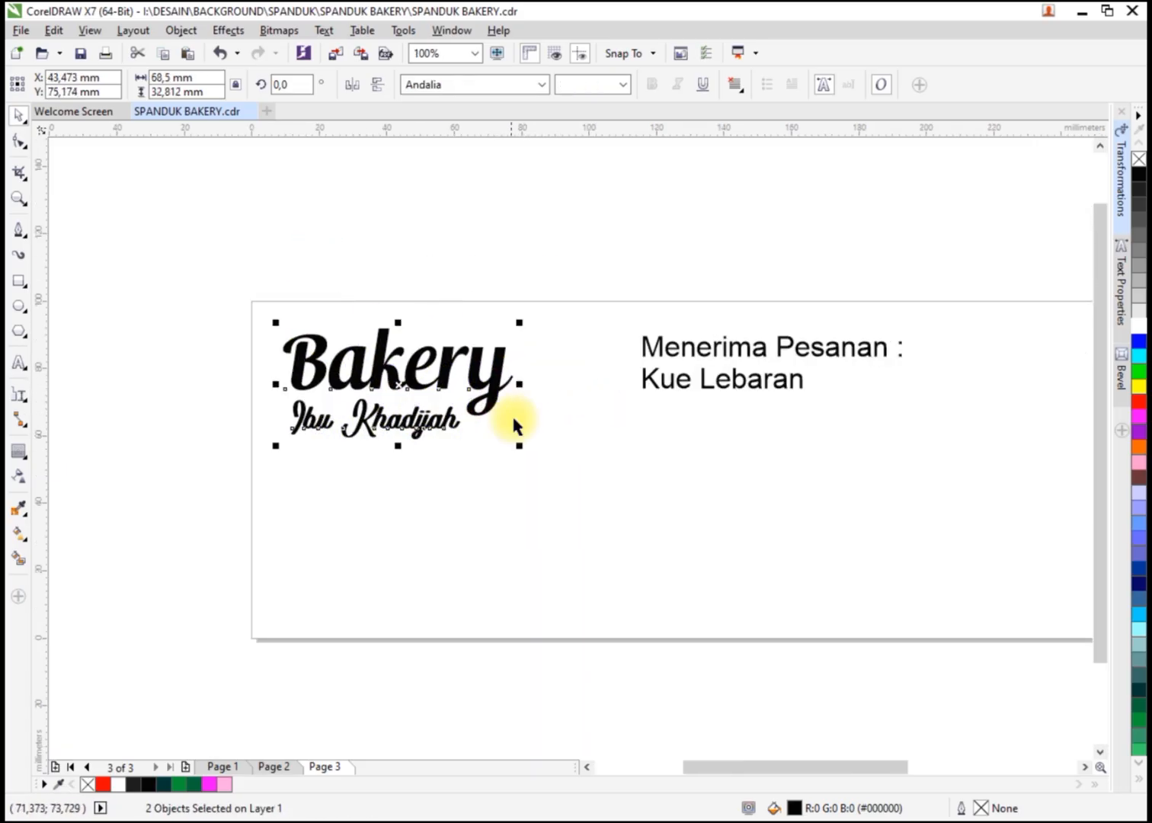
pyautogui.moveTo(517, 444); pyautogui.dragTo(622, 471)
# Set "Menerima Pesanan :" and "Kue Lebaran" in the Chewy font.
pyautogui.click(681, 385)
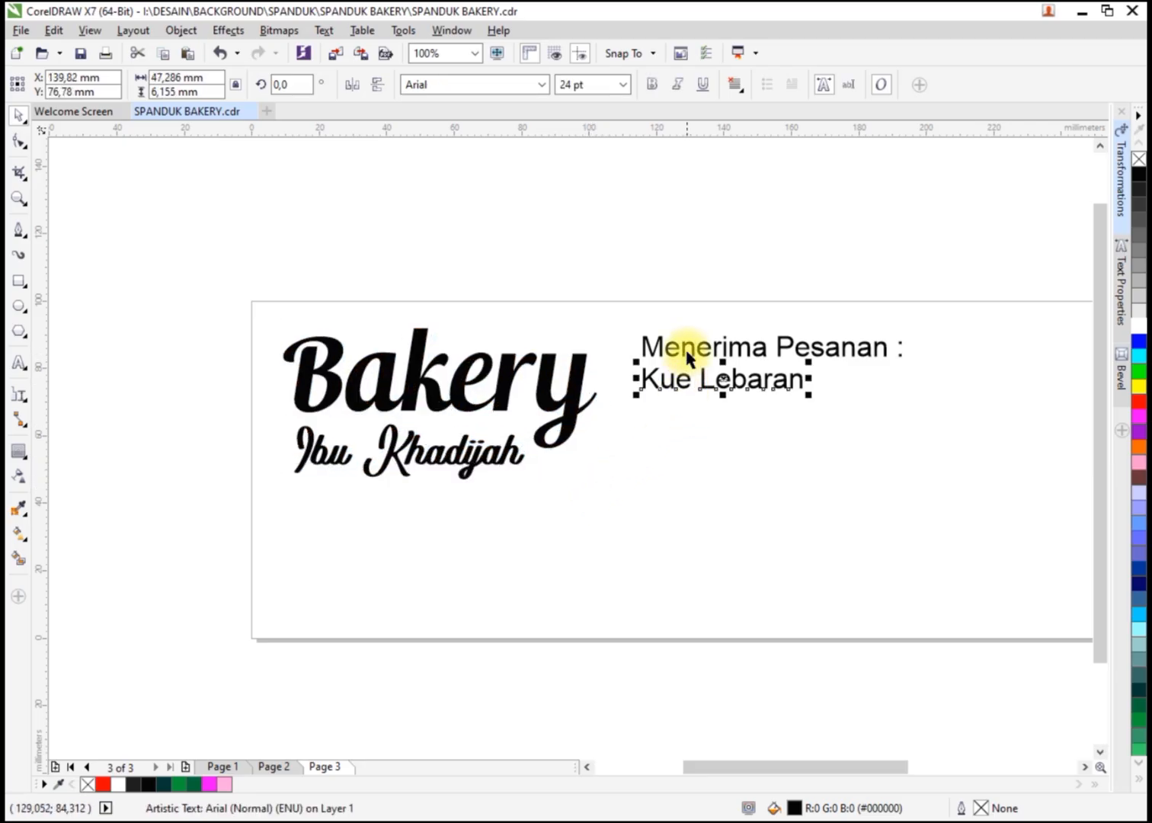
pyautogui.keyDown('shift'); pyautogui.click(687, 345); pyautogui.keyUp('shift')
pyautogui.click(541, 85)
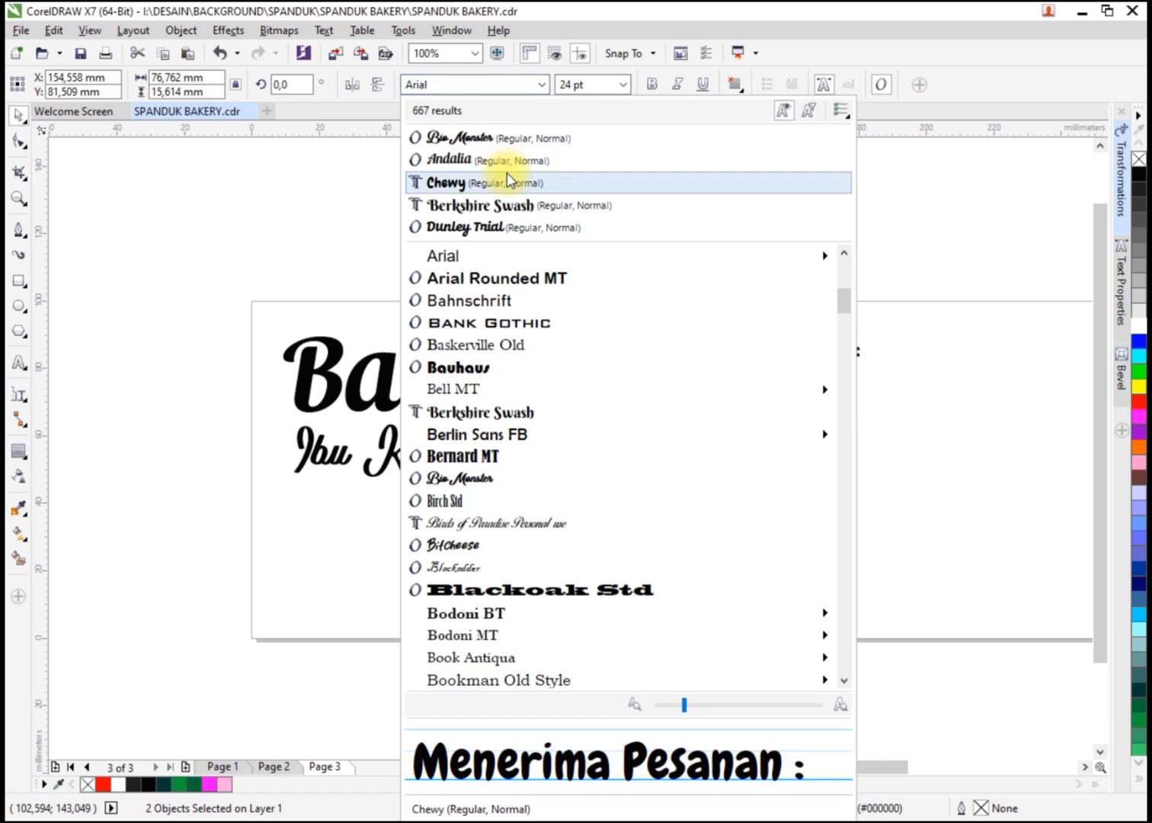
pyautogui.click(506, 181)
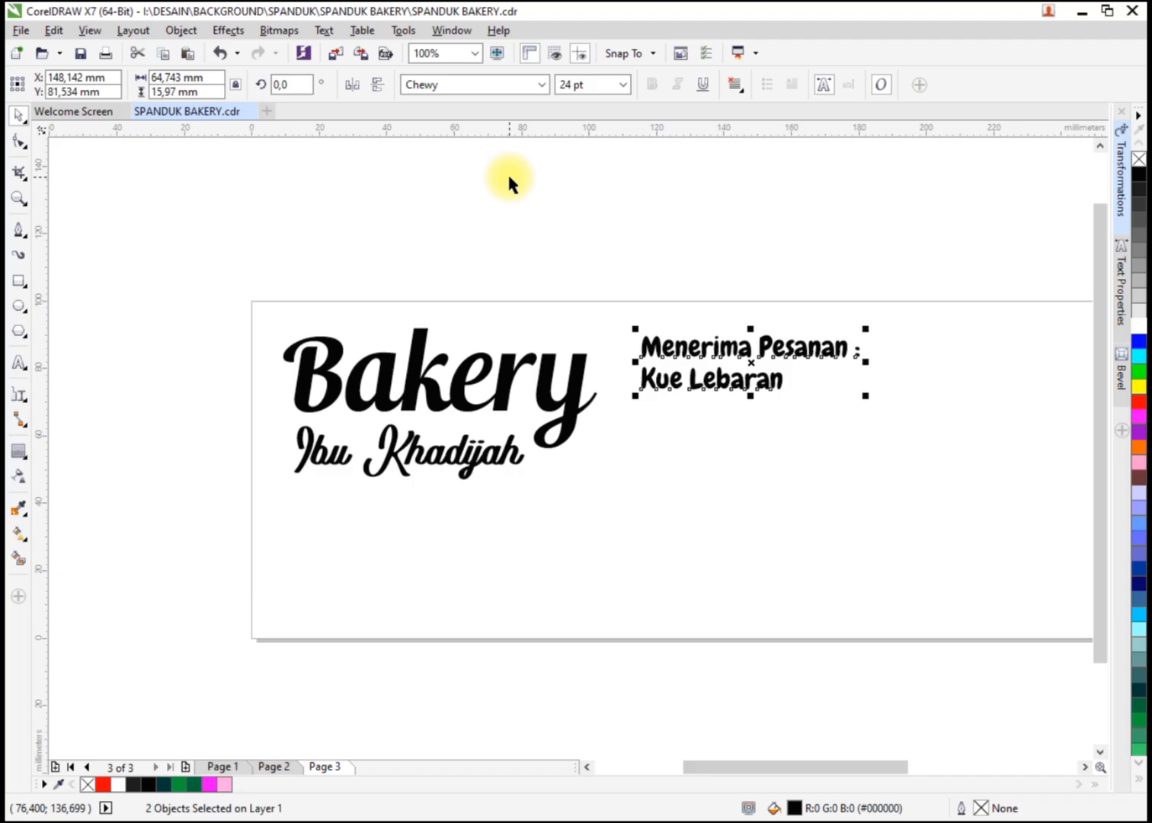
pyautogui.click(563, 251)
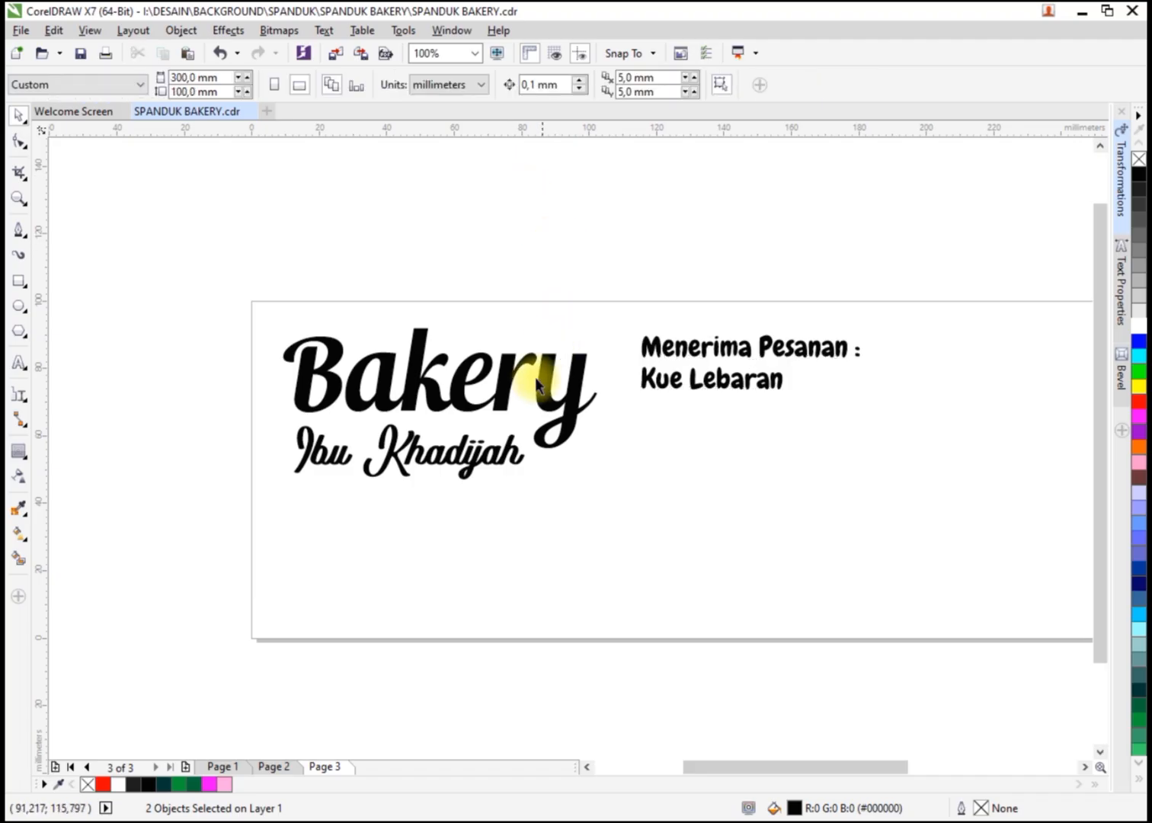
# Add a rectangle matching the full 300 x 100 mm page.
pyautogui.scroll(-1, 535, 383)
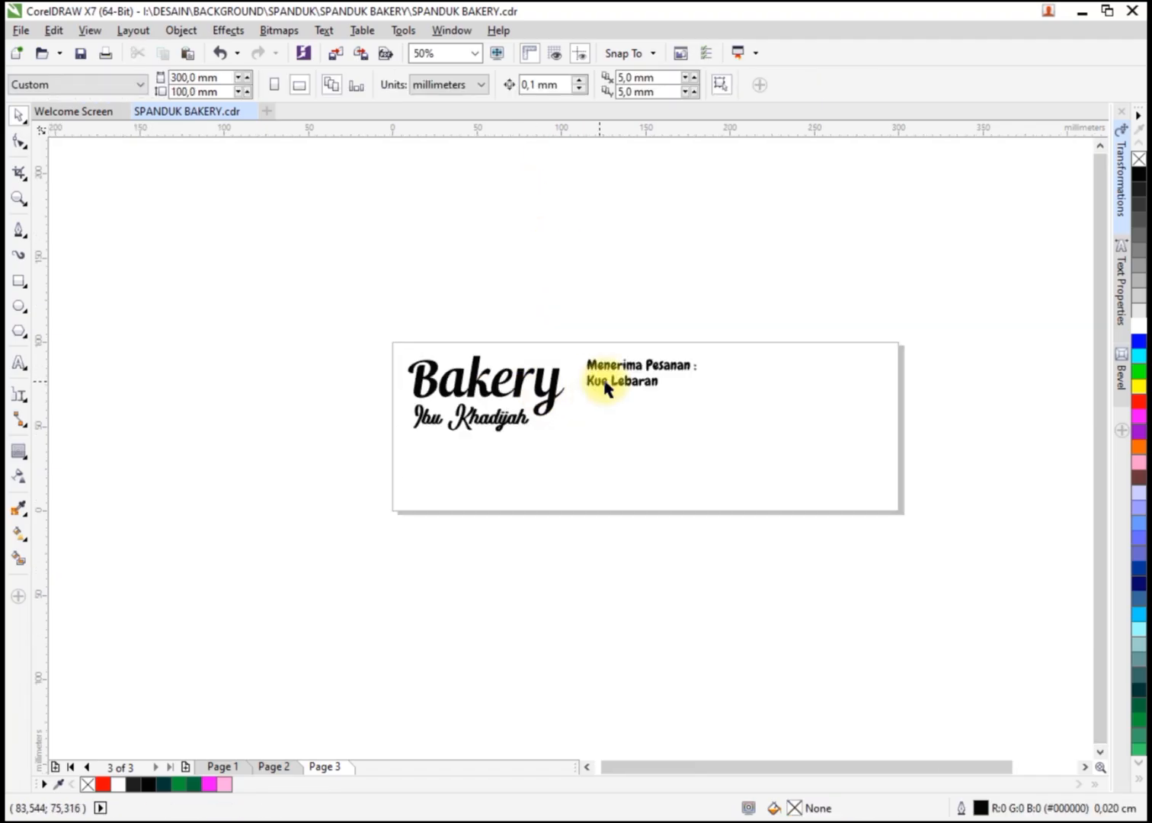
pyautogui.doubleClick(17, 283)
pyautogui.click(227, 365)
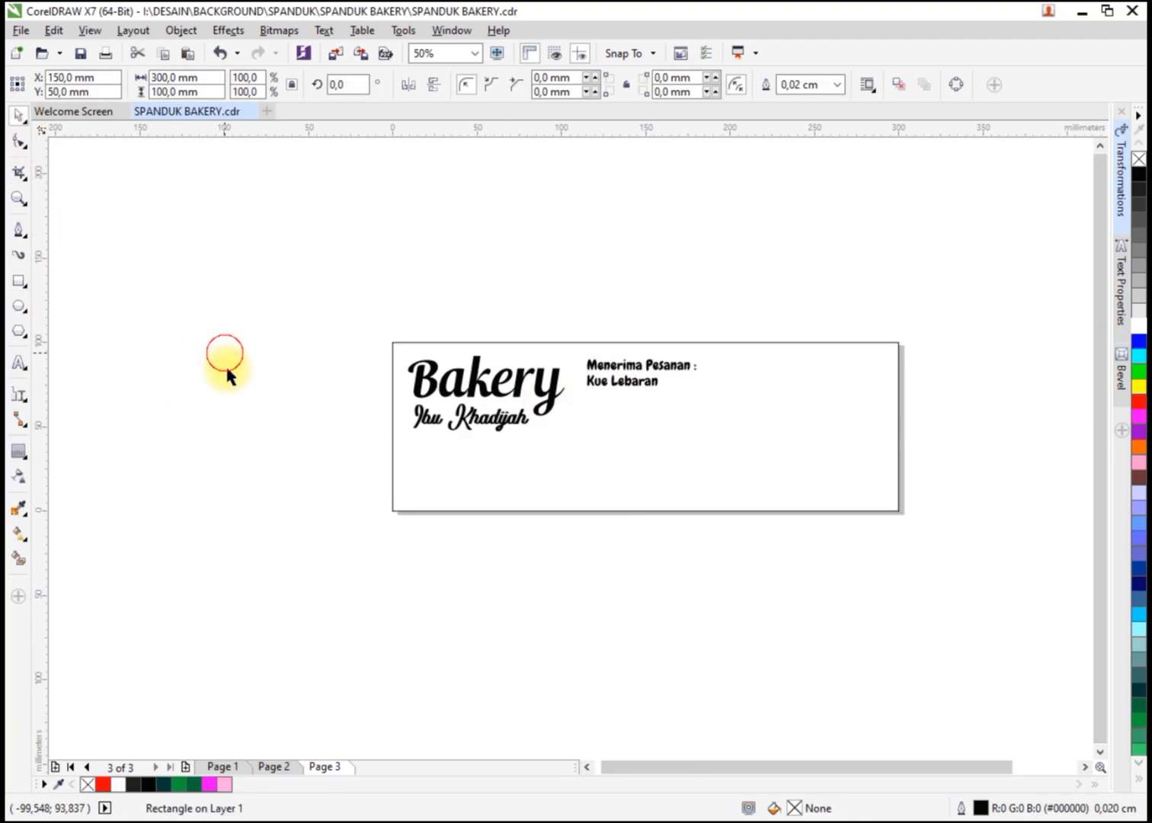
# Move all the cookie pictures, the bread background and the red text from Page 2 onto Page 3.
pyautogui.click(277, 763)
pyautogui.moveTo(404, 587); pyautogui.dragTo(949, 357)
pyautogui.moveTo(692, 422); pyautogui.dragTo(328, 766)
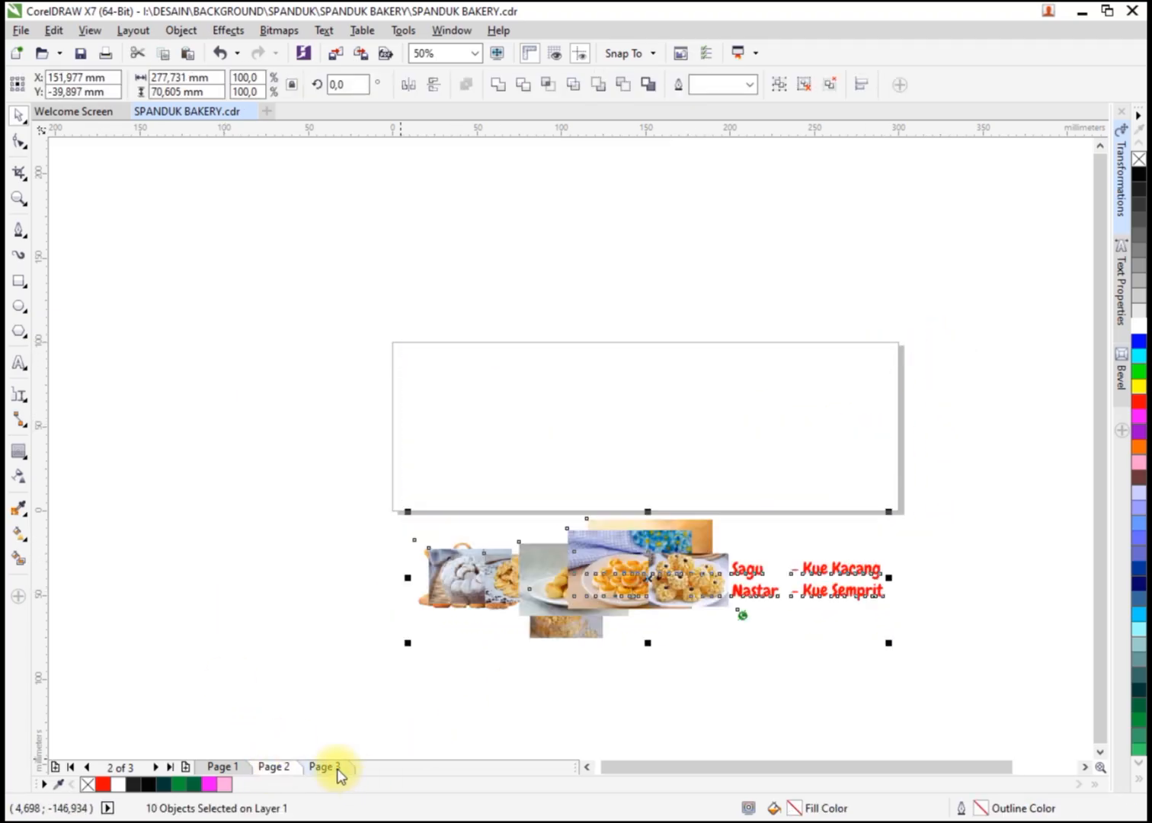
pyautogui.click(752, 533)
# Pull the bread background picture out above the page and PowerClip it inside the page-sized rectangle.
pyautogui.moveTo(706, 525); pyautogui.dragTo(660, 256)
pyautogui.rightClick(661, 259)
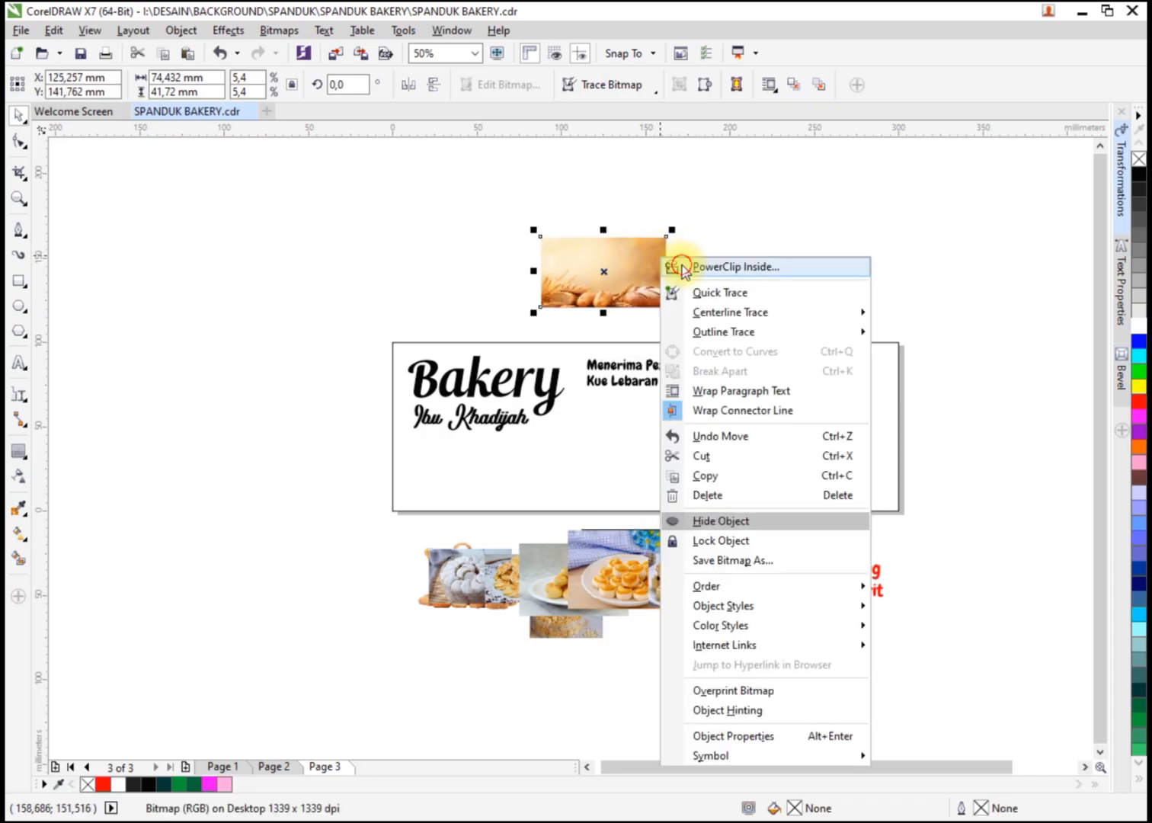
pyautogui.click(682, 262)
pyautogui.click(636, 510)
# Edit the PowerClip contents and enlarge the bread background proportionally until it covers the whole rectangle.
pyautogui.click(623, 536)
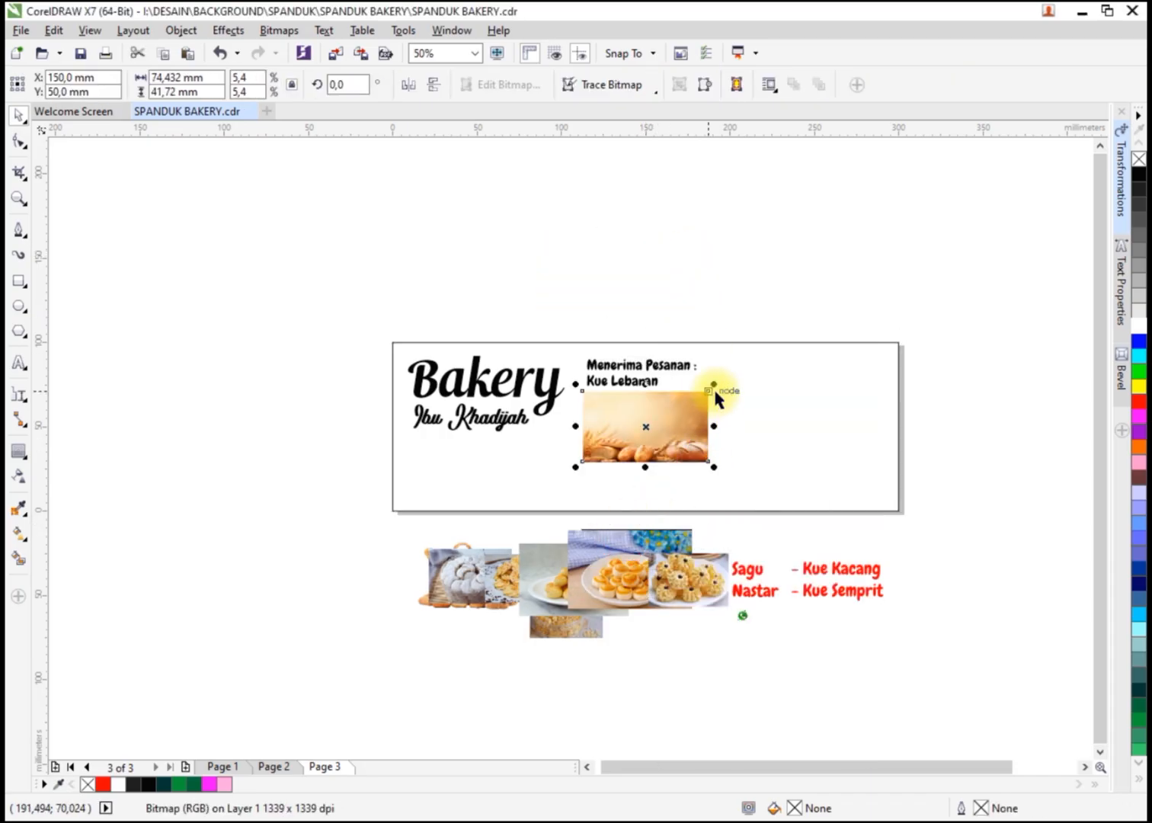
pyautogui.moveTo(715, 383); pyautogui.dragTo(808, 332)
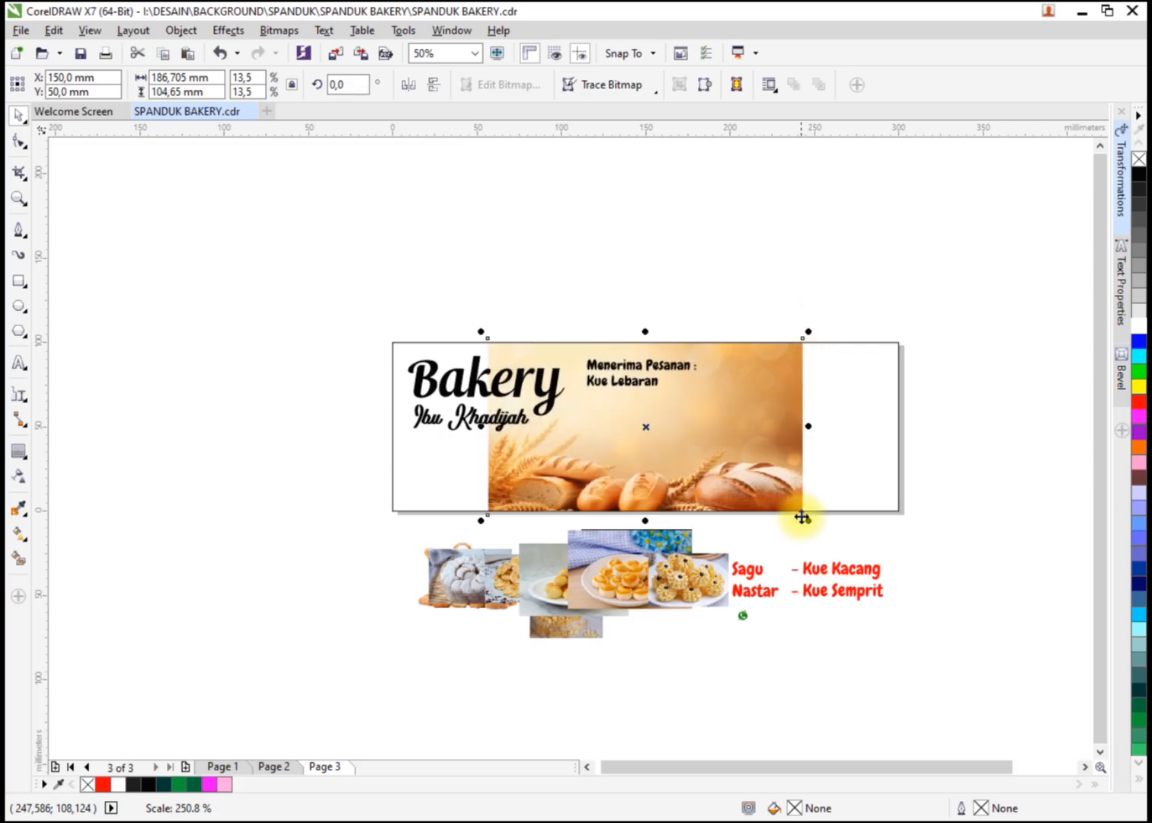
pyautogui.moveTo(809, 518); pyautogui.dragTo(884, 559)
pyautogui.click(878, 531)
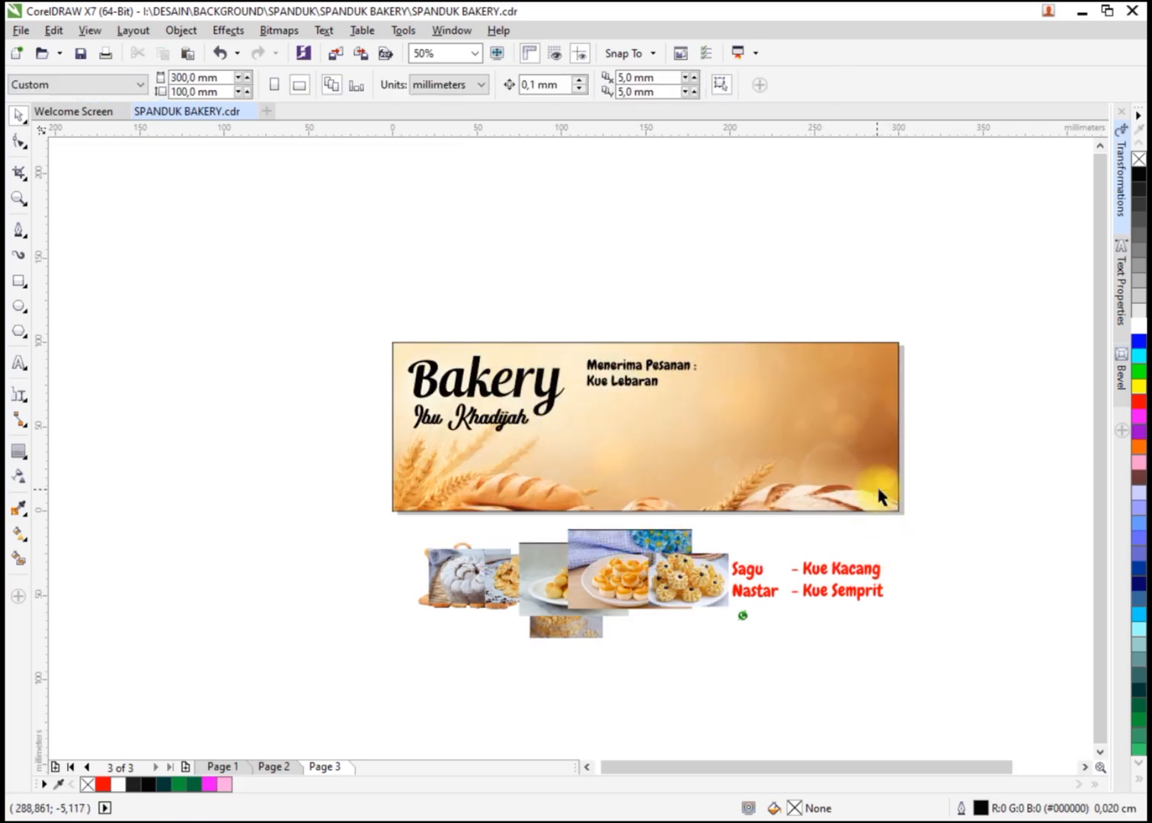
# Add a one-step white outside contour of about 3.07 mm around the "Bakery" text.
pyautogui.scroll(1, 481, 386)
pyautogui.click(426, 385)
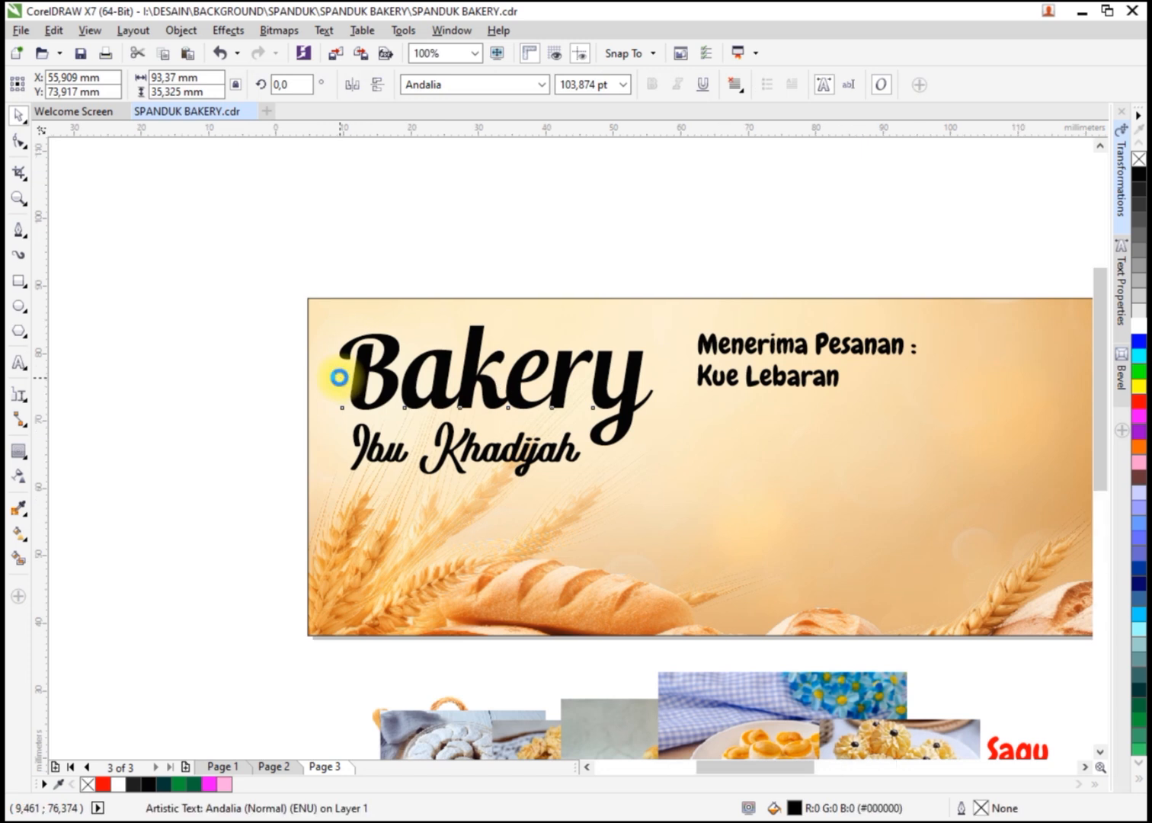
pyautogui.scroll(1, 337, 383)
pyautogui.click(18, 455)
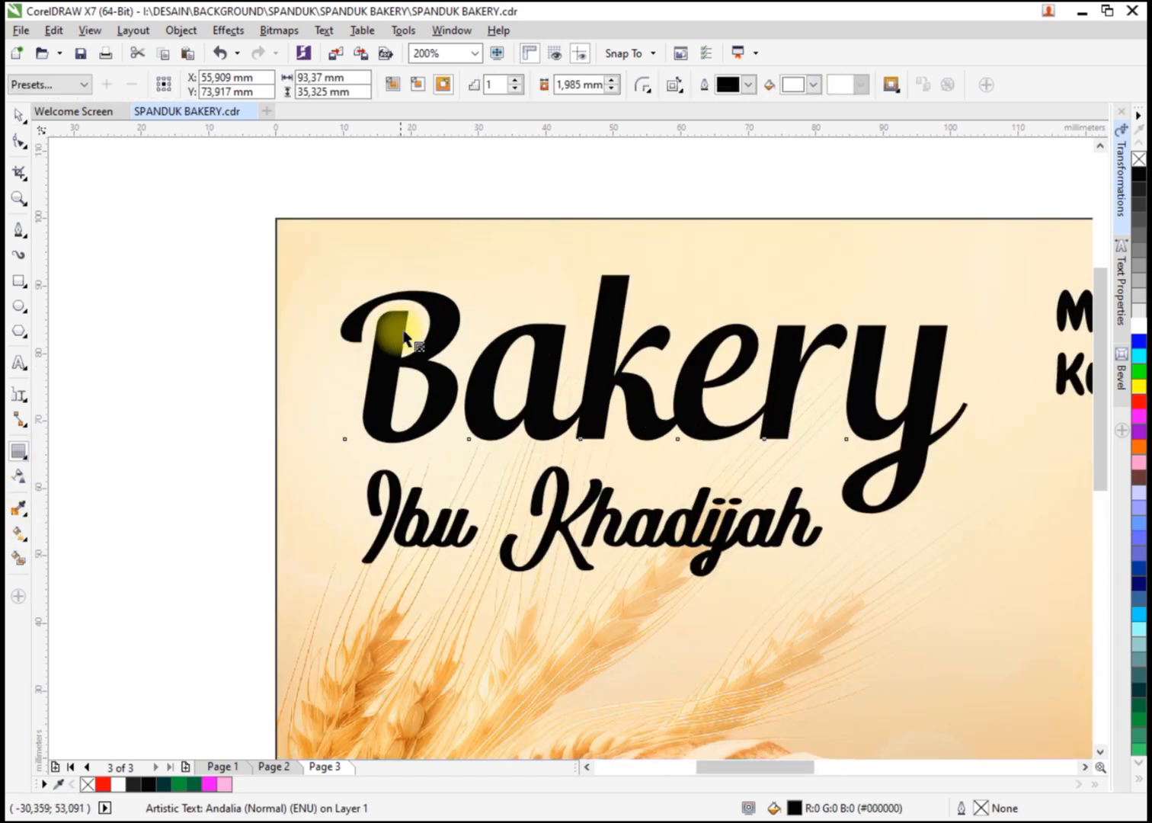
pyautogui.moveTo(324, 314); pyautogui.dragTo(342, 314)
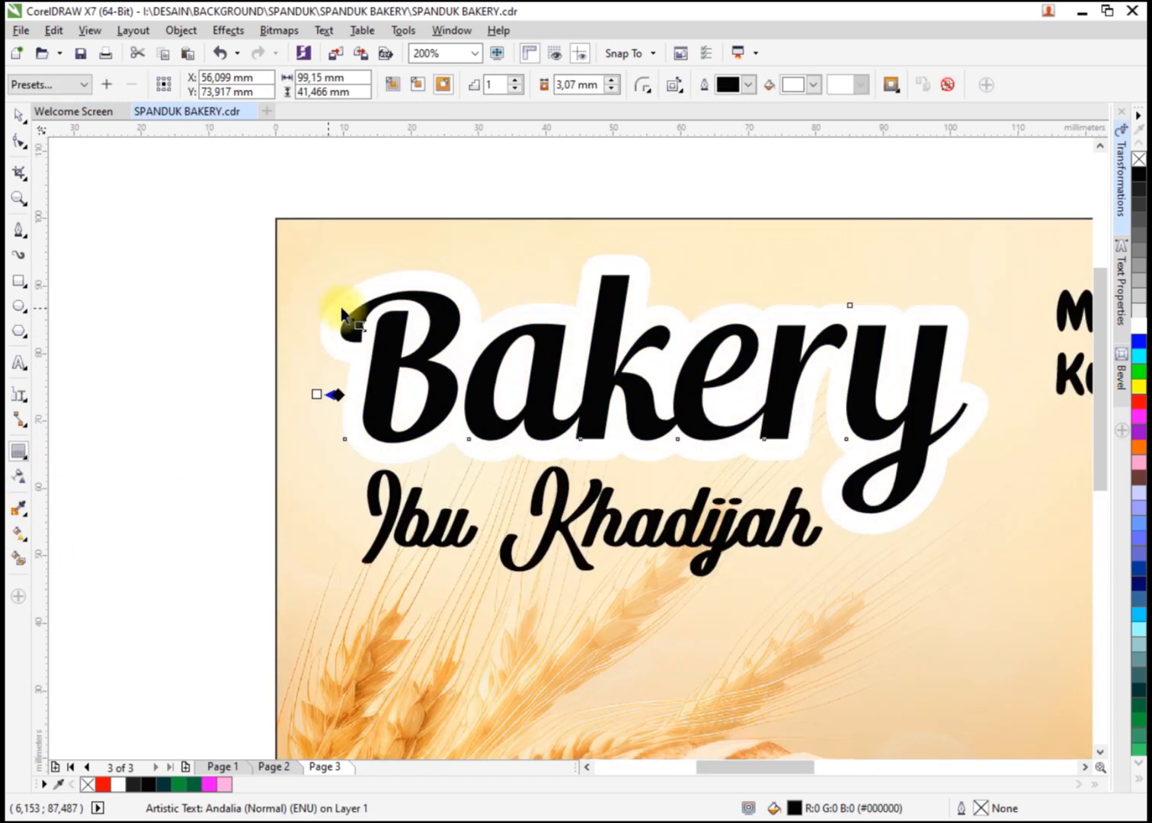
pyautogui.rightClick(399, 285)
# Copy the contour properties from "Bakery" to the "Ibu Khadijah" text.
pyautogui.click(368, 463)
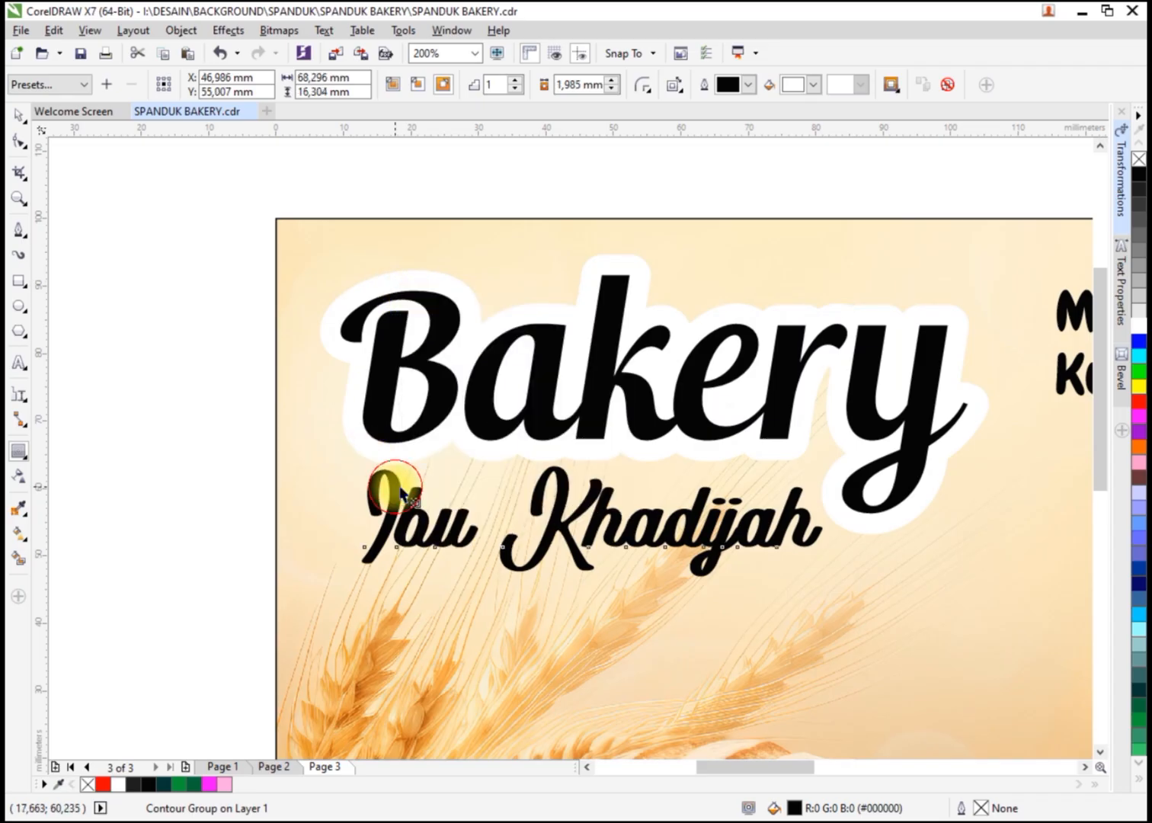
pyautogui.click(386, 483)
pyautogui.click(924, 84)
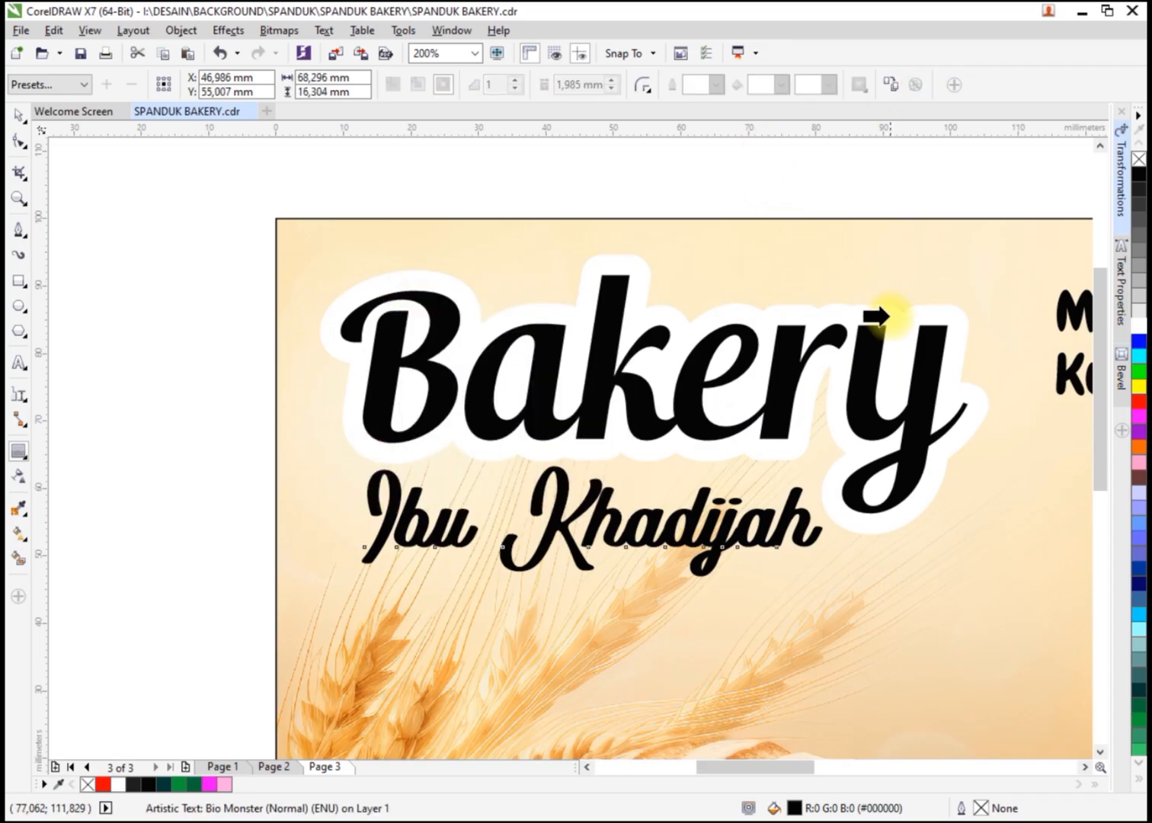
pyautogui.click(881, 333)
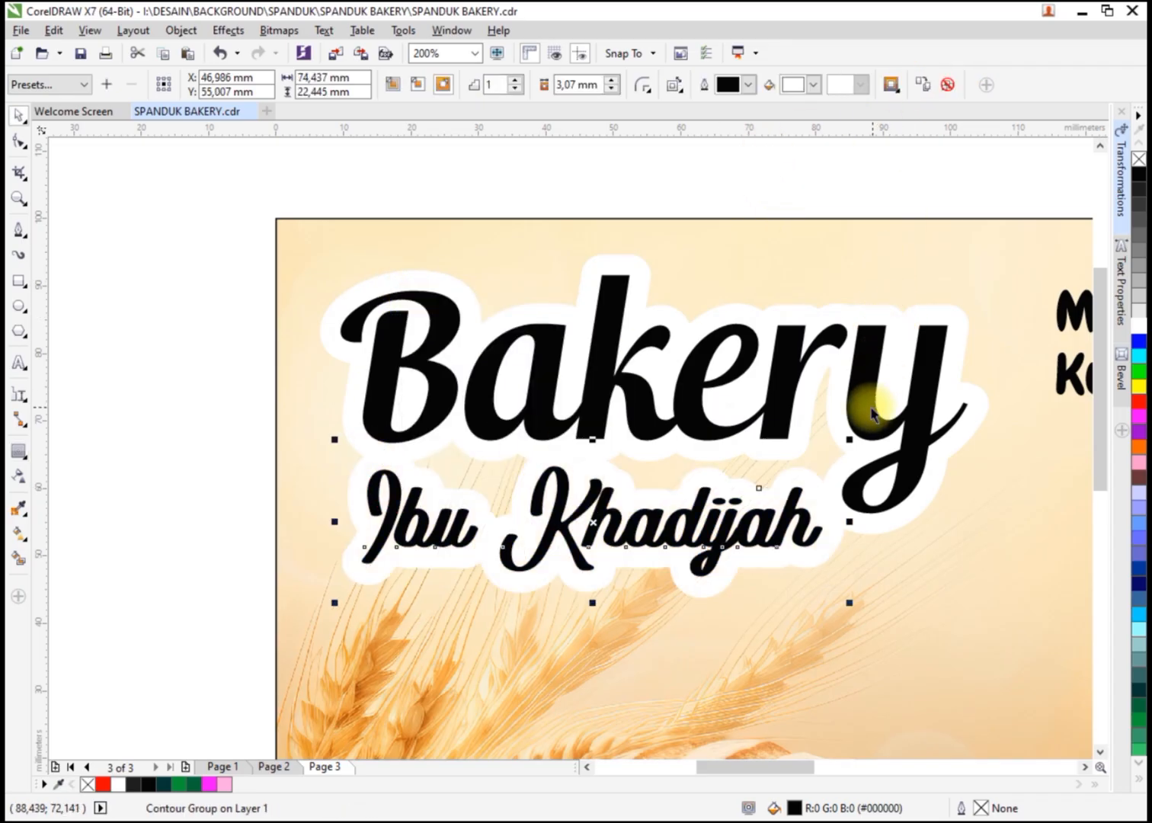
# Break the contour groups of "Ibu Khadijah" and "Bakery" apart and select the "Bakery" lettering alone.
pyautogui.rightClick(792, 478)
pyautogui.click(828, 506)
pyautogui.rightClick(819, 315)
pyautogui.click(847, 345)
pyautogui.press('space')
pyautogui.press('space')
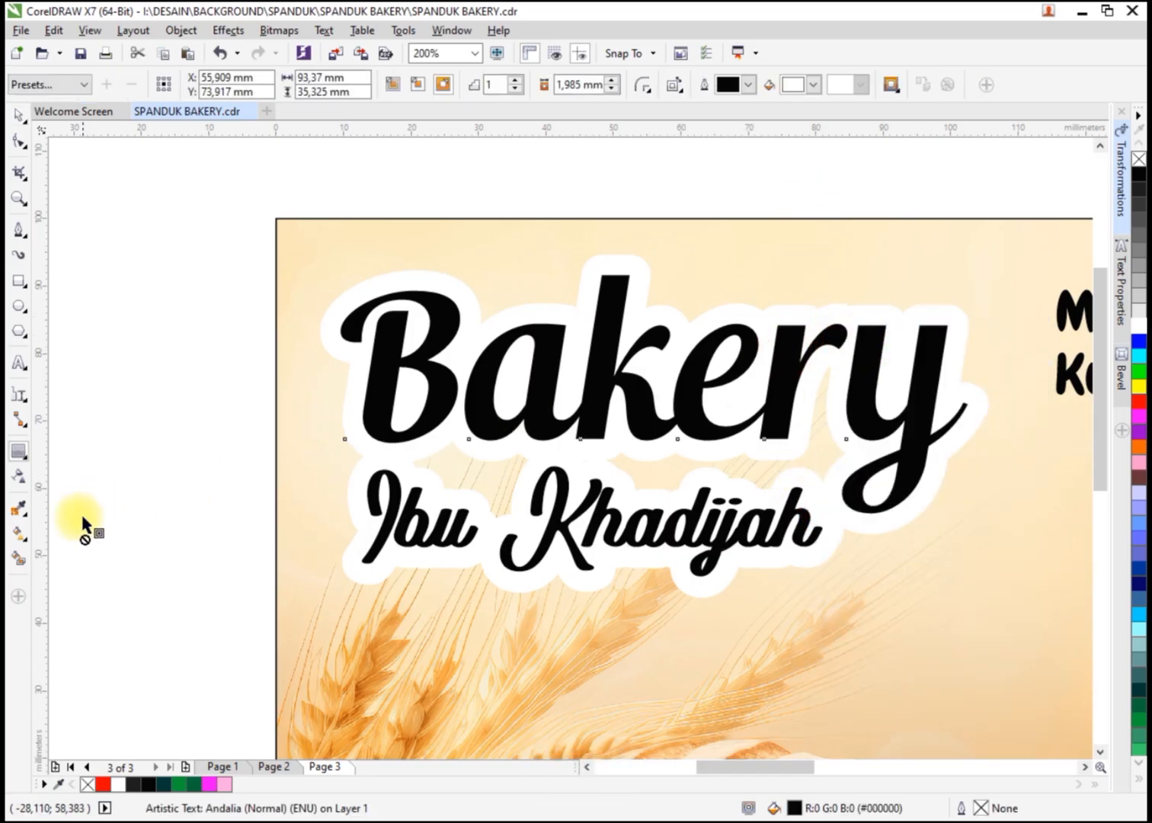
# Apply a linear fountain fill across "Bakery" from the B to the y and set its end colour to brown #963A05.
pyautogui.click(19, 532)
pyautogui.moveTo(374, 424); pyautogui.dragTo(922, 367)
pyautogui.click(900, 395)
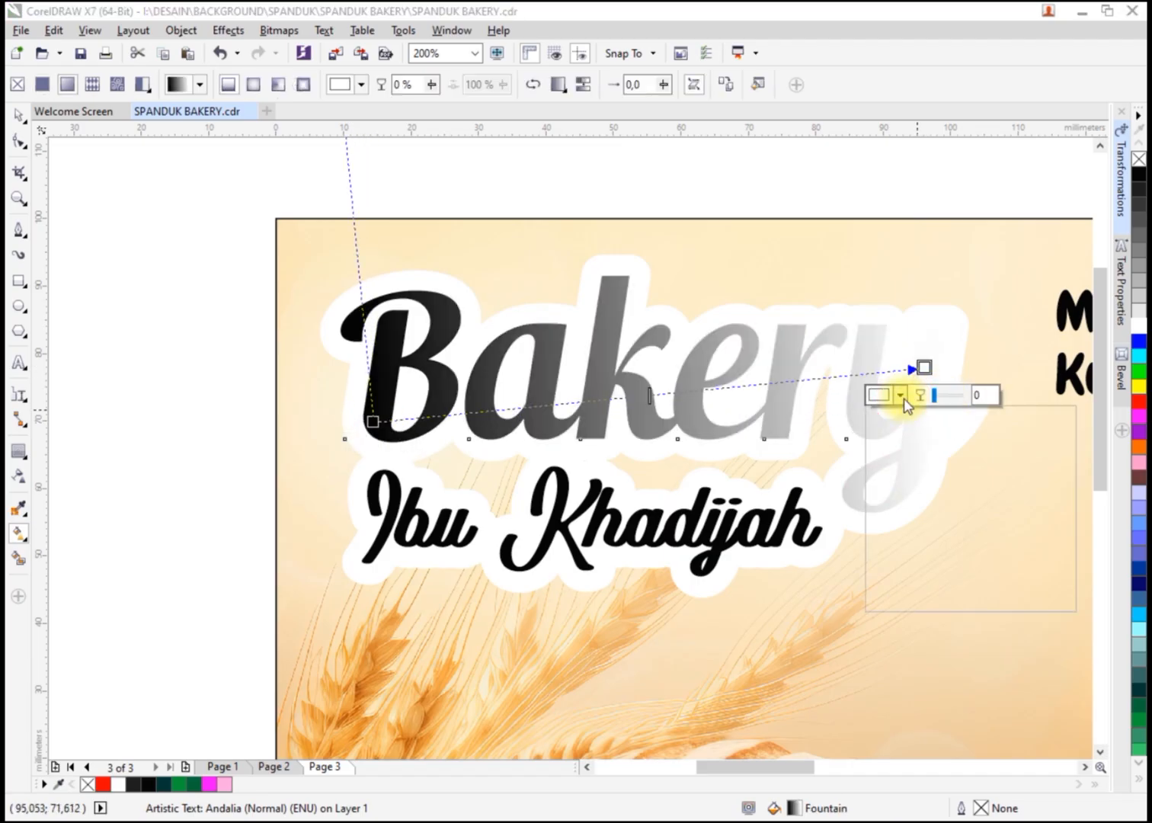
pyautogui.click(911, 459)
pyautogui.click(920, 505)
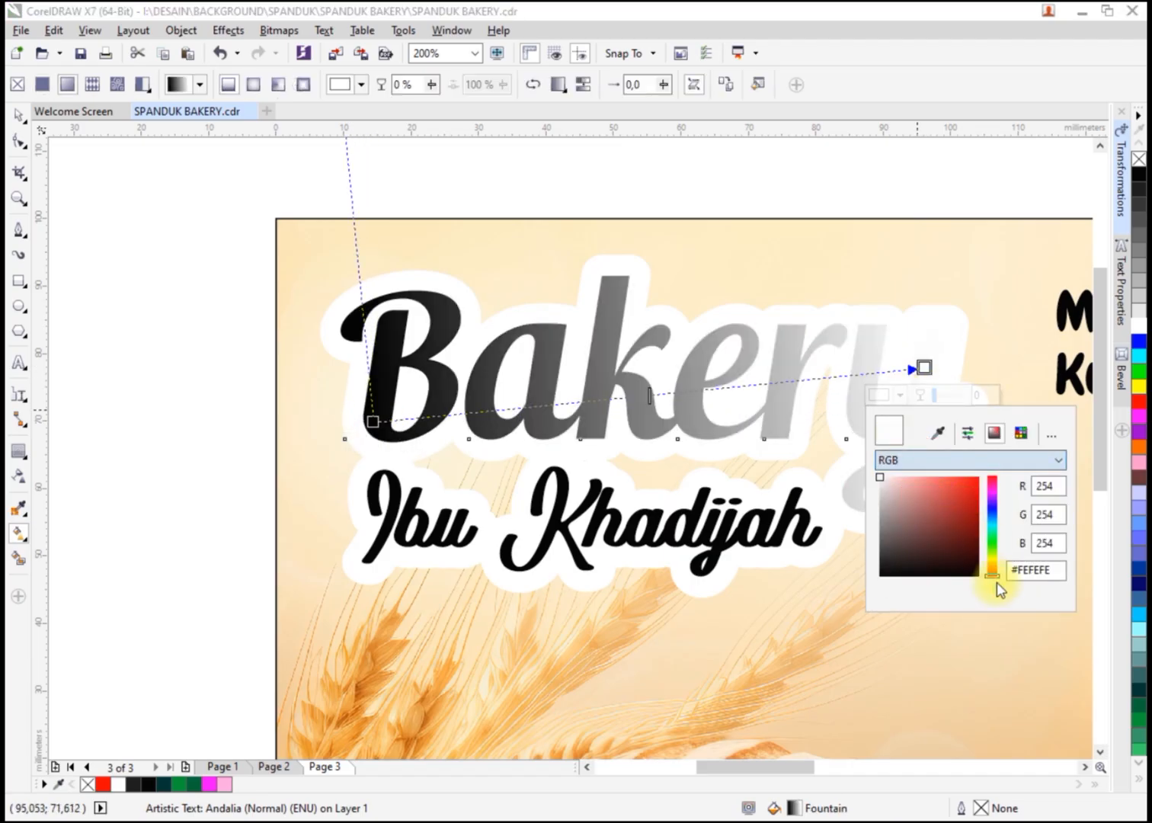
pyautogui.click(991, 572)
pyautogui.click(975, 537)
pyautogui.click(974, 517)
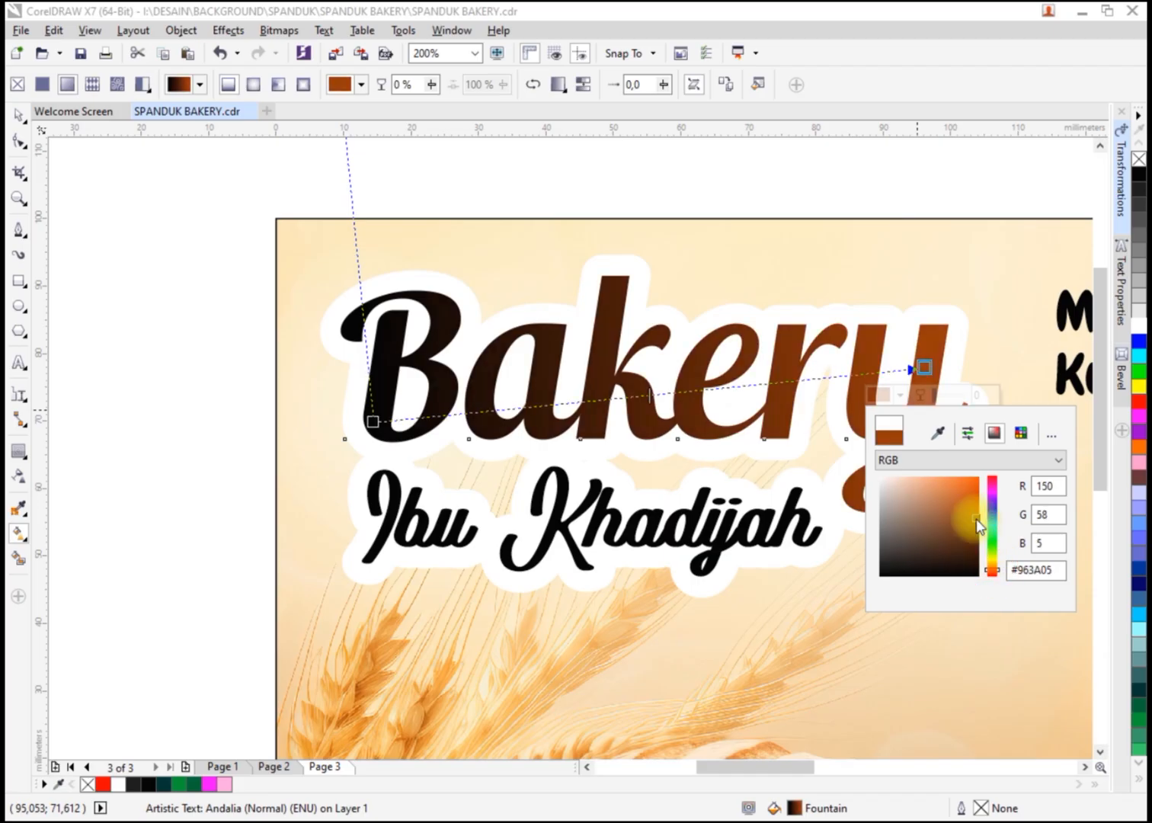
# Set the start colour of the fountain fill on "Bakery" to dark brown #632E00.
pyautogui.click(946, 514)
pyautogui.click(373, 421)
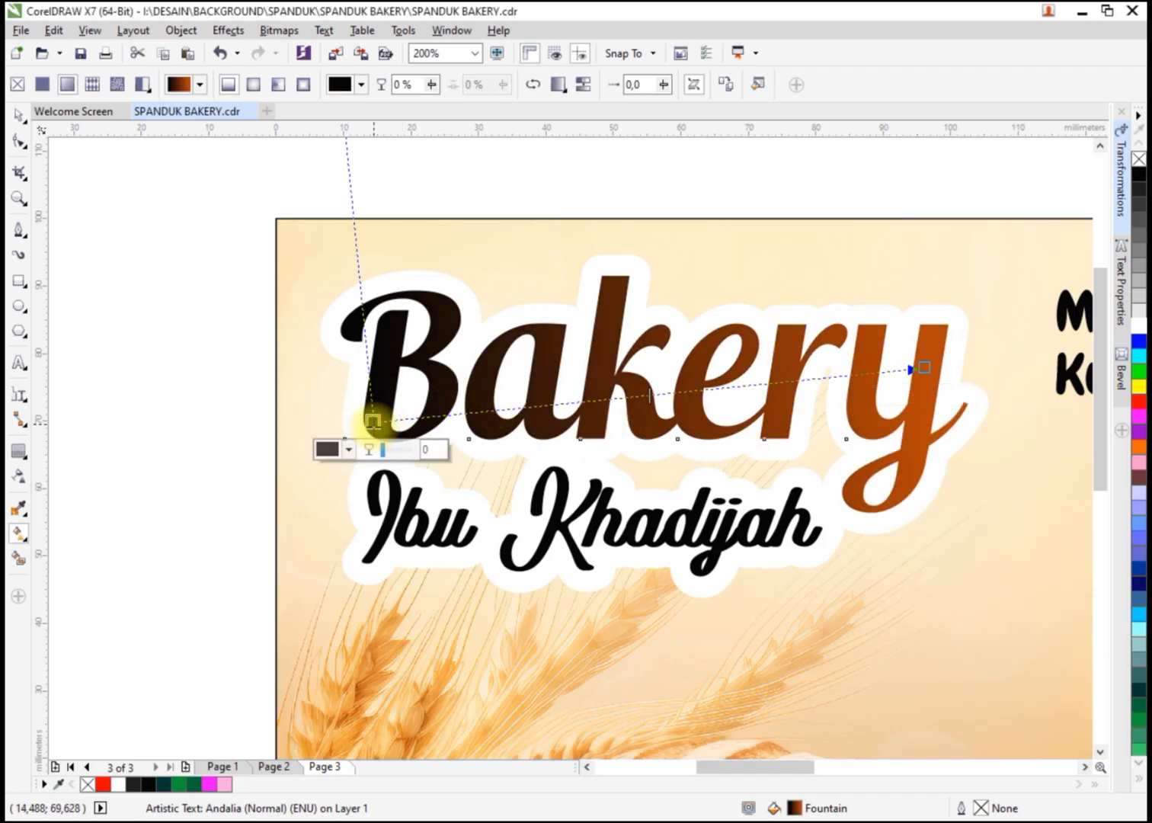
pyautogui.click(349, 449)
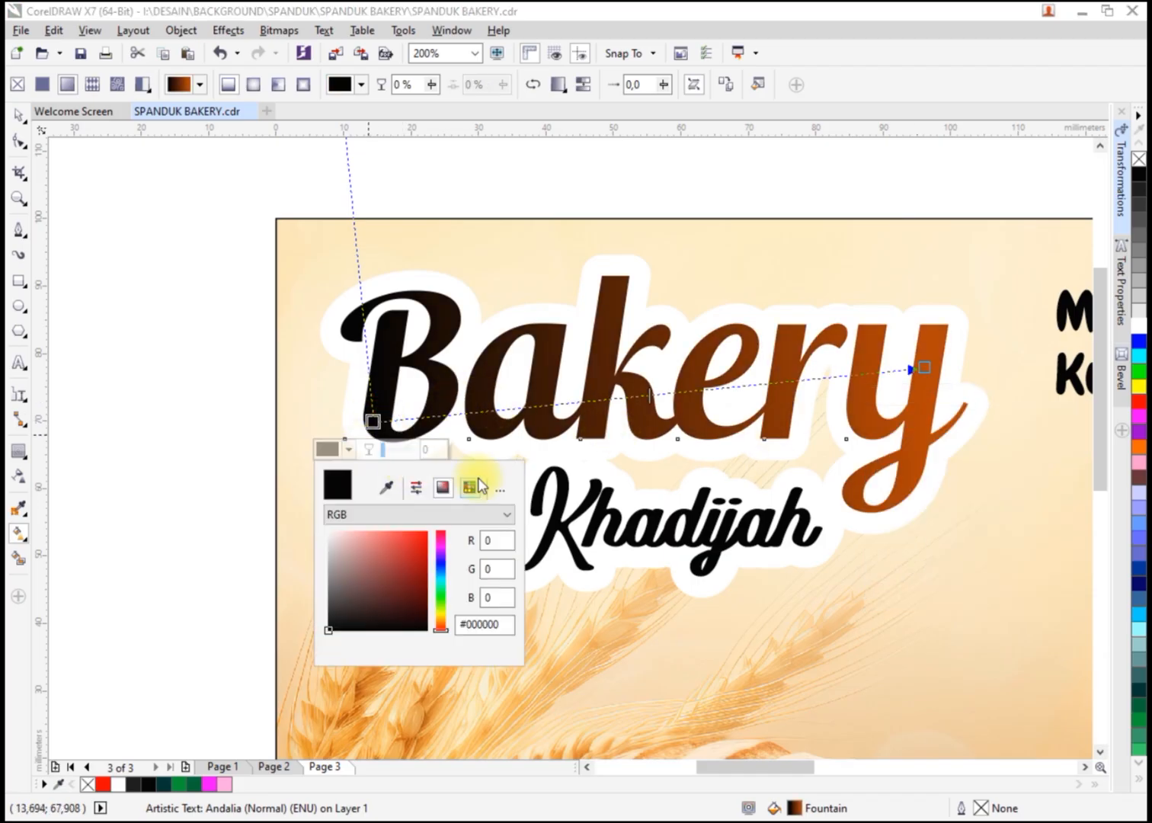
pyautogui.click(427, 608)
pyautogui.click(425, 591)
pyautogui.moveTo(444, 633); pyautogui.dragTo(427, 591)
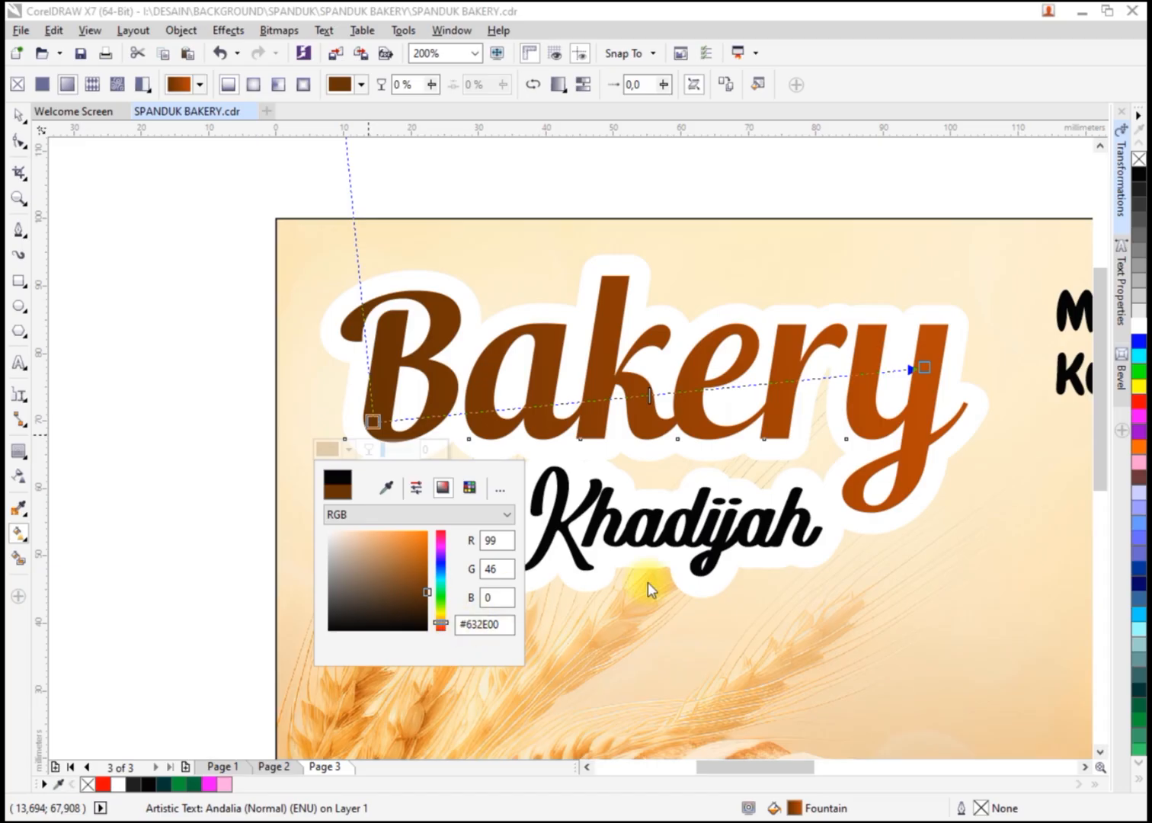
# Change the end colour of the "Bakery" fountain fill to a brighter orange-brown.
pyautogui.click(921, 368)
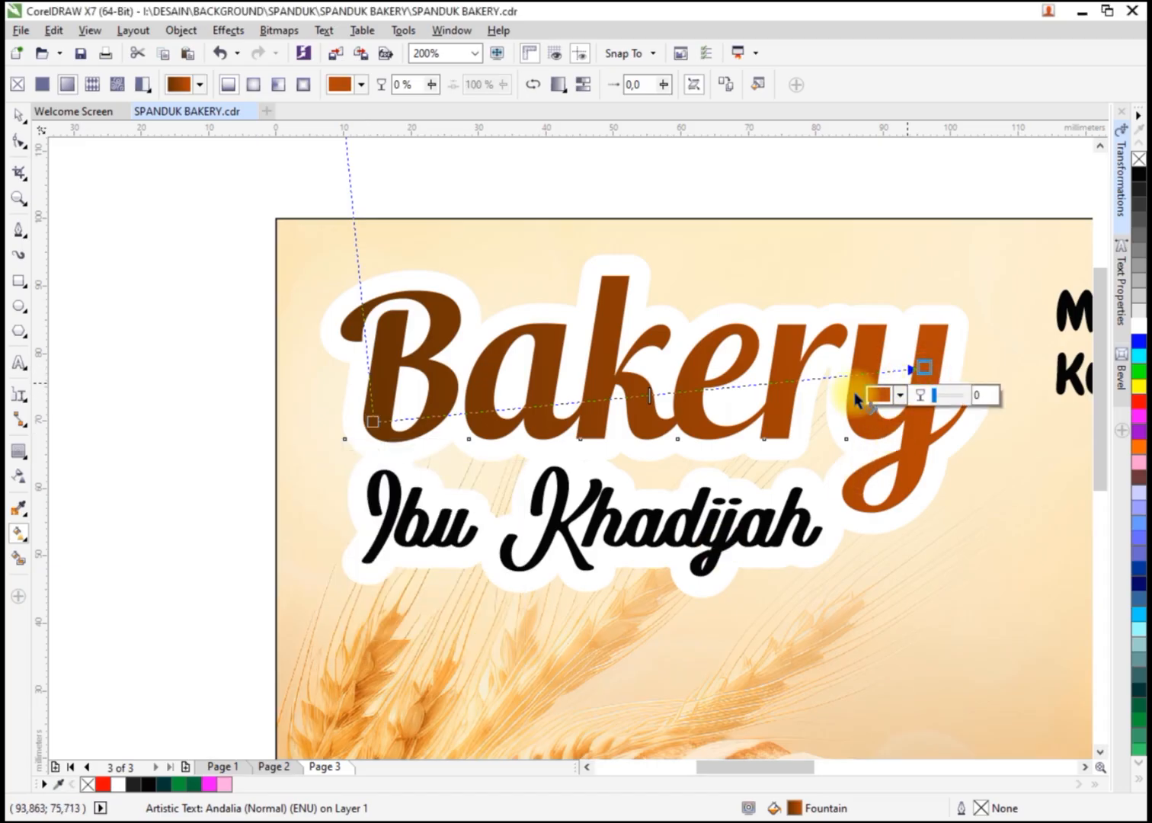
pyautogui.click(901, 395)
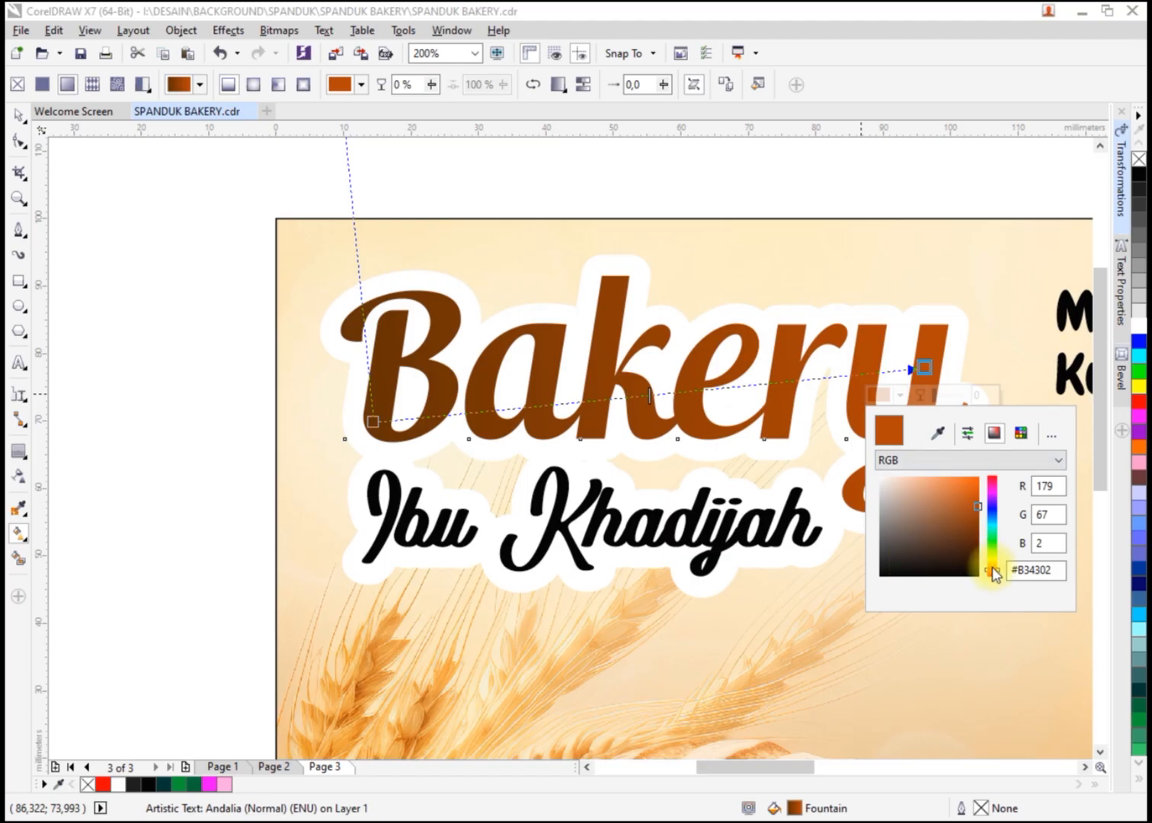
pyautogui.moveTo(995, 576); pyautogui.dragTo(995, 575)
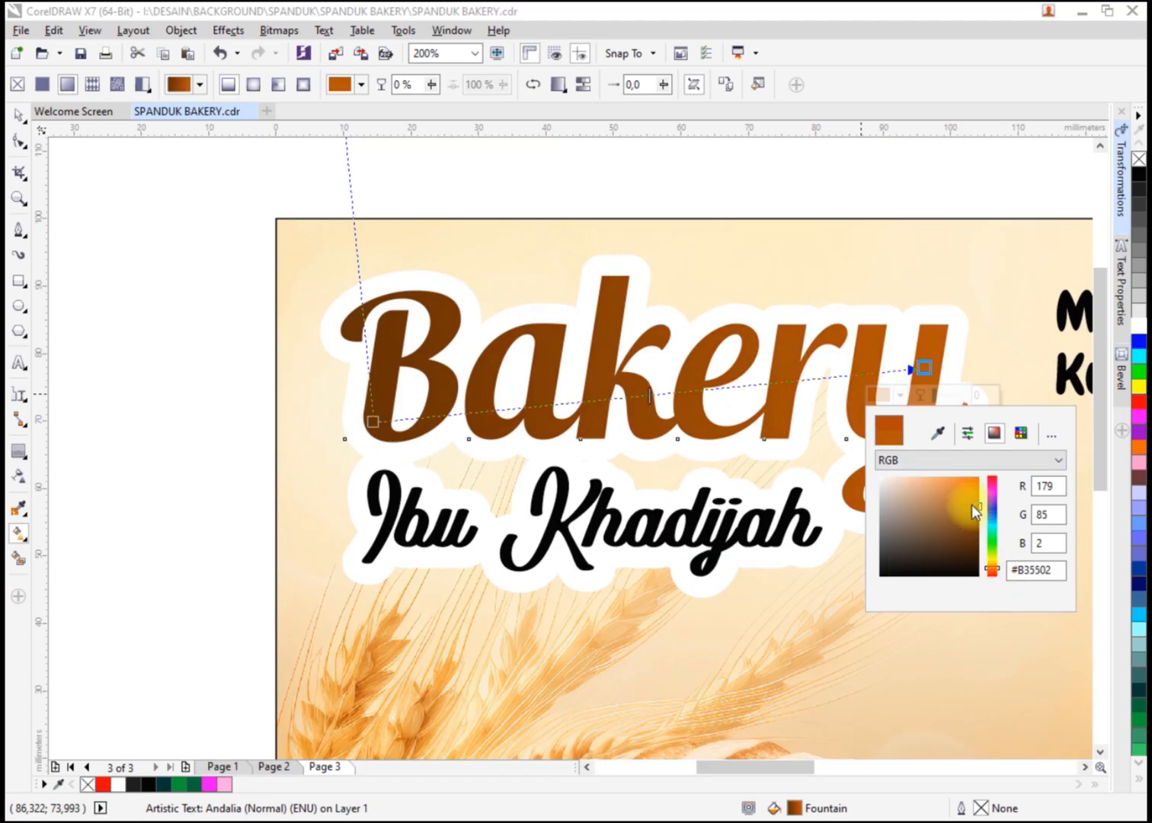
pyautogui.click(823, 335)
pyautogui.click(15, 111)
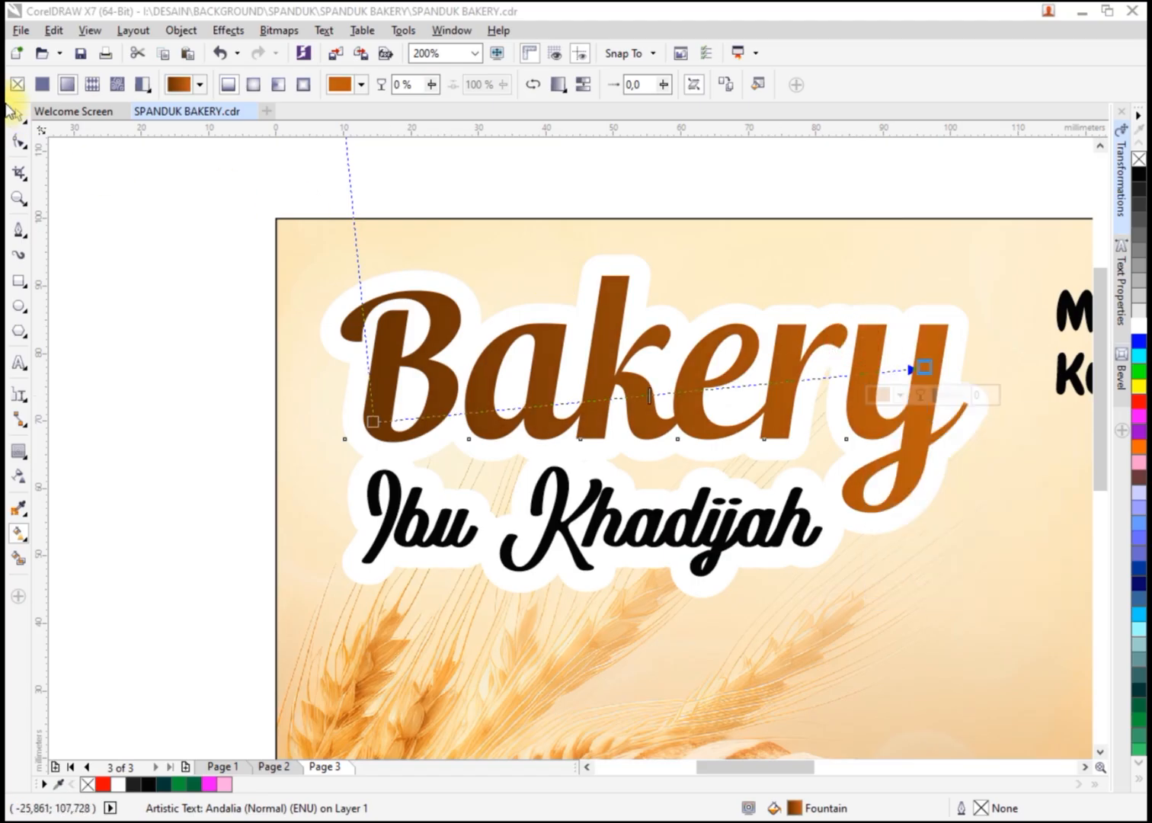
# Duplicate the white outline shape of "Bakery" slightly up and to the right, and fill the copy black.
pyautogui.click(133, 262)
pyautogui.scroll(1, 462, 316)
pyautogui.moveTo(657, 340); pyautogui.dragTo(689, 316)
pyautogui.scroll(1, 660, 335)
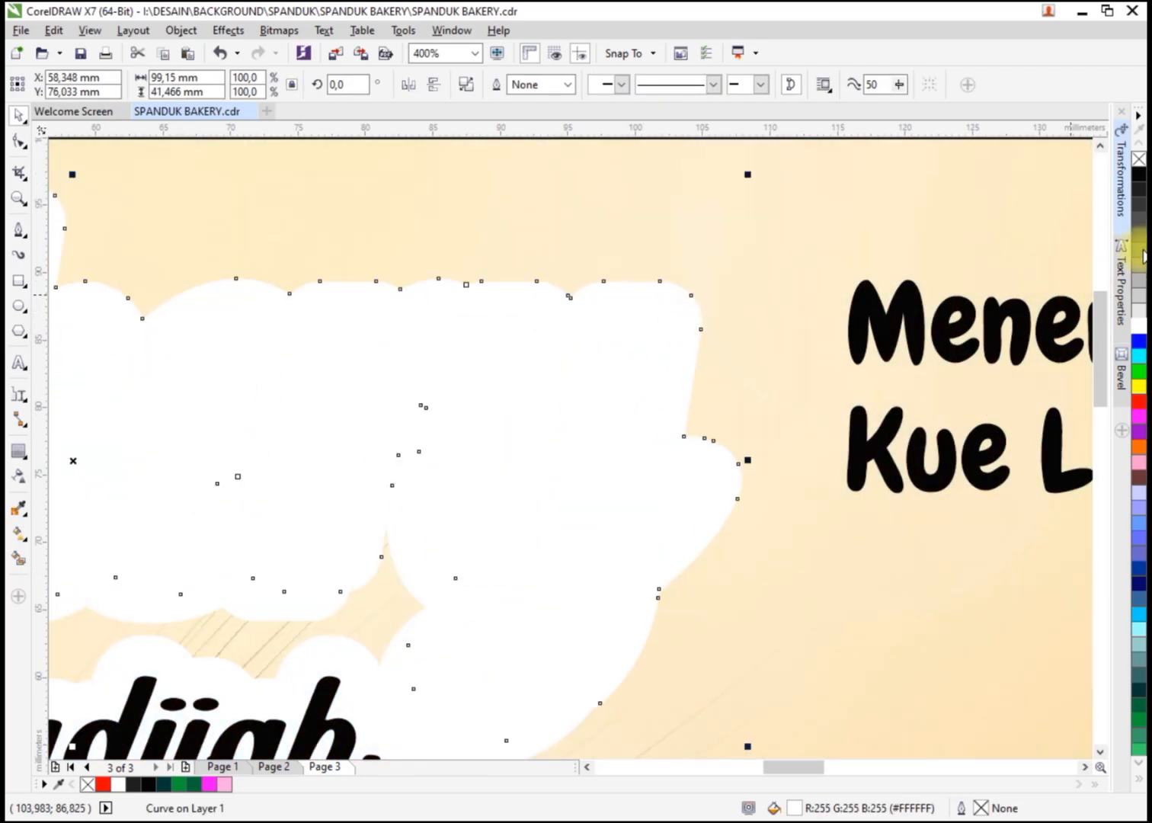
pyautogui.scroll(-1, 616, 291)
pyautogui.moveTo(615, 291); pyautogui.dragTo(646, 348)
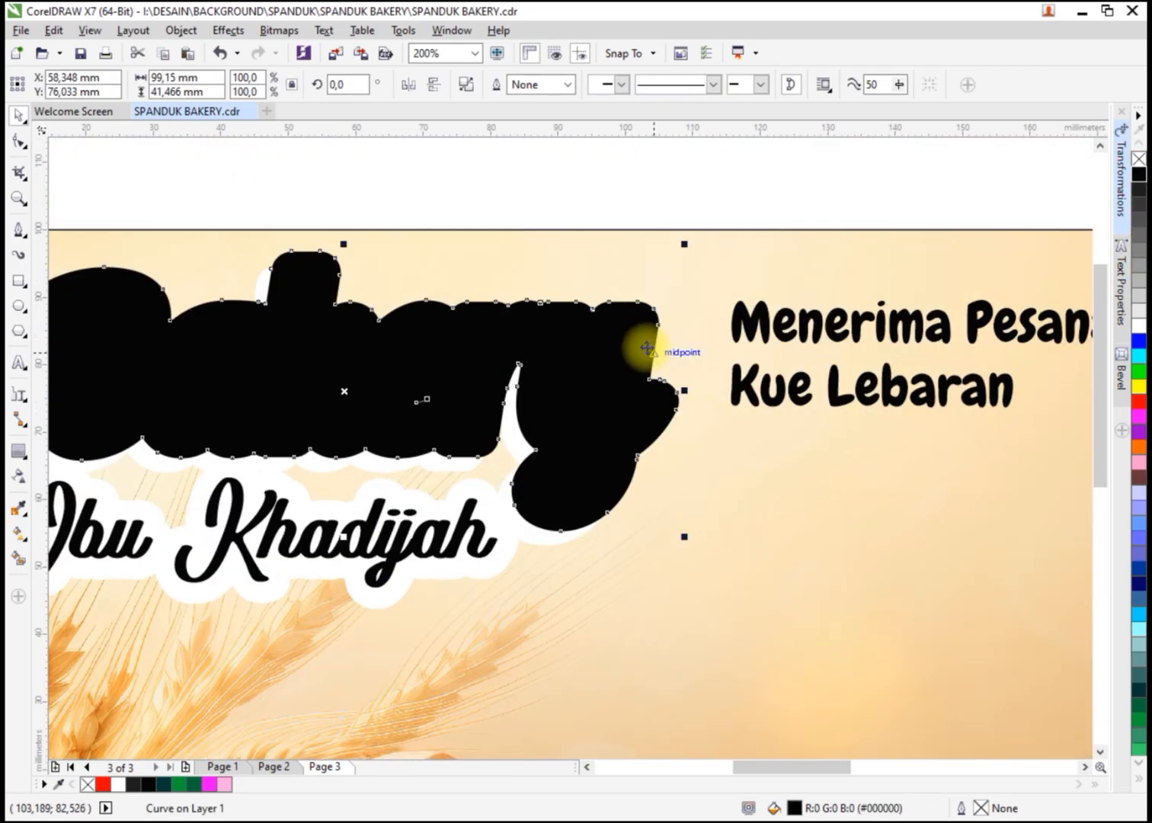
# Send the black copy behind the white "Bakery" outline and shift it closer to form a narrow shadow.
pyautogui.hotkey('ctrl', 'pagedown')
pyautogui.hotkey('ctrl', 'pagedown')
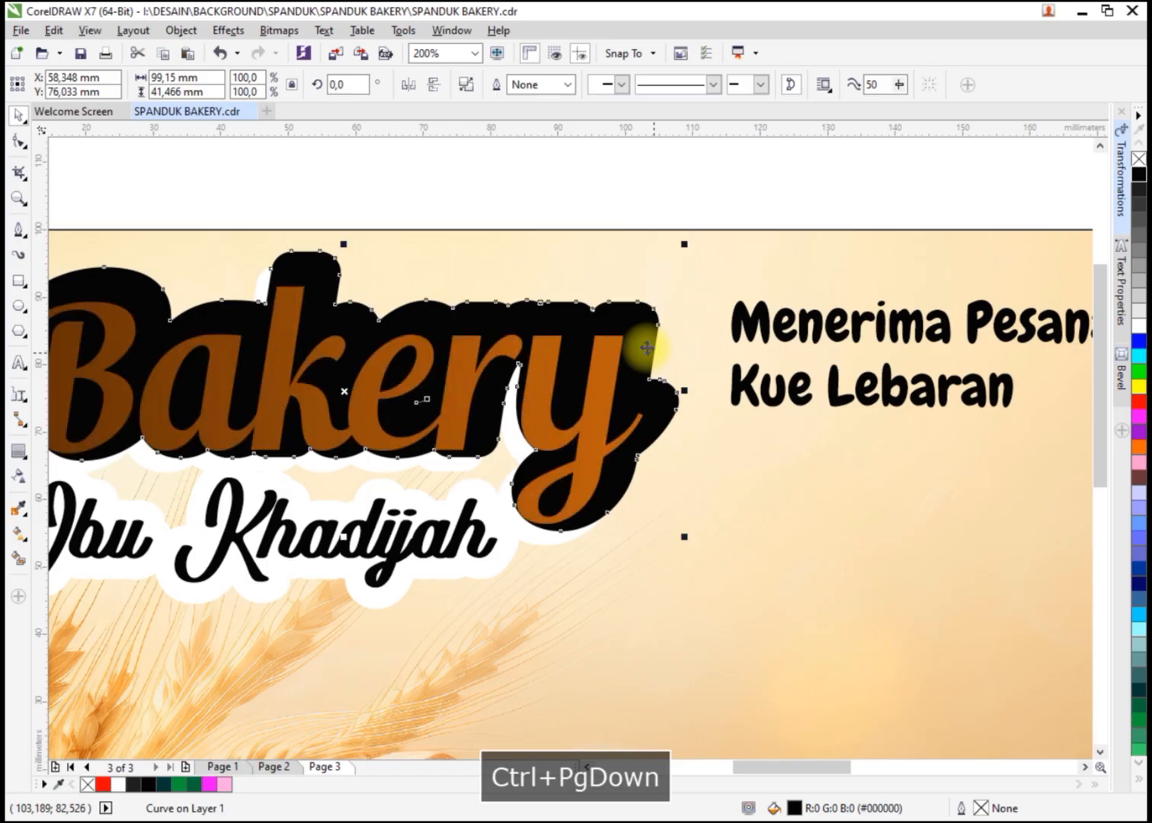
pyautogui.scroll(-1, 656, 288)
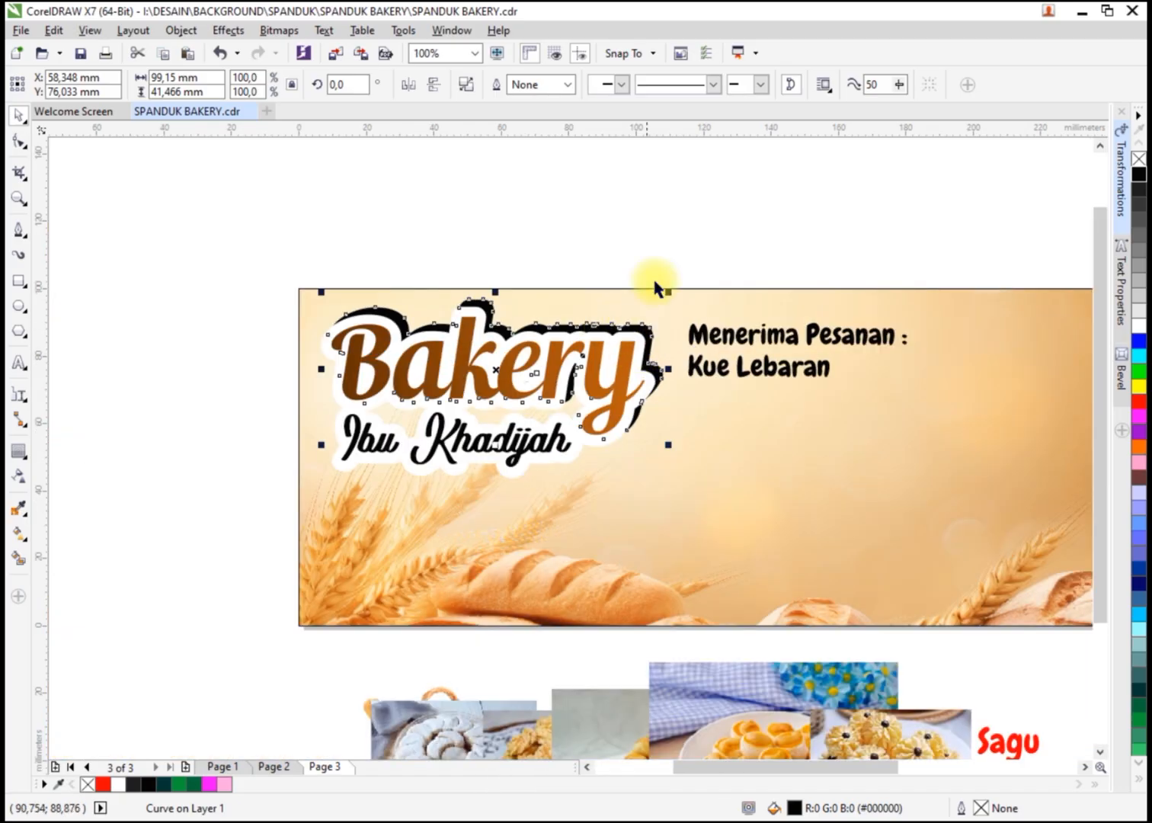
pyautogui.scroll(1, 631, 355)
pyautogui.scroll(1, 637, 409)
pyautogui.moveTo(645, 387); pyautogui.dragTo(632, 396)
pyautogui.scroll(-2, 664, 339)
# Select all five "Bakery Ibu Khadijah" title objects and reposition them together in the banner's upper left area.
pyautogui.click(282, 296)
pyautogui.moveTo(247, 290); pyautogui.dragTo(632, 501)
pyautogui.scroll(1, 625, 400)
pyautogui.moveTo(626, 387); pyautogui.dragTo(624, 368)
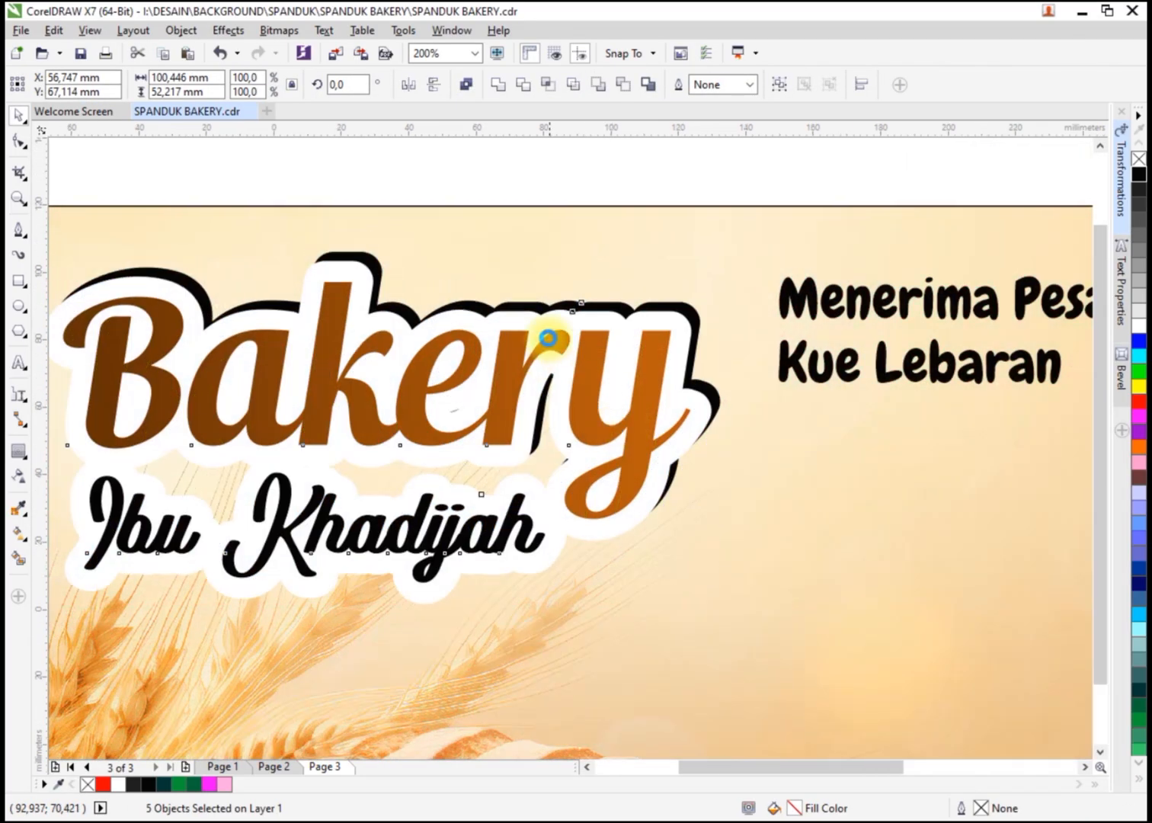
pyautogui.scroll(-2, 548, 334)
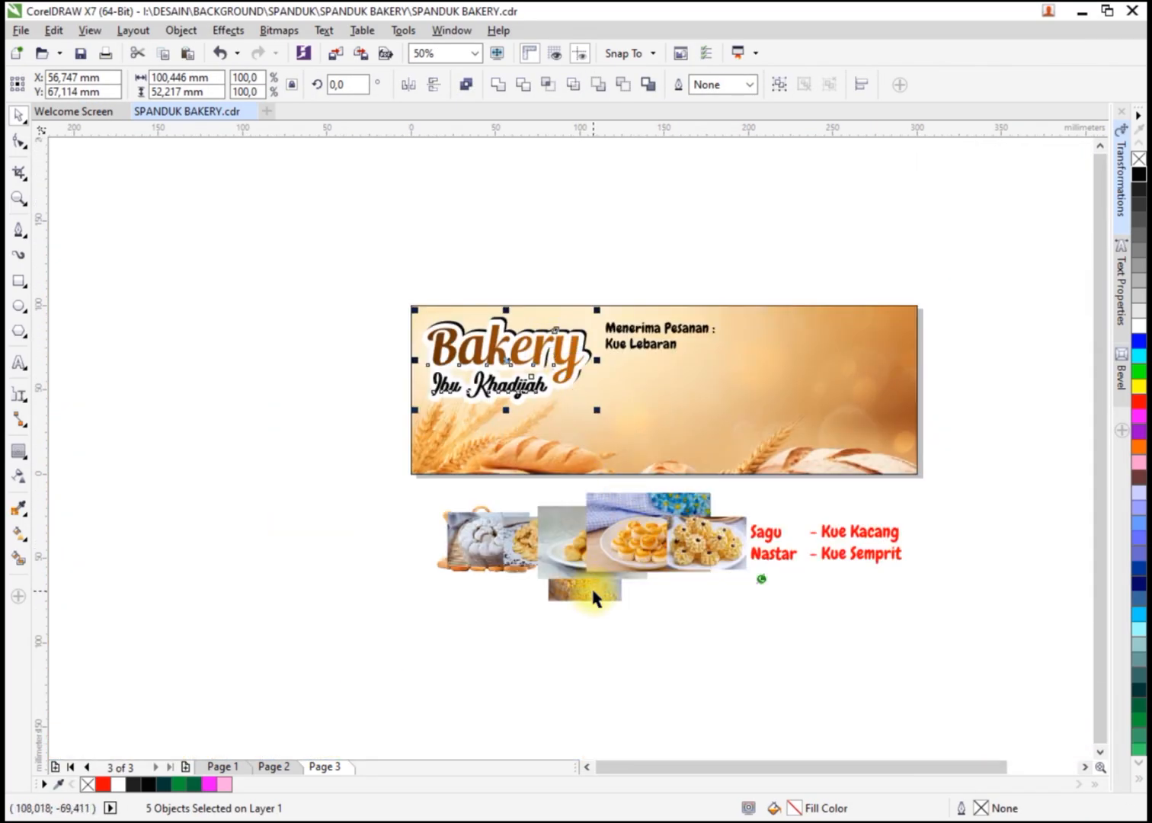
# Move the powdered-cookie picture aside, place the bread-basket picture in the banner's lower left corner and enlarge it to about 79 x 54 mm.
pyautogui.click(504, 601)
pyautogui.moveTo(481, 550); pyautogui.dragTo(473, 439)
pyautogui.scroll(1, 477, 436)
pyautogui.moveTo(573, 363); pyautogui.dragTo(697, 326)
pyautogui.moveTo(571, 441); pyautogui.dragTo(551, 450)
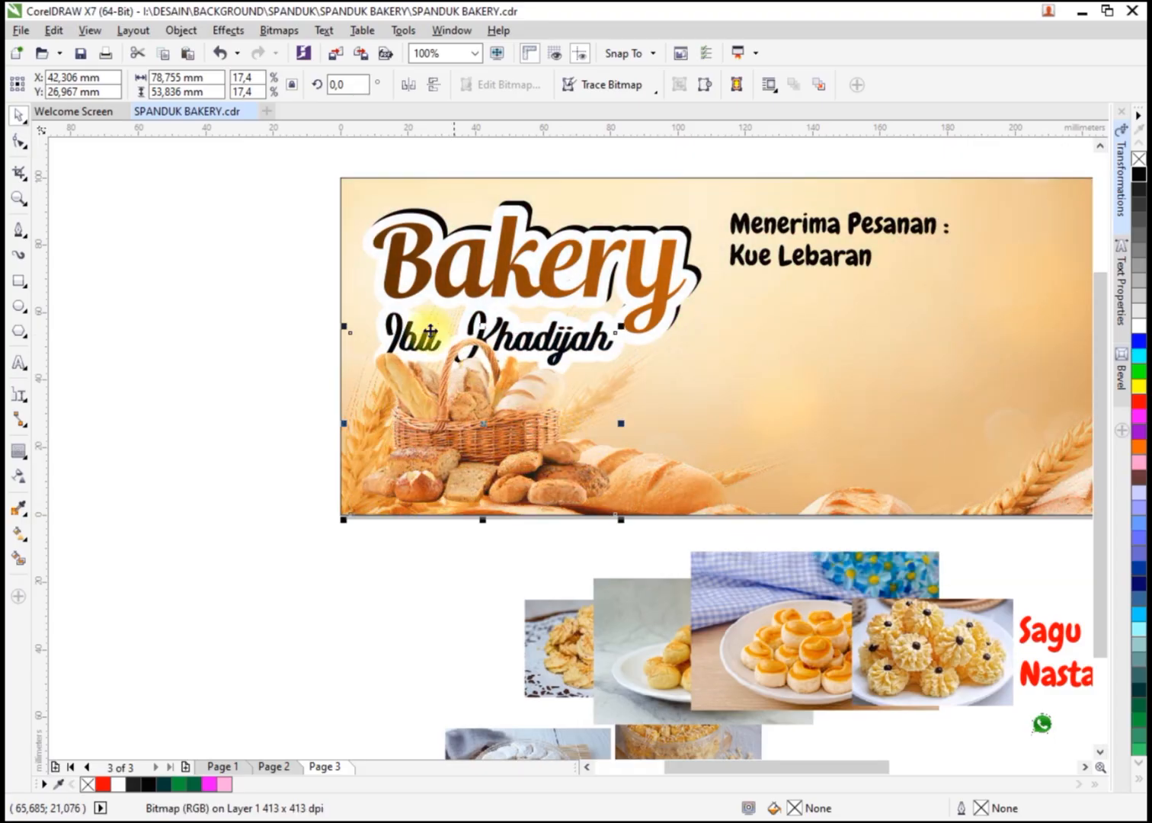
# Bring the five "Bakery Ibu Khadijah" title objects to the front, above the bread basket.
pyautogui.moveTo(282, 164); pyautogui.dragTo(732, 423)
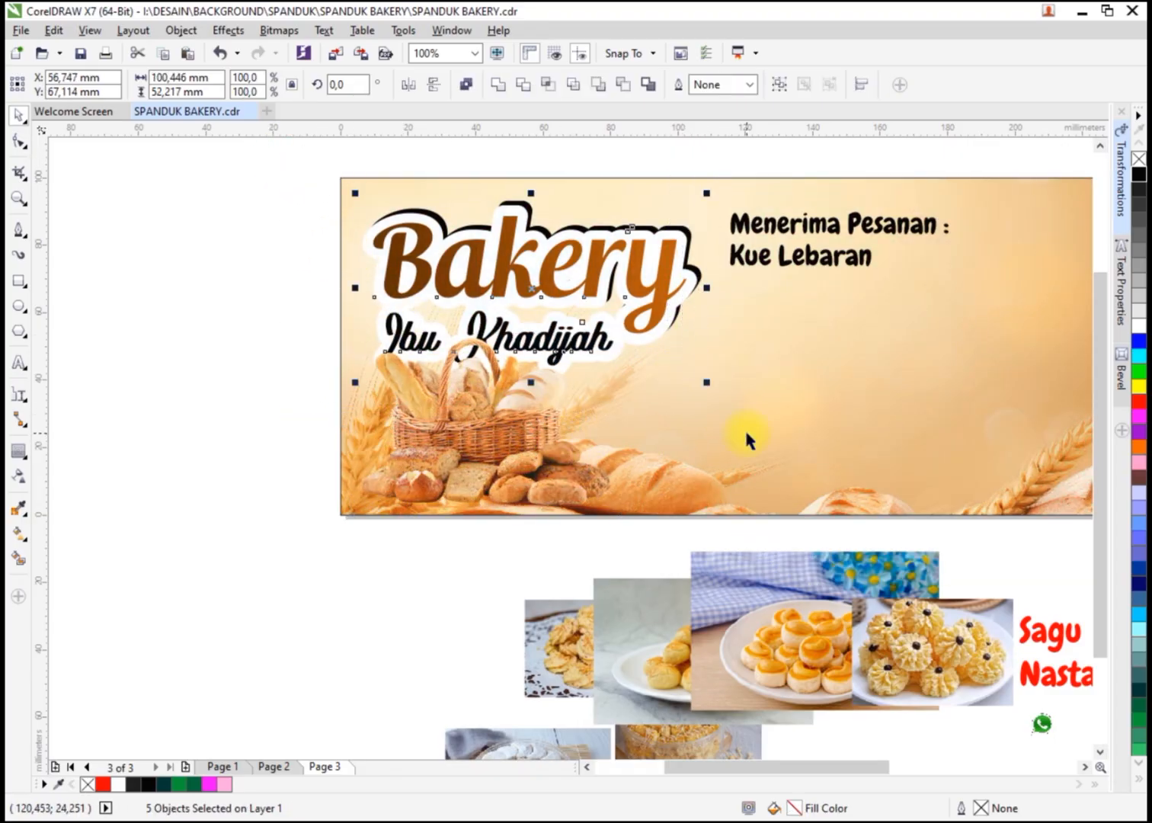
pyautogui.hotkey('shift', 'pageup')
pyautogui.scroll(-1, 438, 430)
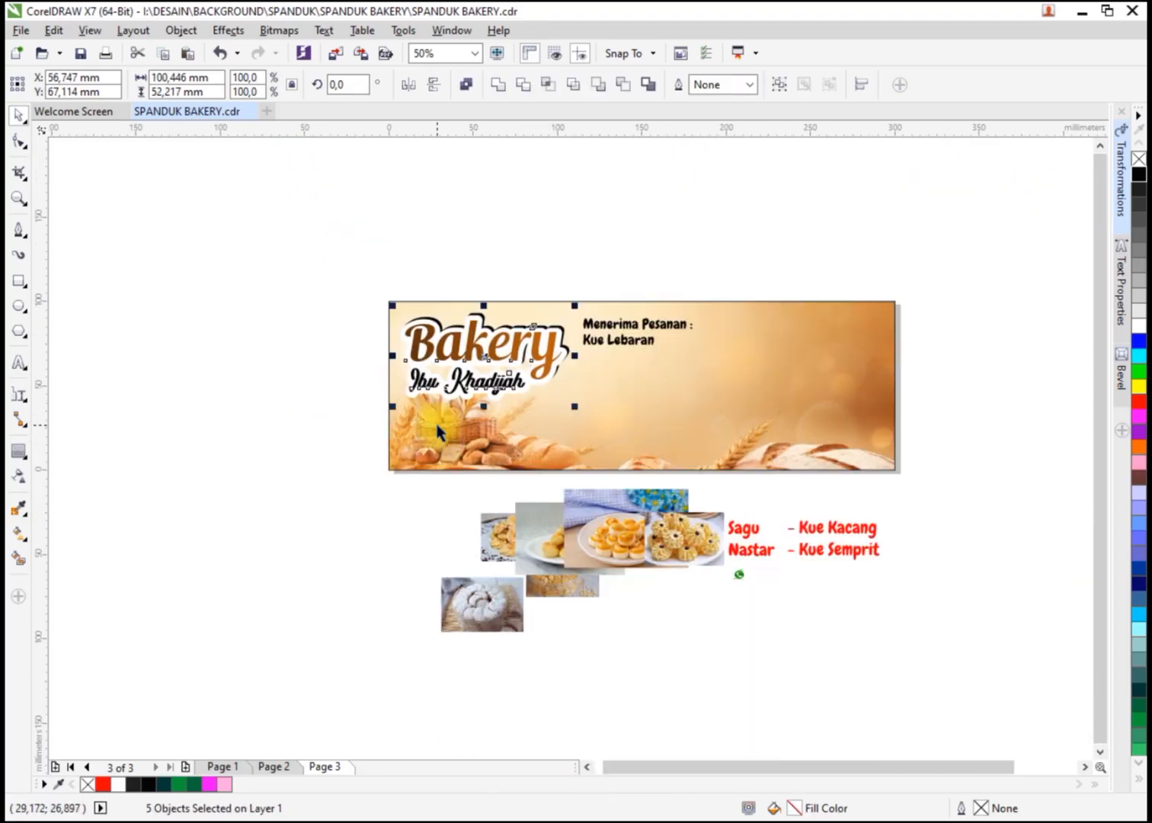
pyautogui.click(617, 243)
# Move "Kue Lebaran" to the right of "Menerima Pesanan :" and enlarge it to about 105 mm wide.
pyautogui.scroll(1, 822, 342)
pyautogui.moveTo(476, 352); pyautogui.dragTo(931, 386)
pyautogui.moveTo(910, 312); pyautogui.dragTo(916, 304)
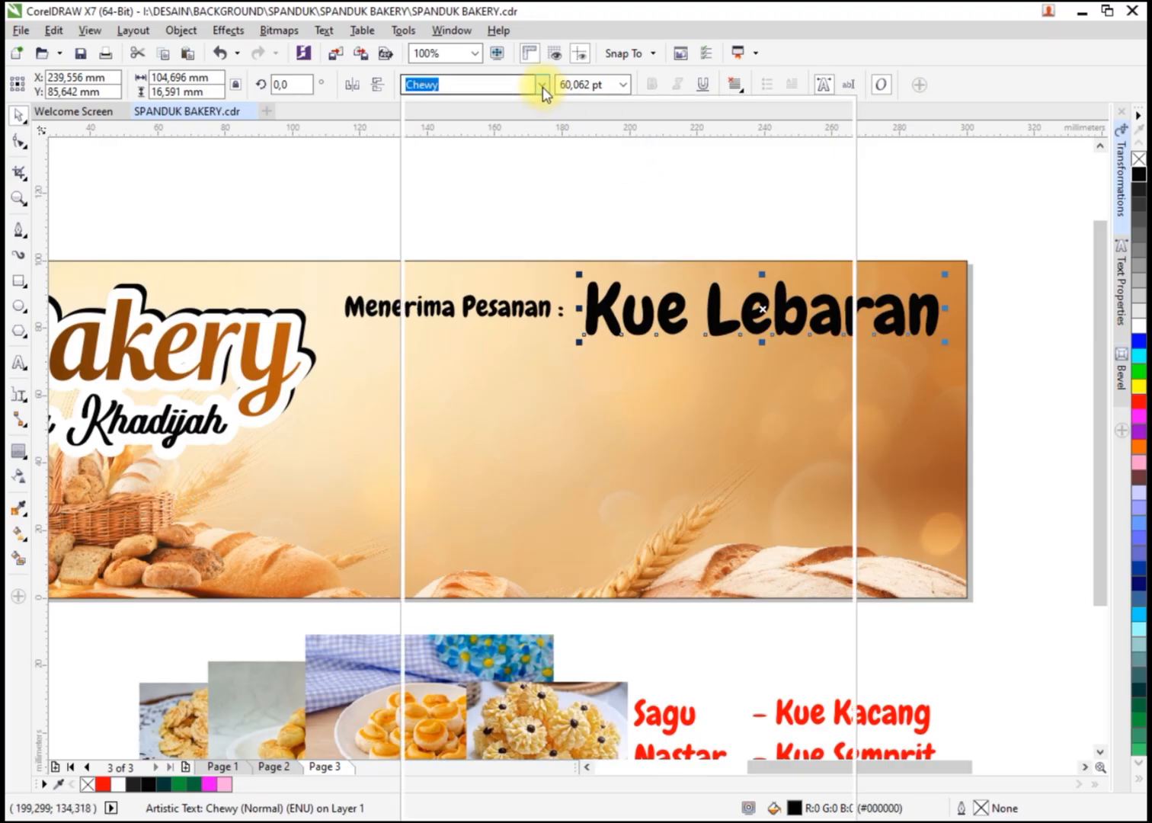
# Set "Kue Lebaran" in Berkshire Swash at about 54 pt and fill it with Grass Green #009933.
pyautogui.click(541, 86)
pyautogui.click(469, 203)
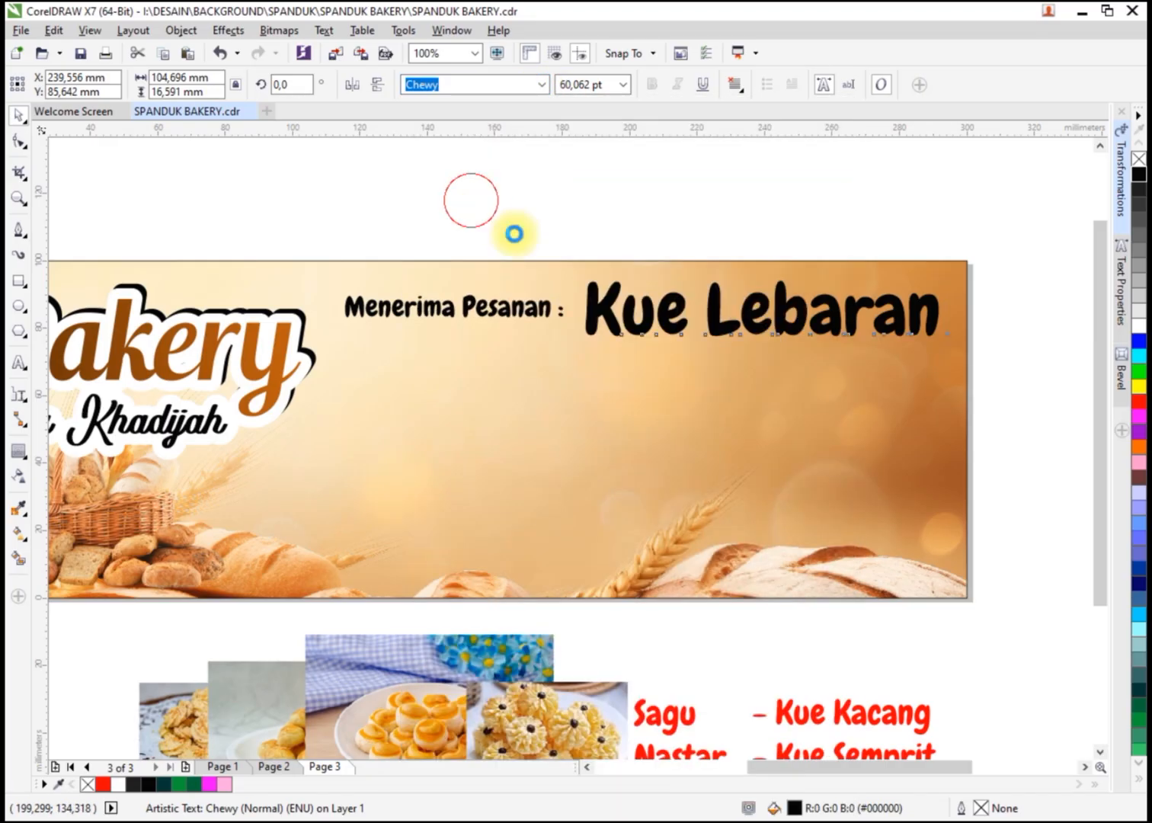
pyautogui.moveTo(979, 355); pyautogui.dragTo(947, 373)
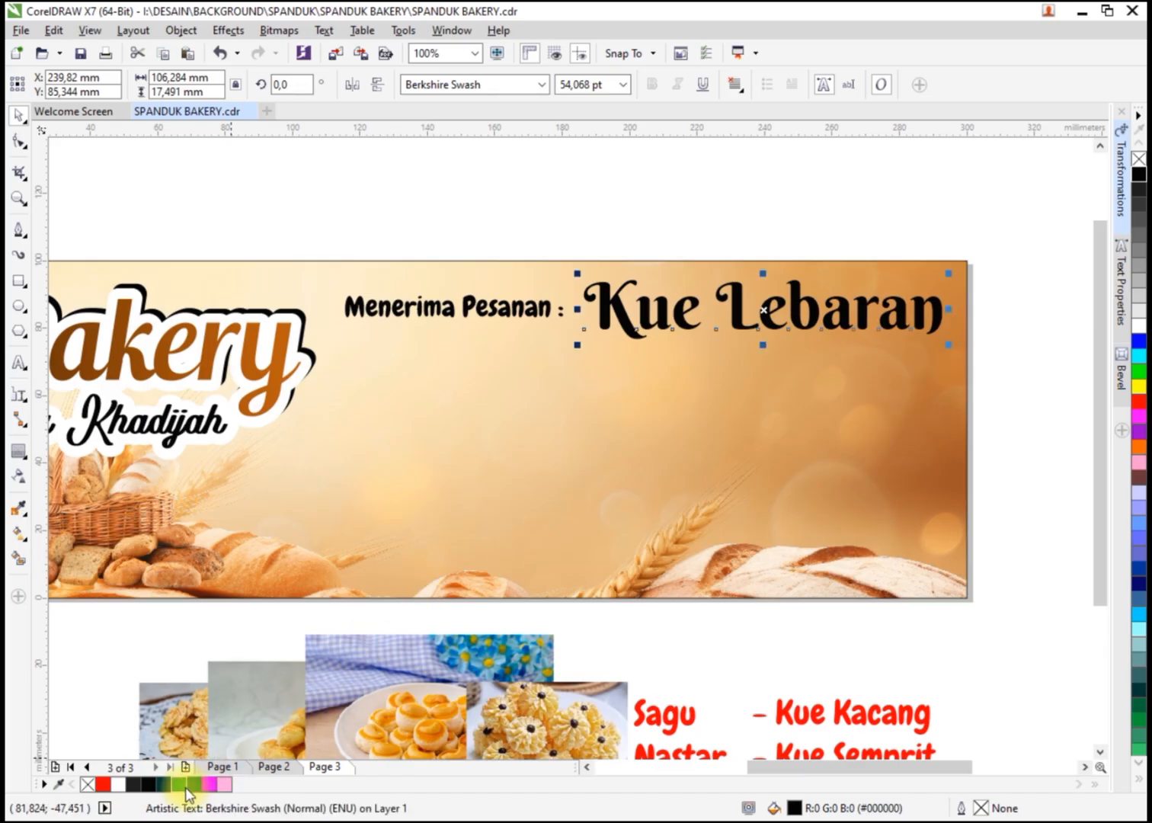
pyautogui.click(193, 785)
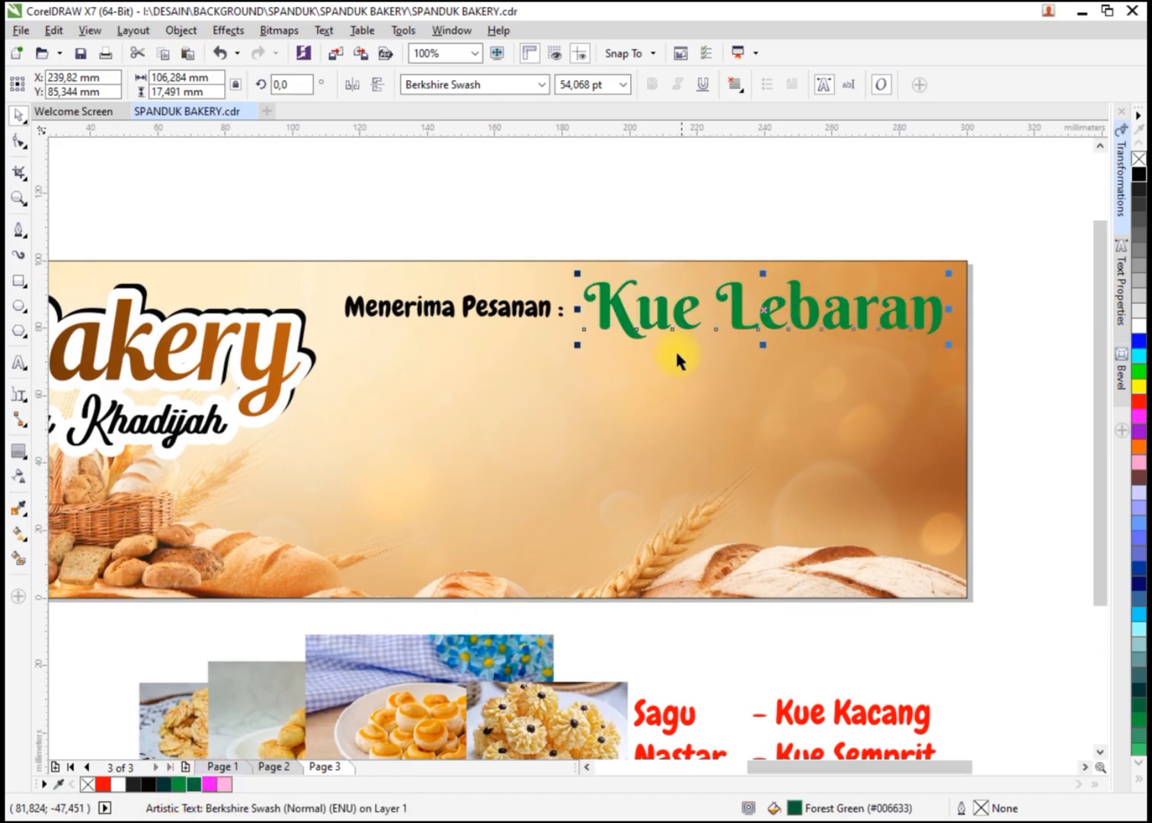
# Add a one-step white outside contour of about 3.06 mm around the "Kue Lebaran" text.
pyautogui.scroll(2, 678, 328)
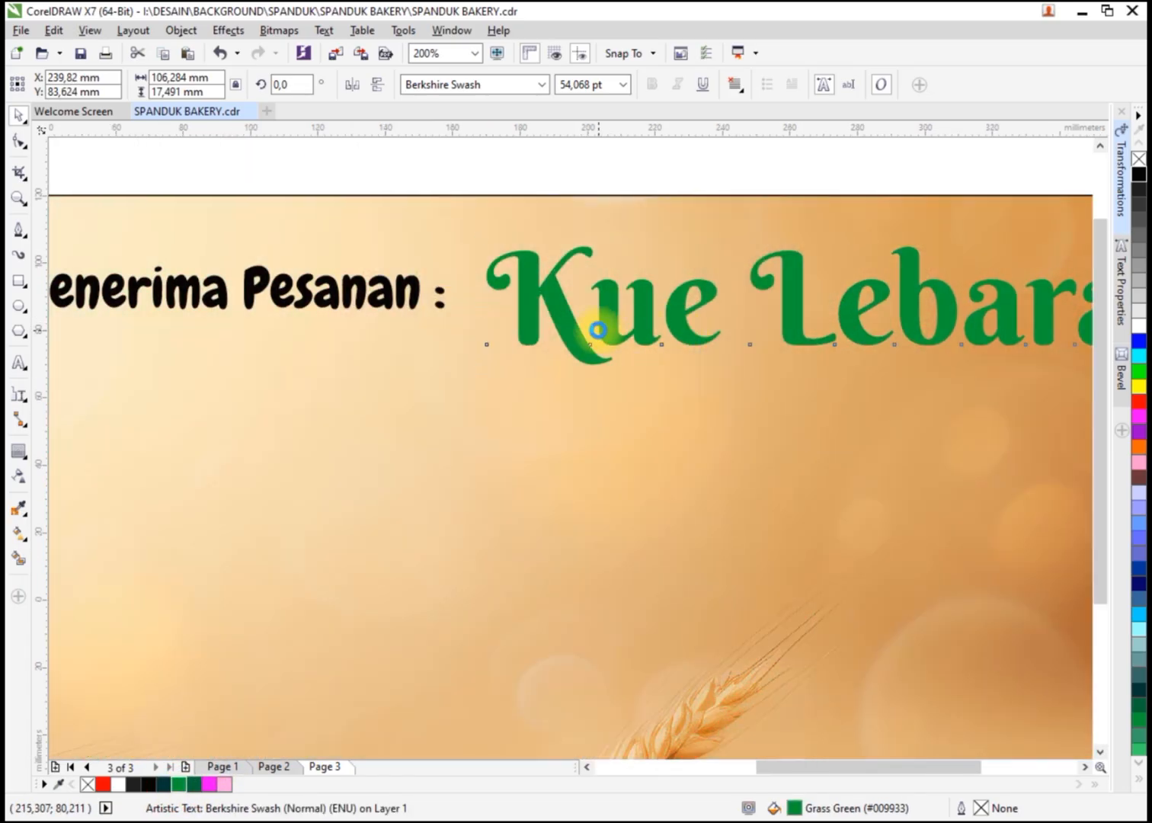
pyautogui.scroll(-2, 597, 329)
pyautogui.scroll(2, 869, 295)
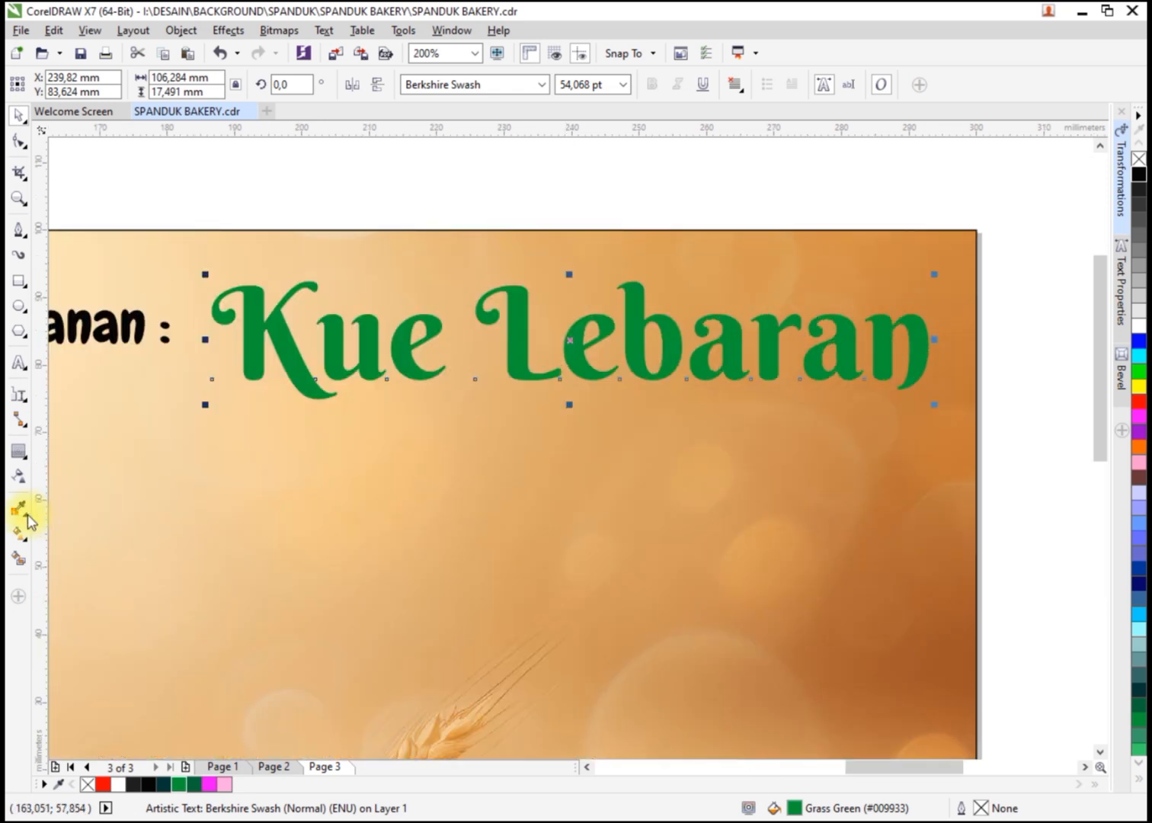
pyautogui.click(22, 450)
pyautogui.scroll(2, 268, 303)
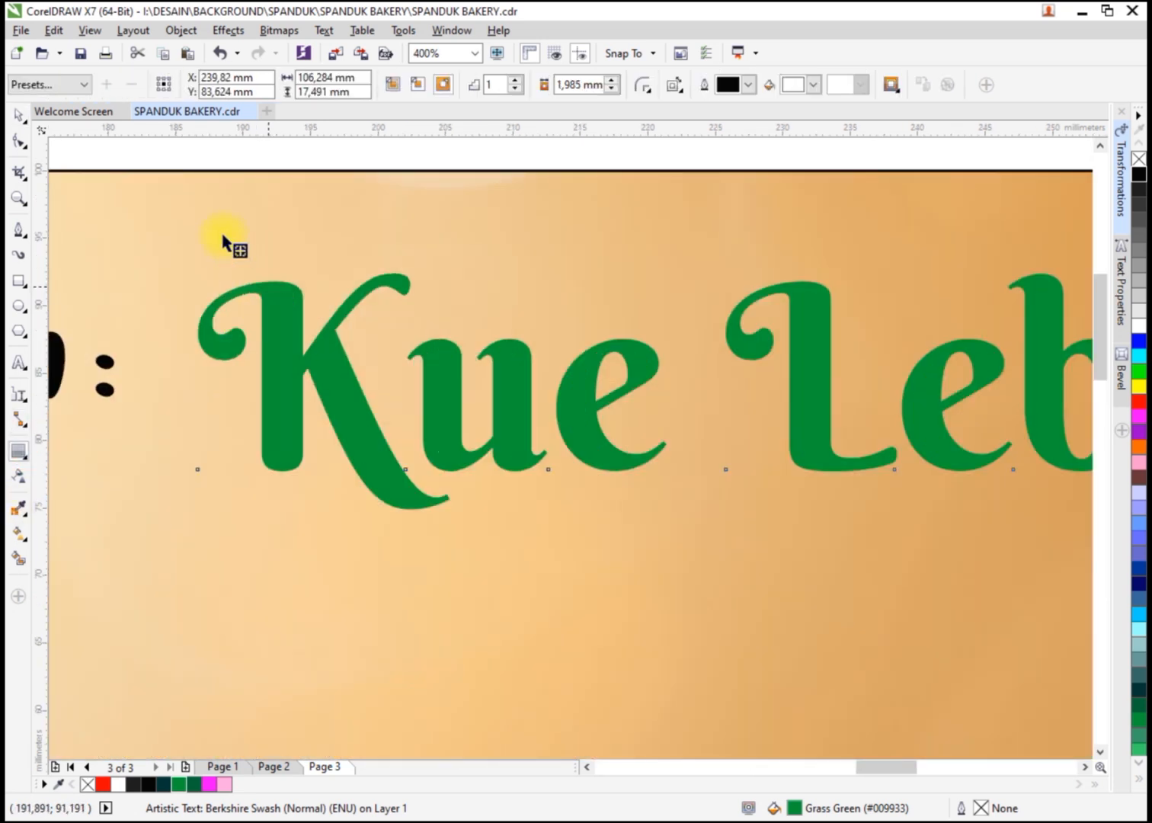
pyautogui.moveTo(221, 240); pyautogui.dragTo(347, 265)
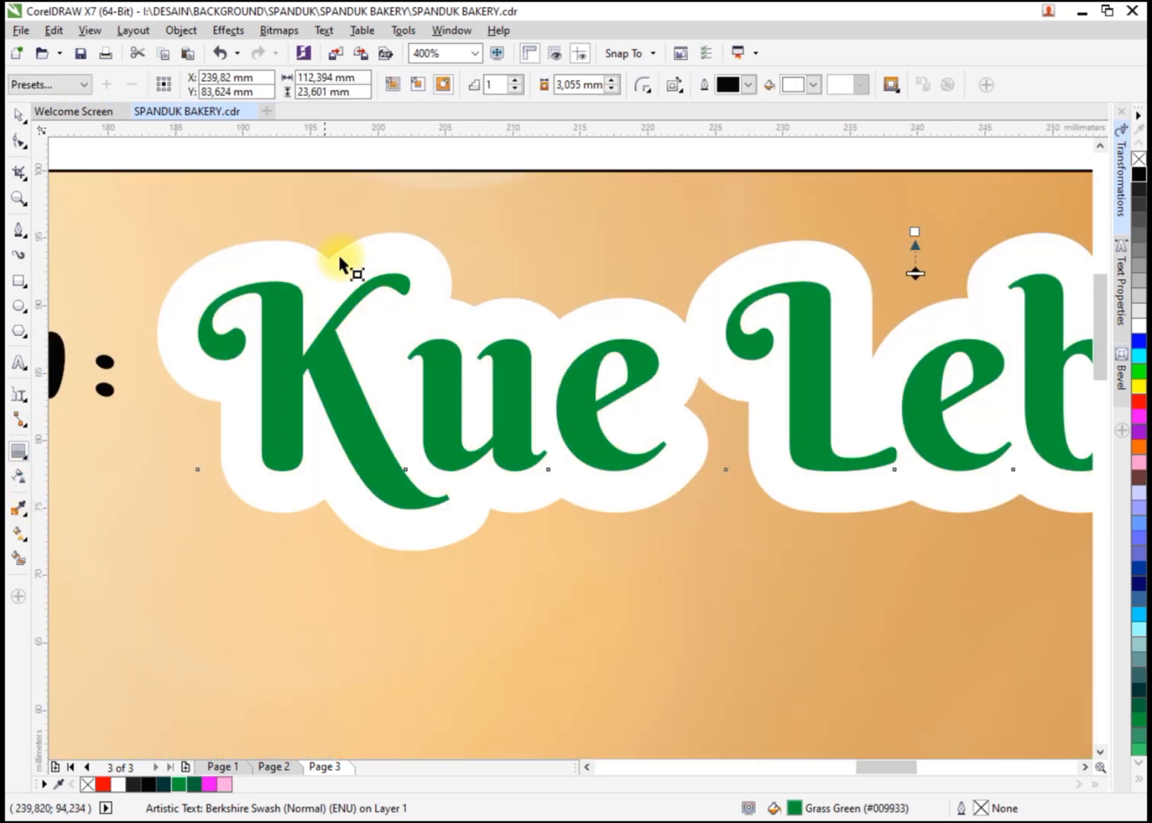
# Reduce the contour offset of "Kue Lebaran" to about 1.77 mm.
pyautogui.scroll(-4, 483, 256)
pyautogui.scroll(3, 506, 274)
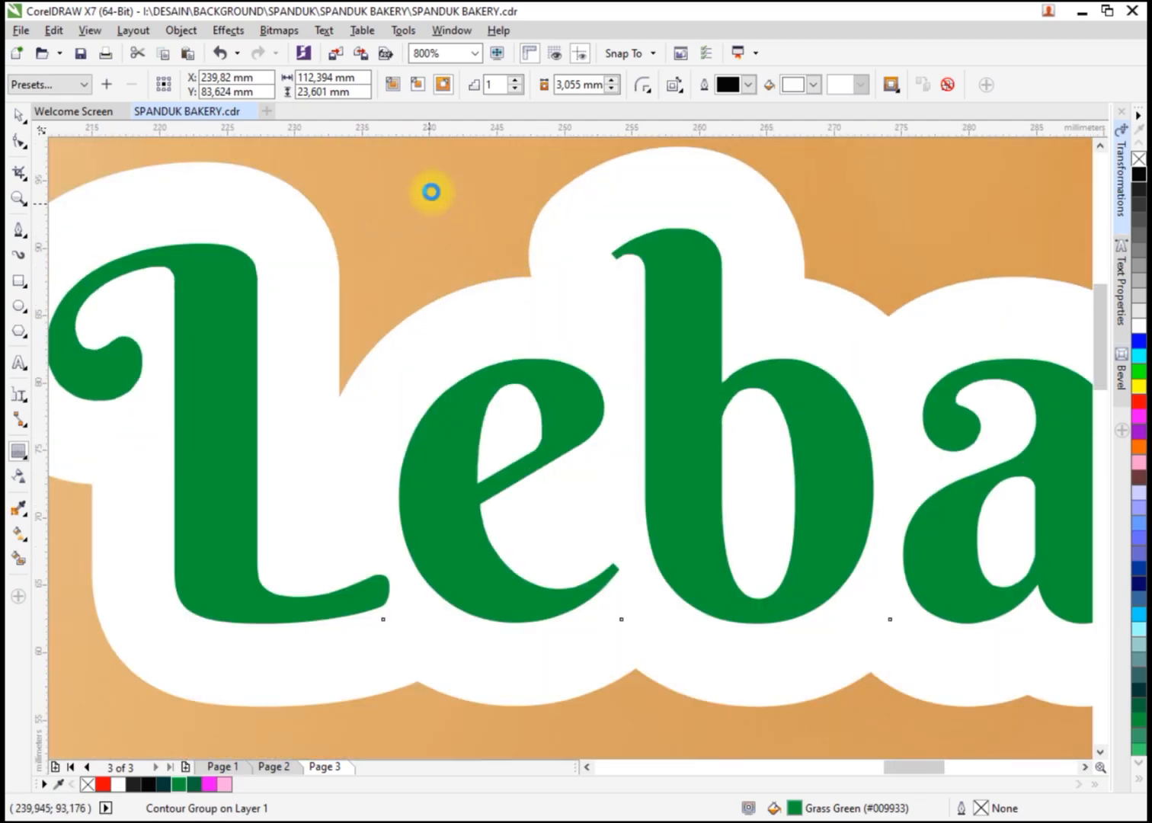
pyautogui.scroll(-1, 431, 190)
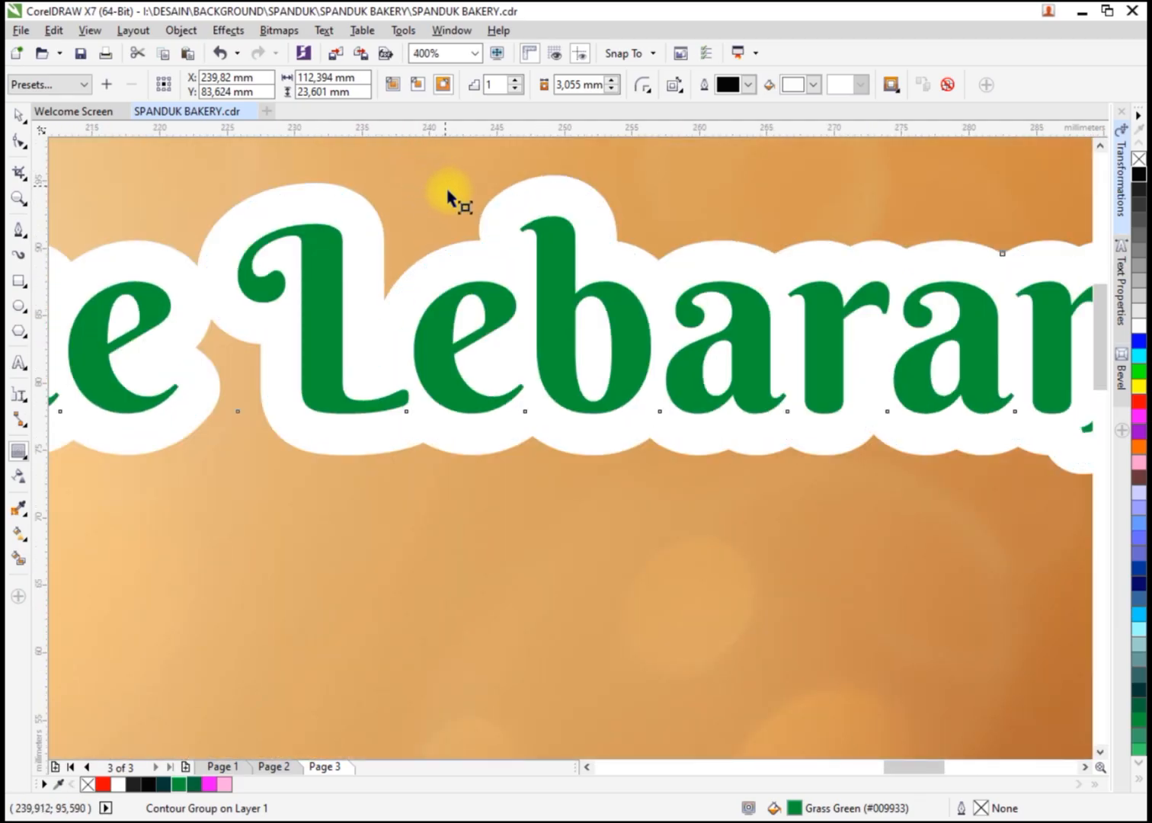
pyautogui.scroll(-2, 856, 294)
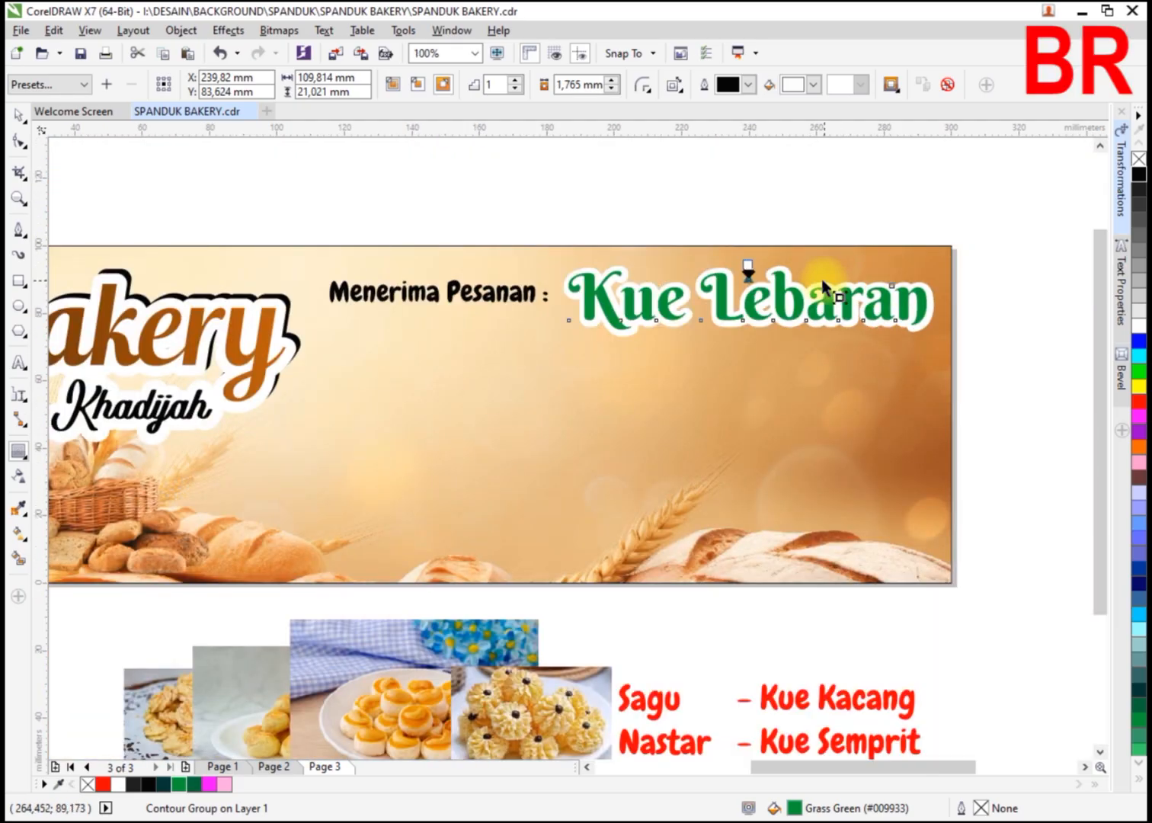
pyautogui.scroll(-1, 823, 259)
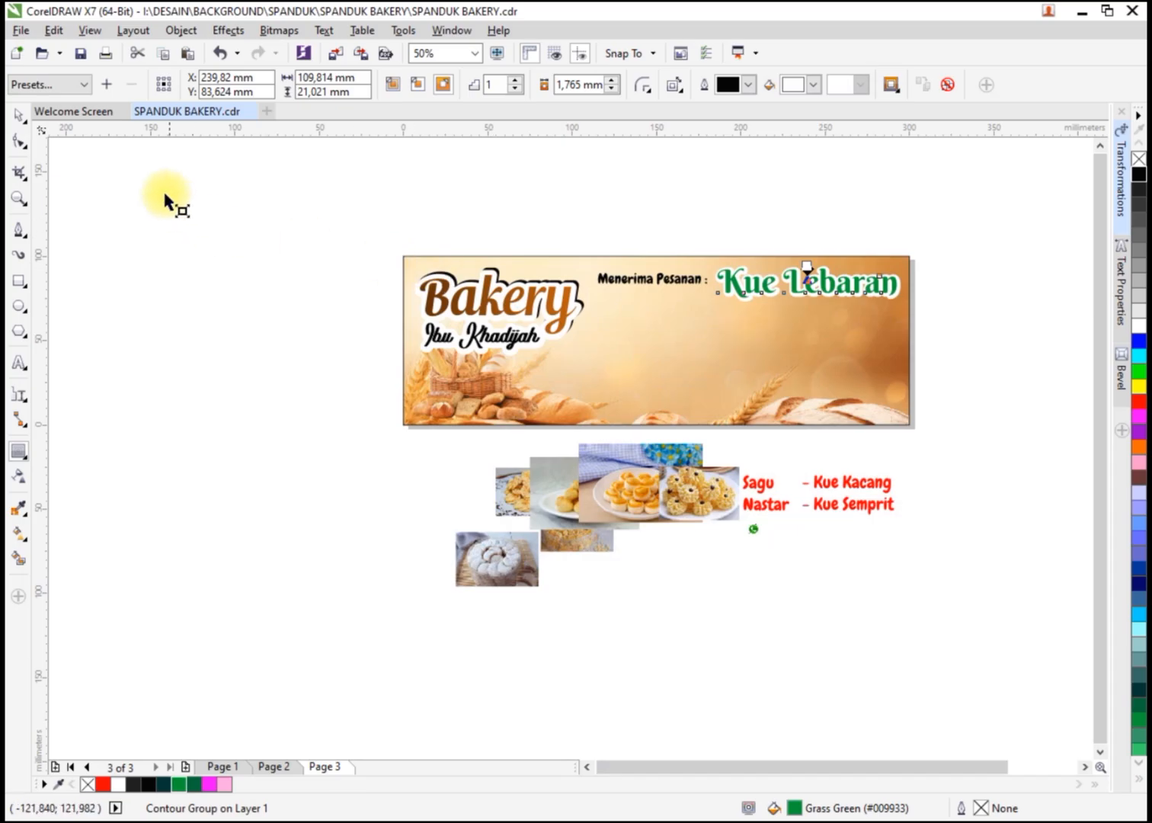
# Copy the contour properties from "Kue Lebaran" to the "Menerima Pesanan :" text.
pyautogui.click(233, 256)
pyautogui.scroll(2, 707, 255)
pyautogui.click(683, 318)
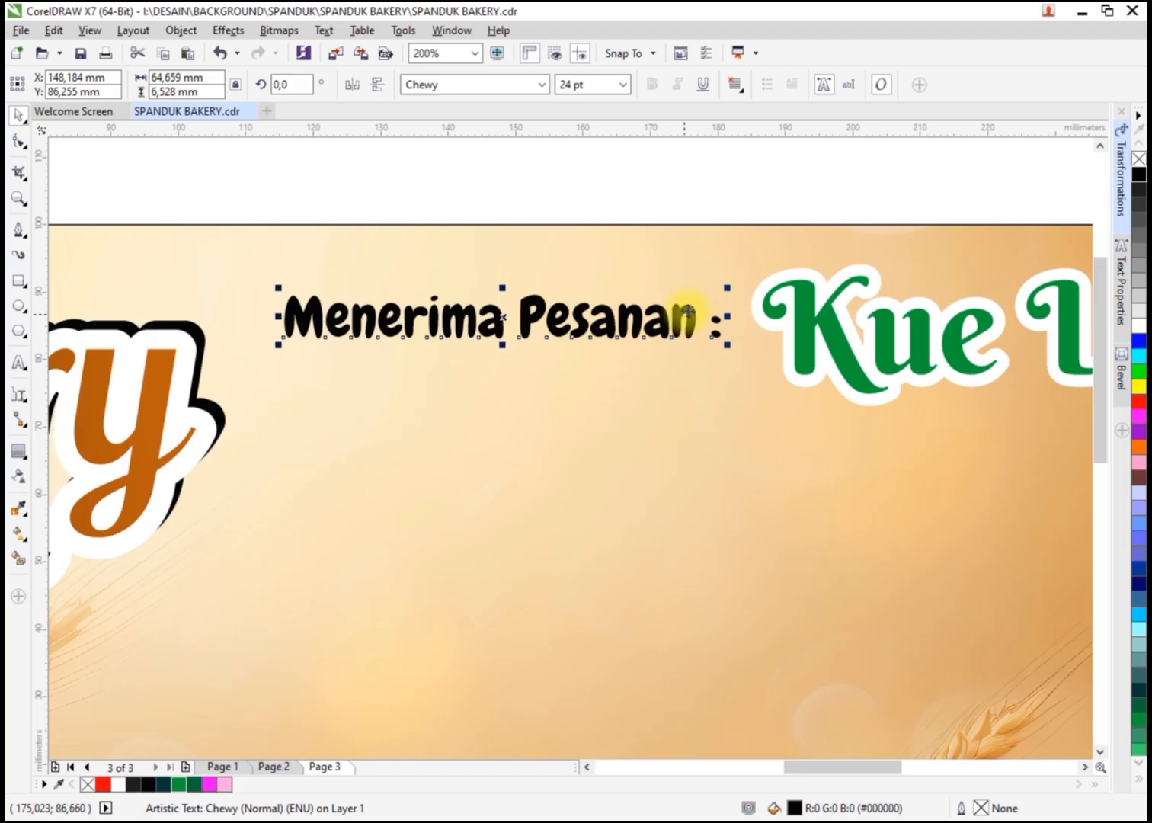
pyautogui.click(19, 455)
pyautogui.click(924, 91)
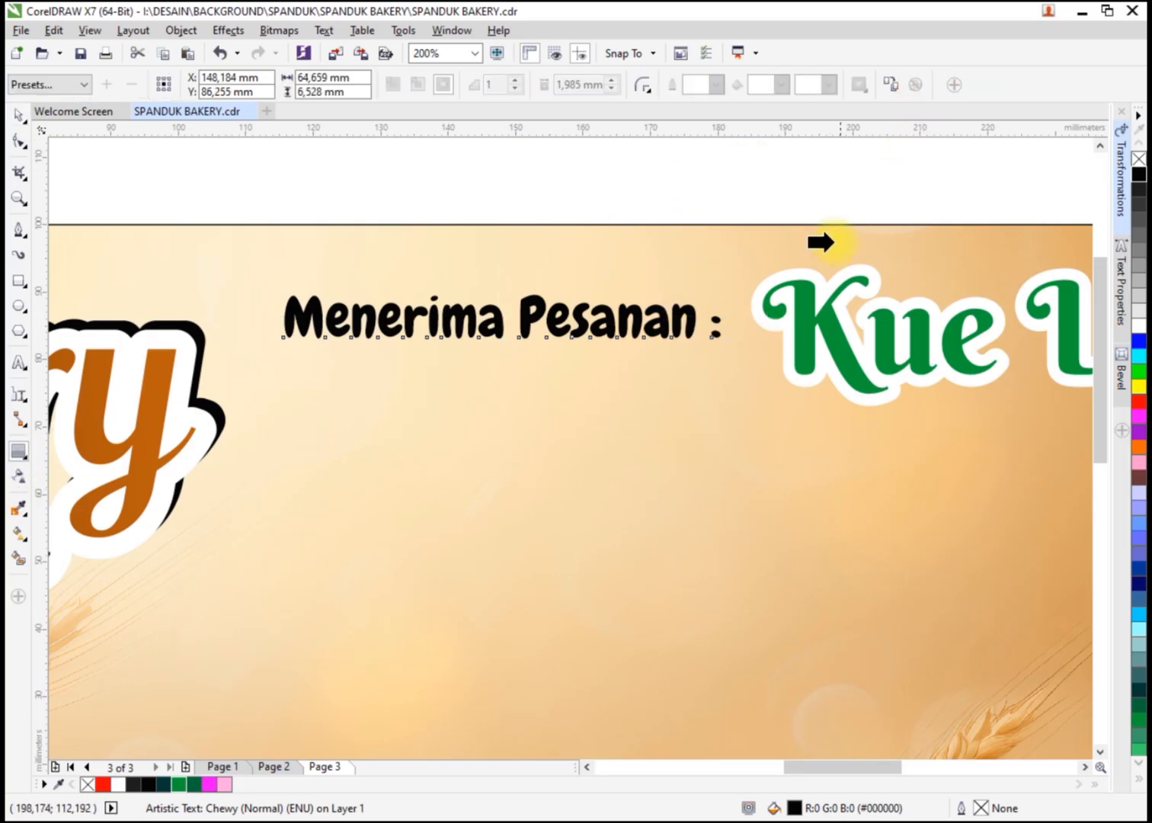
pyautogui.click(834, 279)
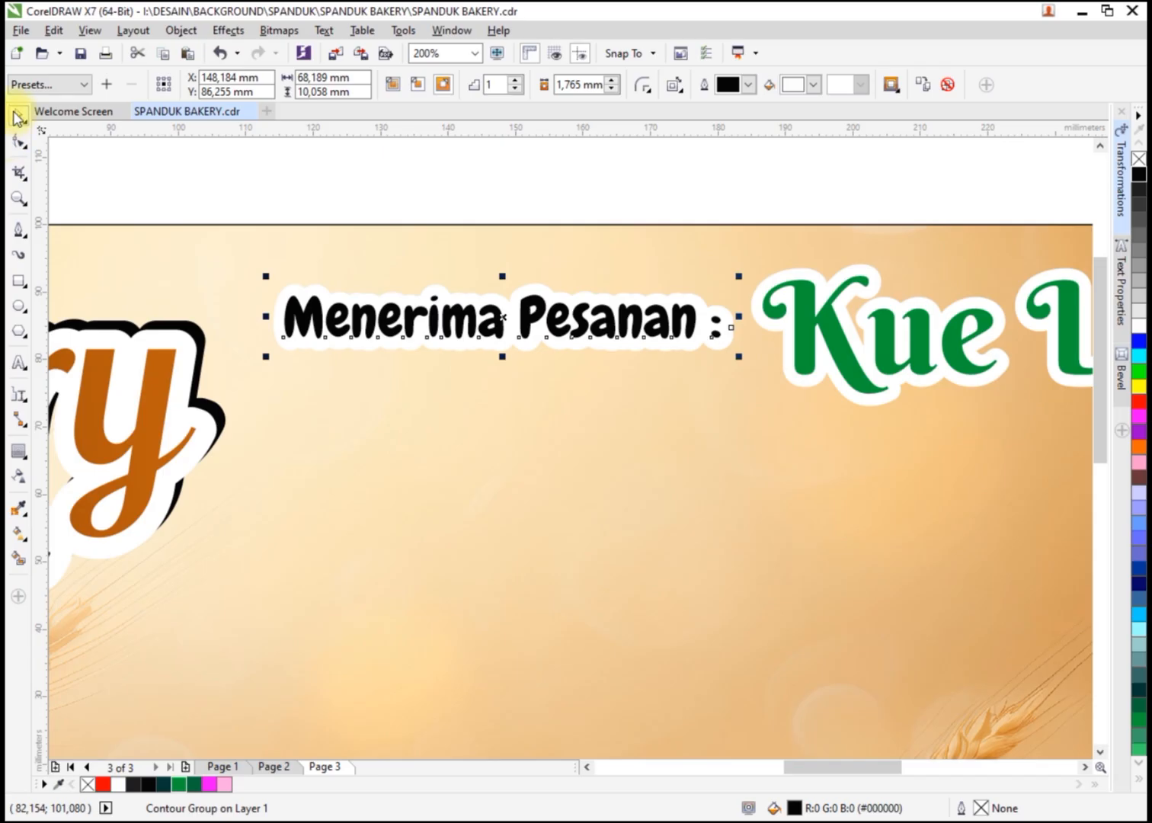
# Move the grouped red cookie-name list onto the banner under the heading and right-align it with "Kue Lebaran".
pyautogui.click(700, 304)
pyautogui.moveTo(826, 520); pyautogui.dragTo(891, 349)
pyautogui.scroll(2, 886, 347)
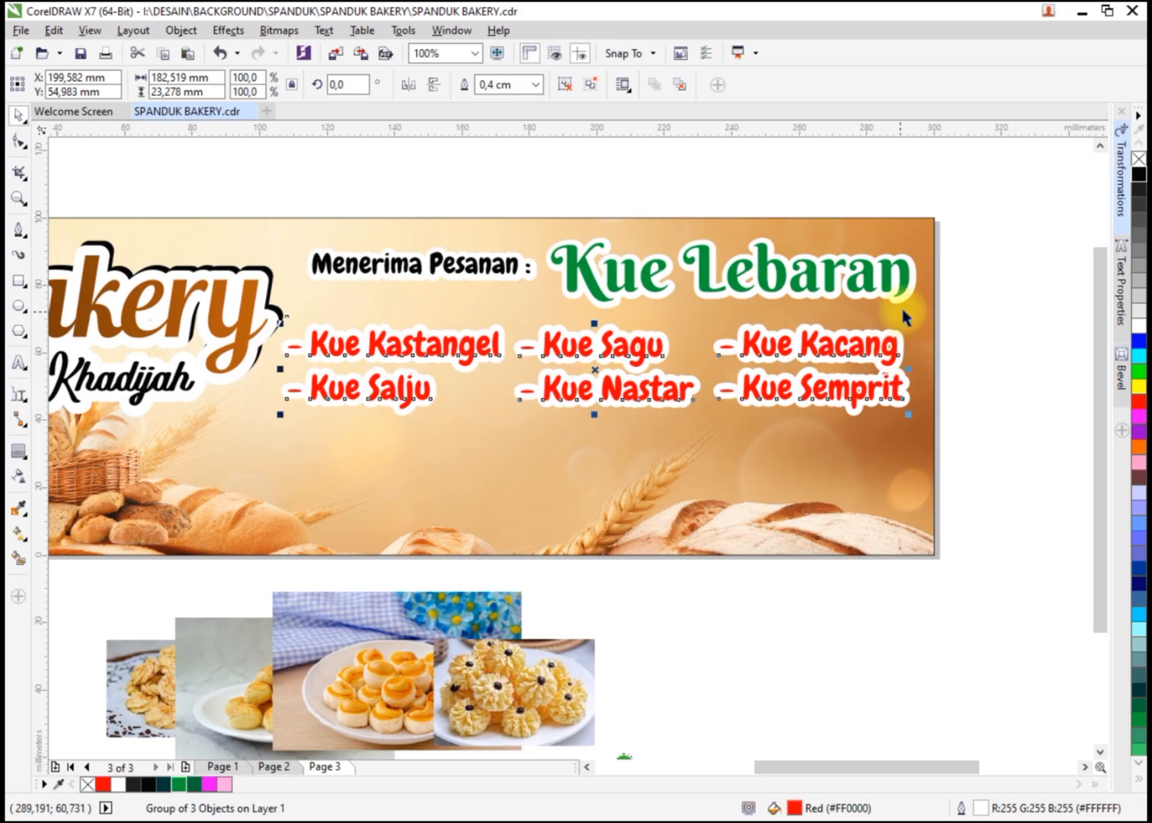
pyautogui.keyDown('shift'); pyautogui.click(904, 298); pyautogui.keyUp('shift')
pyautogui.press('r')
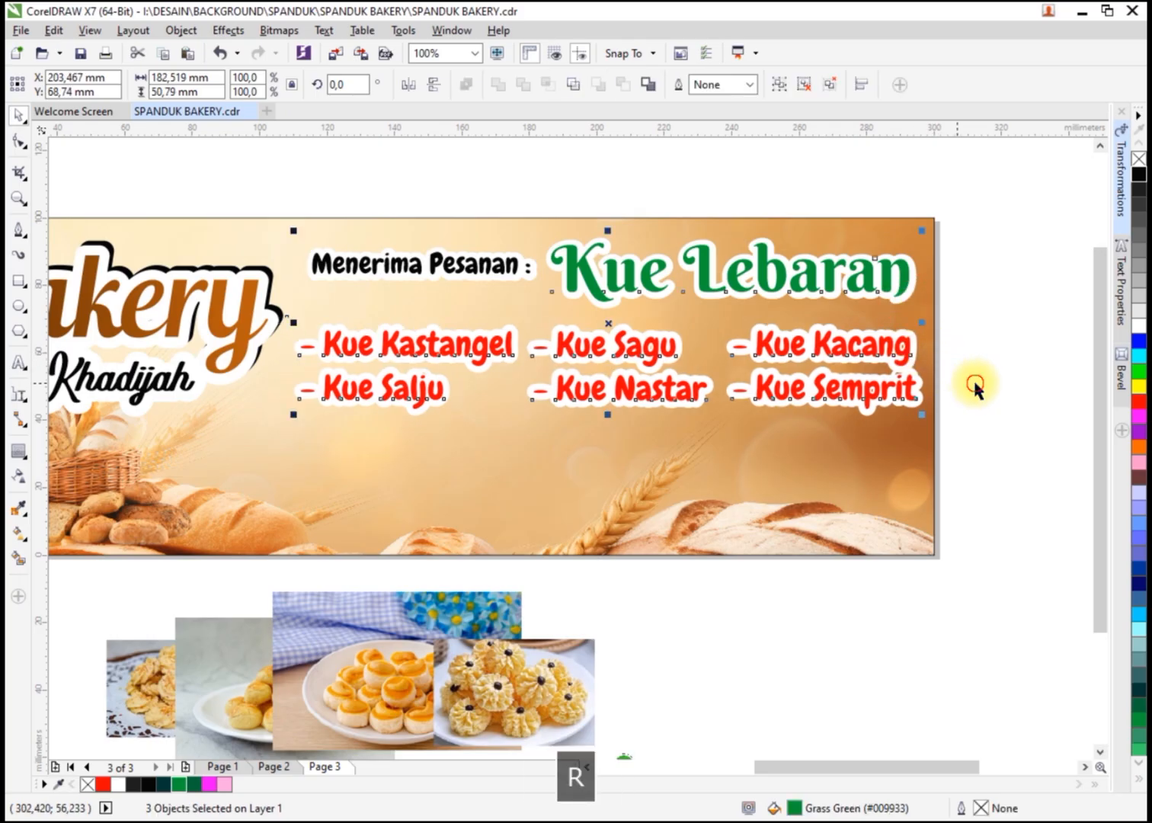
# Select the heading texts and the cookie-name list together and scale them to 96.8% about their centre.
pyautogui.click(954, 372)
pyautogui.moveTo(253, 458); pyautogui.dragTo(254, 459)
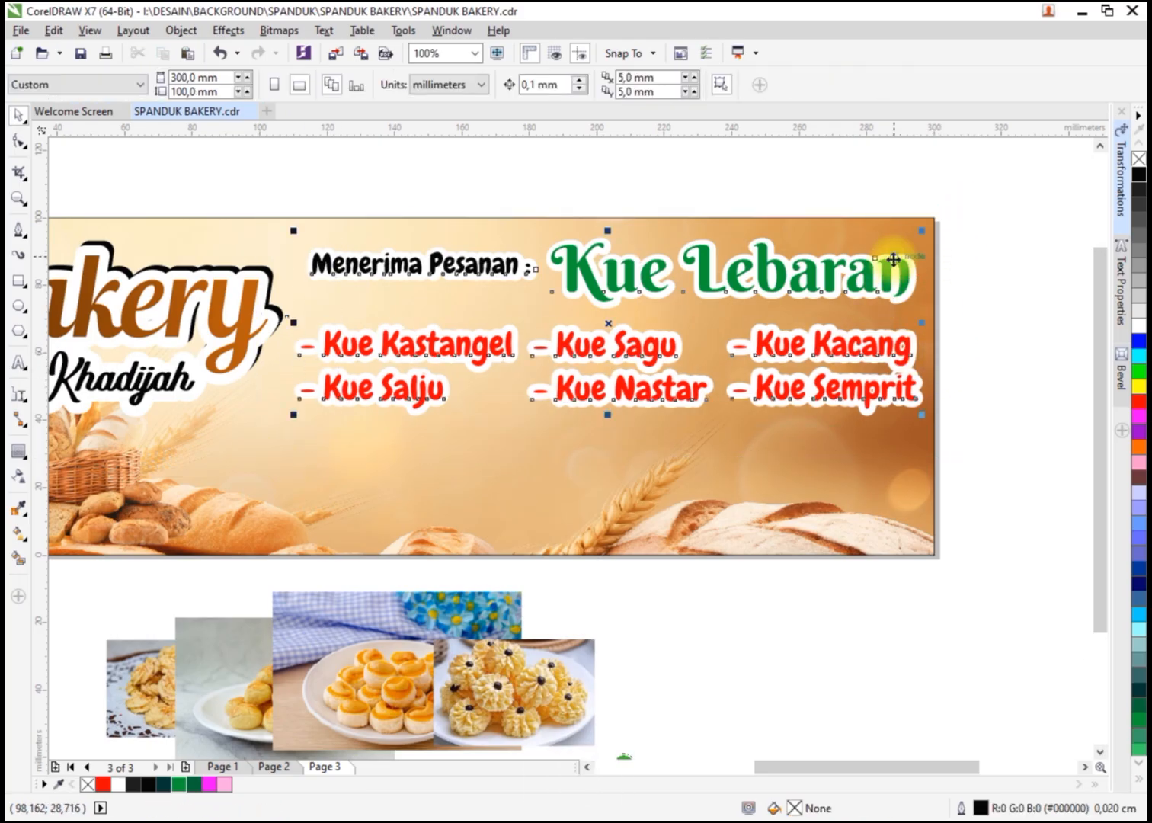
pyautogui.moveTo(922, 234)
pyautogui.mouseDown()
pyautogui.moveTo(910, 226)
pyautogui.moveTo(923, 254)
pyautogui.mouseUp()
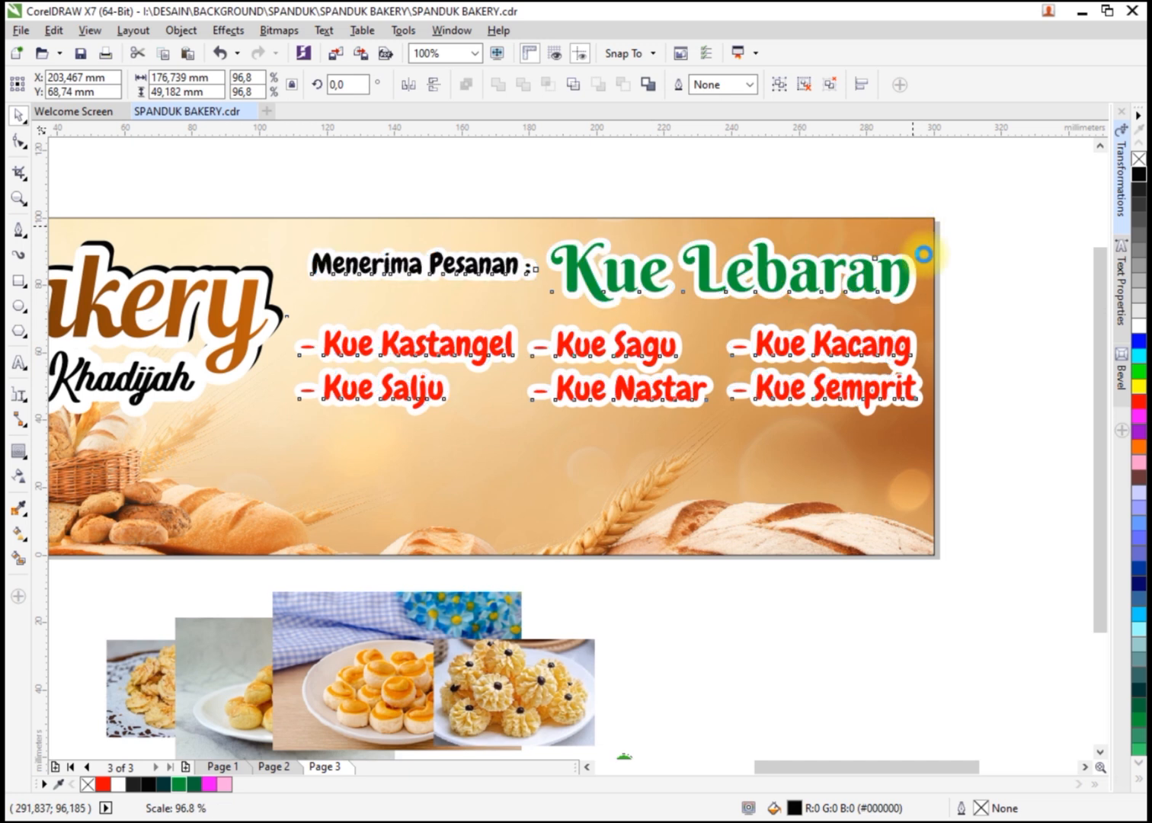
# Centre the "Menerima Pesanan :" text vertically on "Kue Lebaran".
pyautogui.moveTo(972, 303); pyautogui.dragTo(906, 312)
pyautogui.click(515, 259)
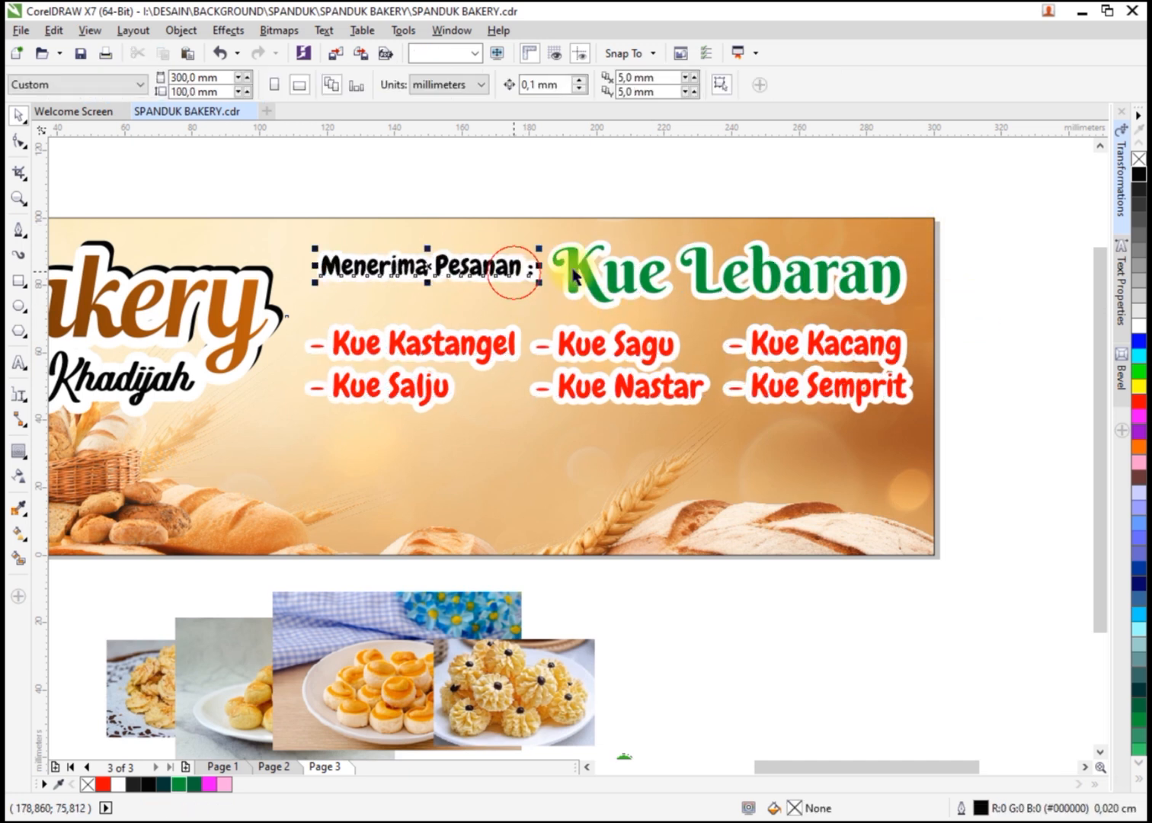
pyautogui.keyDown('shift'); pyautogui.click(573, 301); pyautogui.keyUp('shift')
pyautogui.click(541, 187)
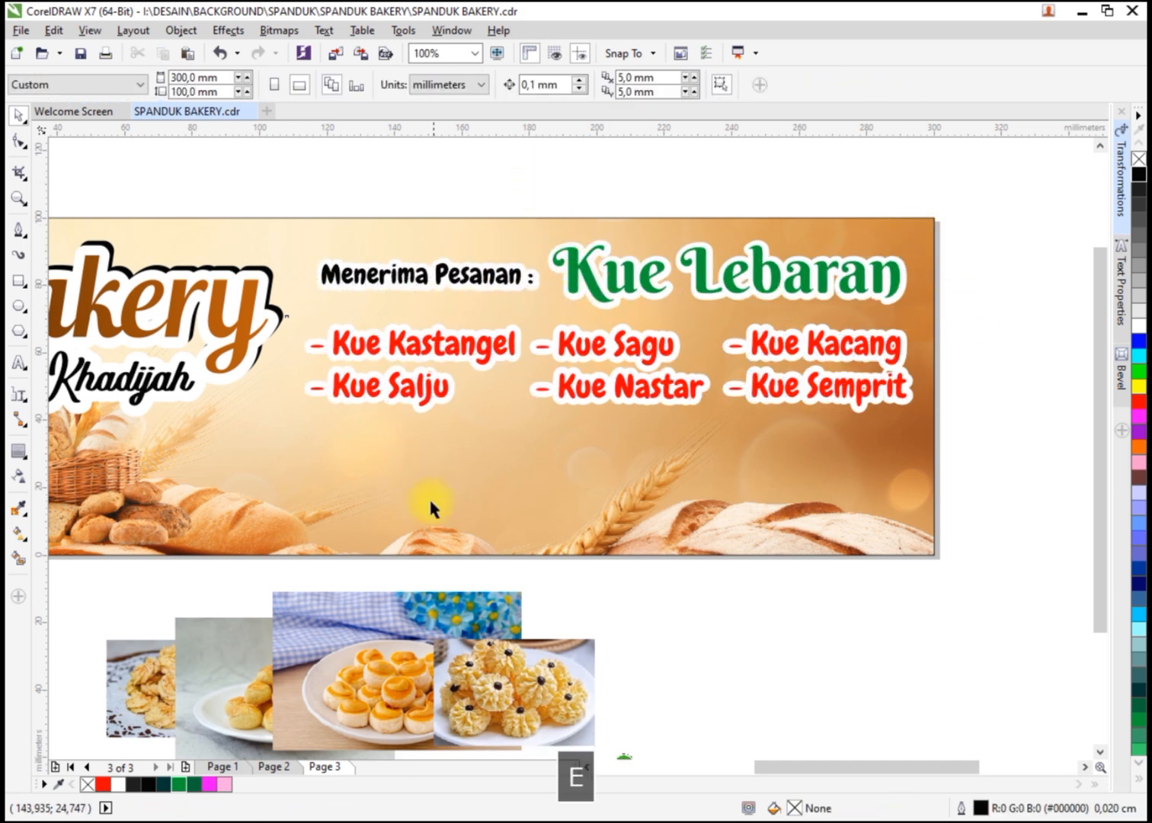
# Draw a rectangle about 29 by 25 mm under "Kue Salju" and round its corners to about 1.6 mm.
pyautogui.click(18, 282)
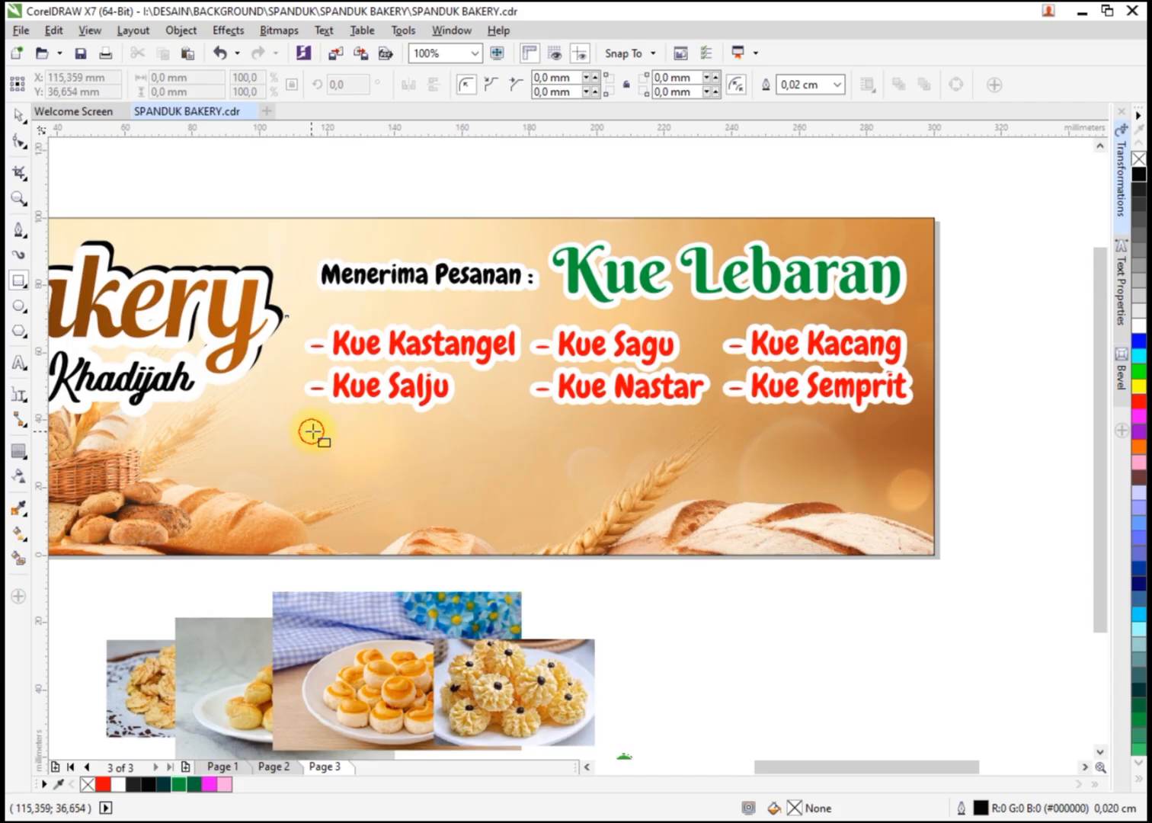
pyautogui.moveTo(312, 431); pyautogui.dragTo(387, 511)
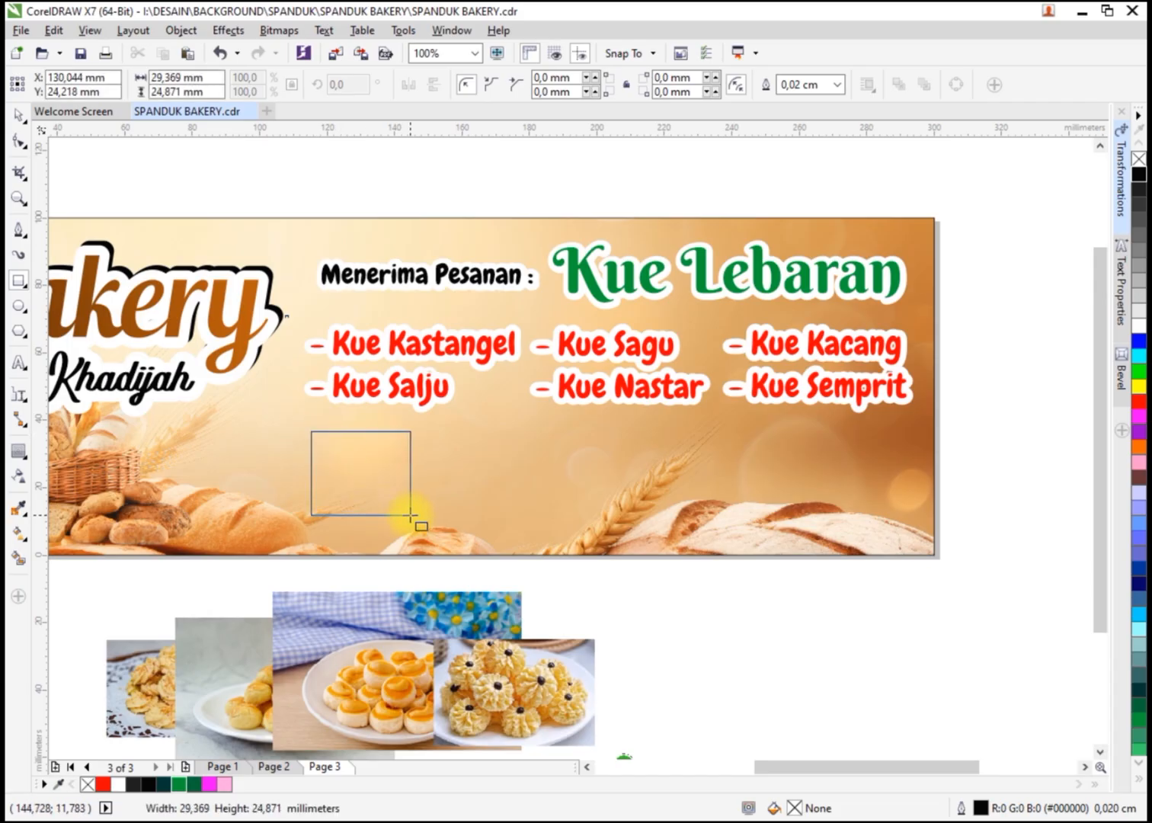
pyautogui.moveTo(409, 515); pyautogui.dragTo(409, 515)
pyautogui.press('space')
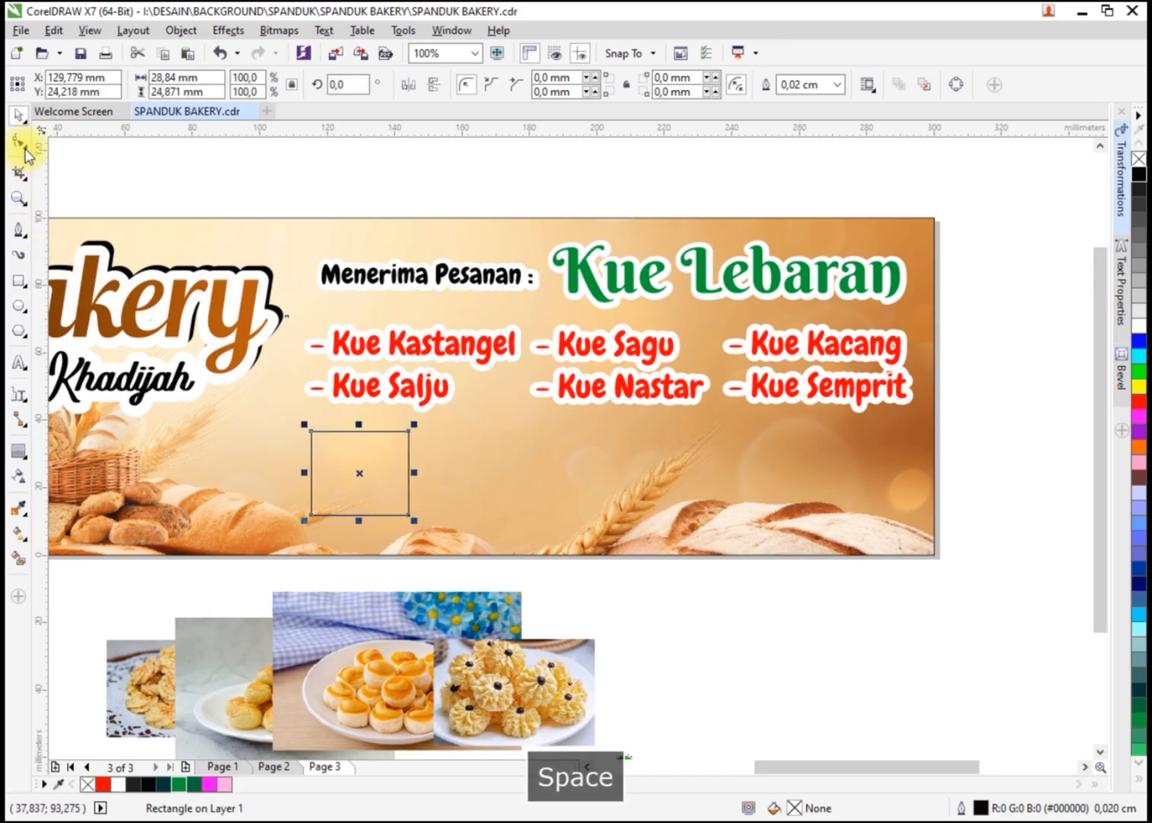
pyautogui.moveTo(311, 431); pyautogui.dragTo(317, 432)
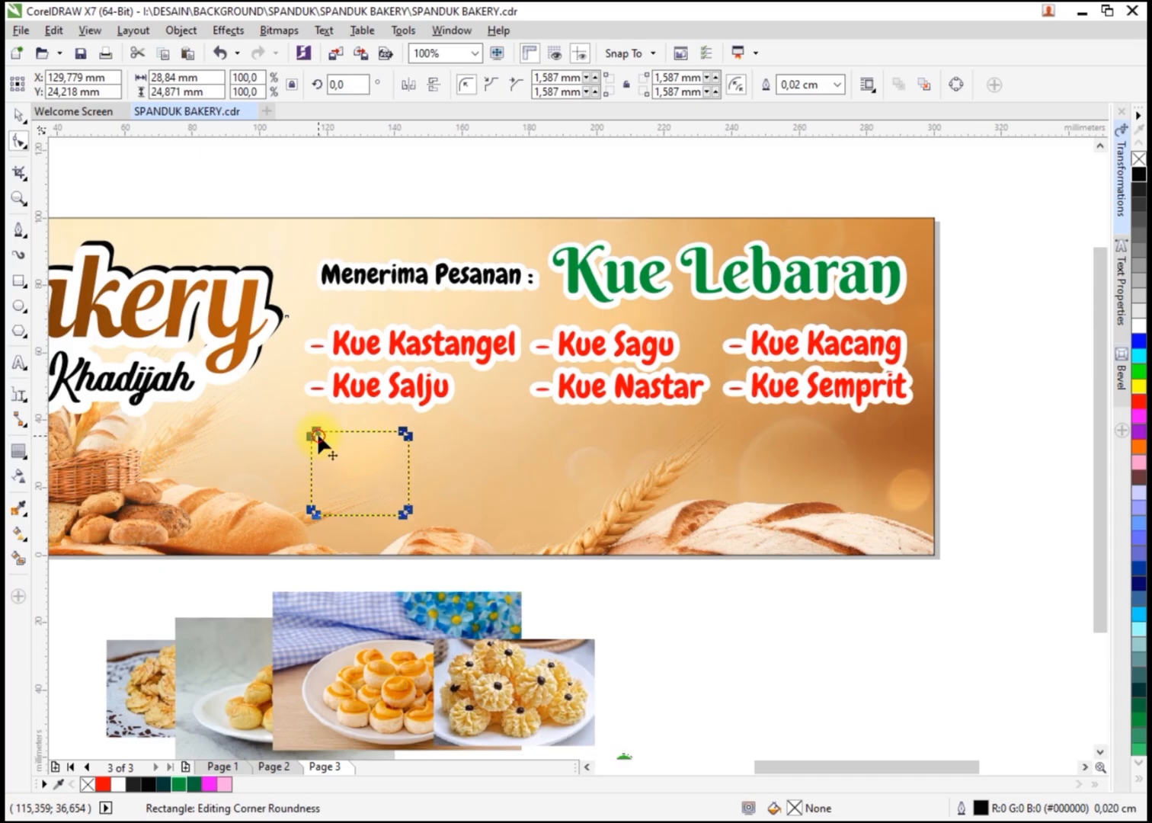
# Duplicate the rounded rectangle horizontally at equal spacing of about 32 mm to make a row of six.
pyautogui.press('space')
pyautogui.moveTo(381, 469); pyautogui.dragTo(485, 472)
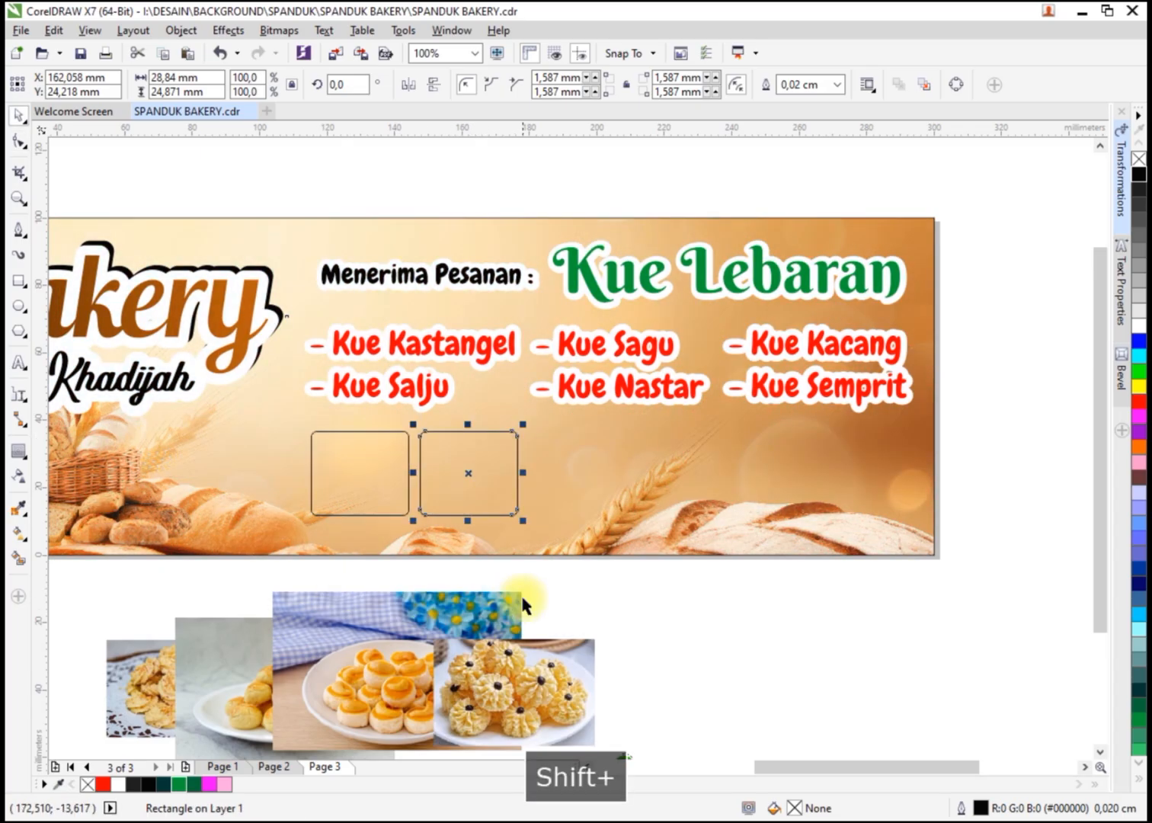
pyautogui.hotkey('ctrl', 'r')
pyautogui.hotkey('ctrl', 'r')
pyautogui.hotkey('ctrl', 'r')
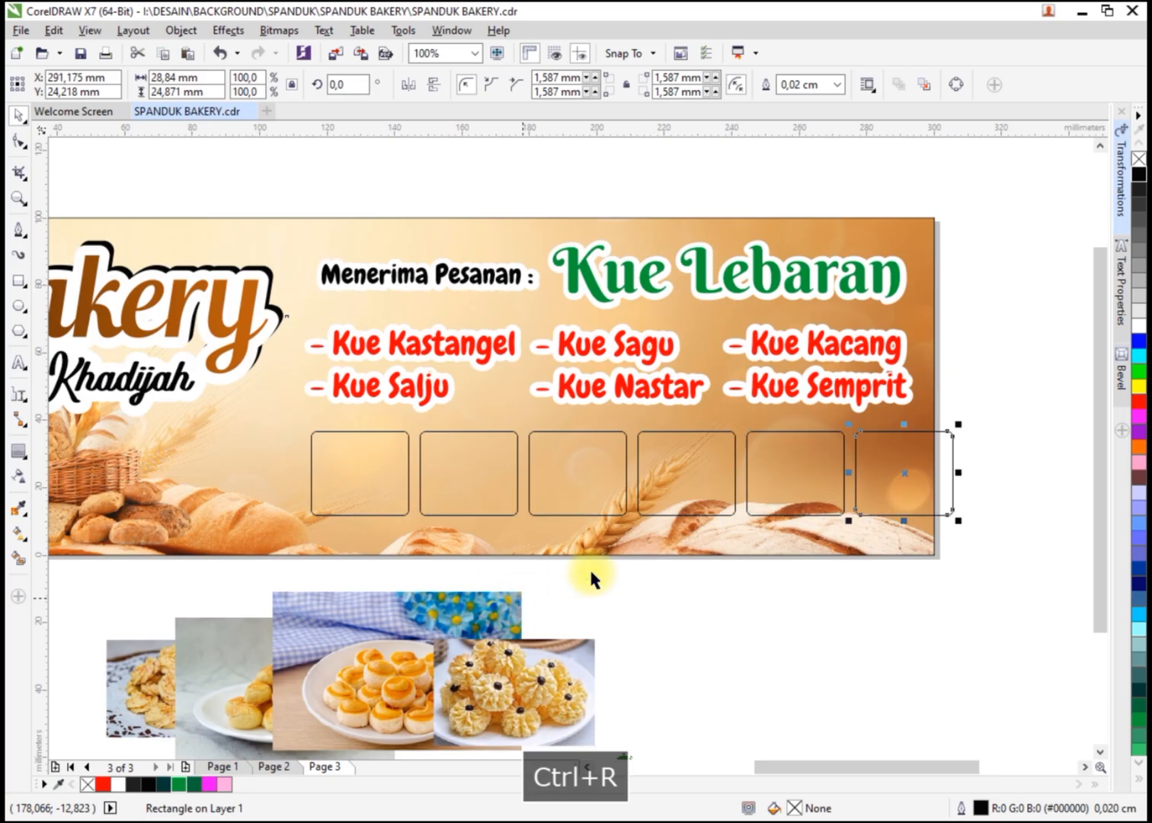
# Select all six rounded rectangles and narrow the row to about 179 mm wide so it fits inside the banner.
pyautogui.moveTo(707, 499); pyautogui.dragTo(295, 540)
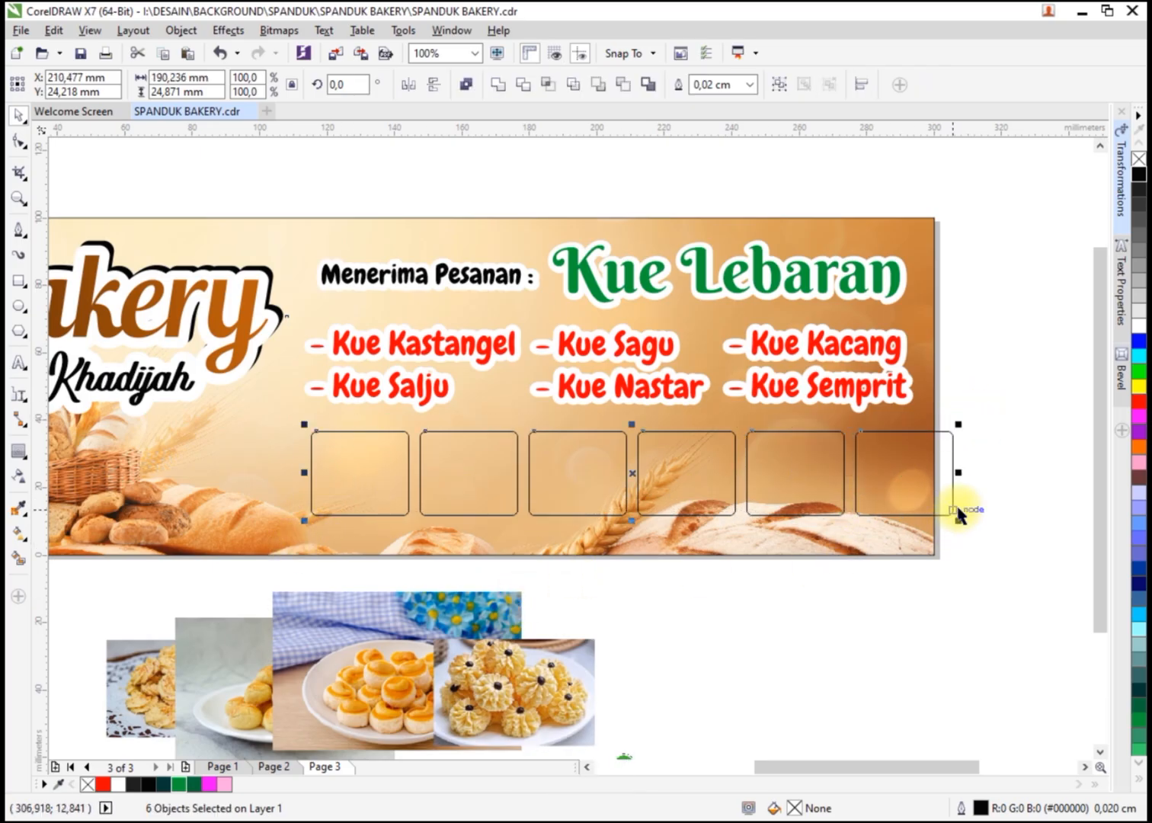
pyautogui.scroll(1, 956, 479)
pyautogui.moveTo(952, 454); pyautogui.dragTo(849, 347)
pyautogui.scroll(-1, 831, 385)
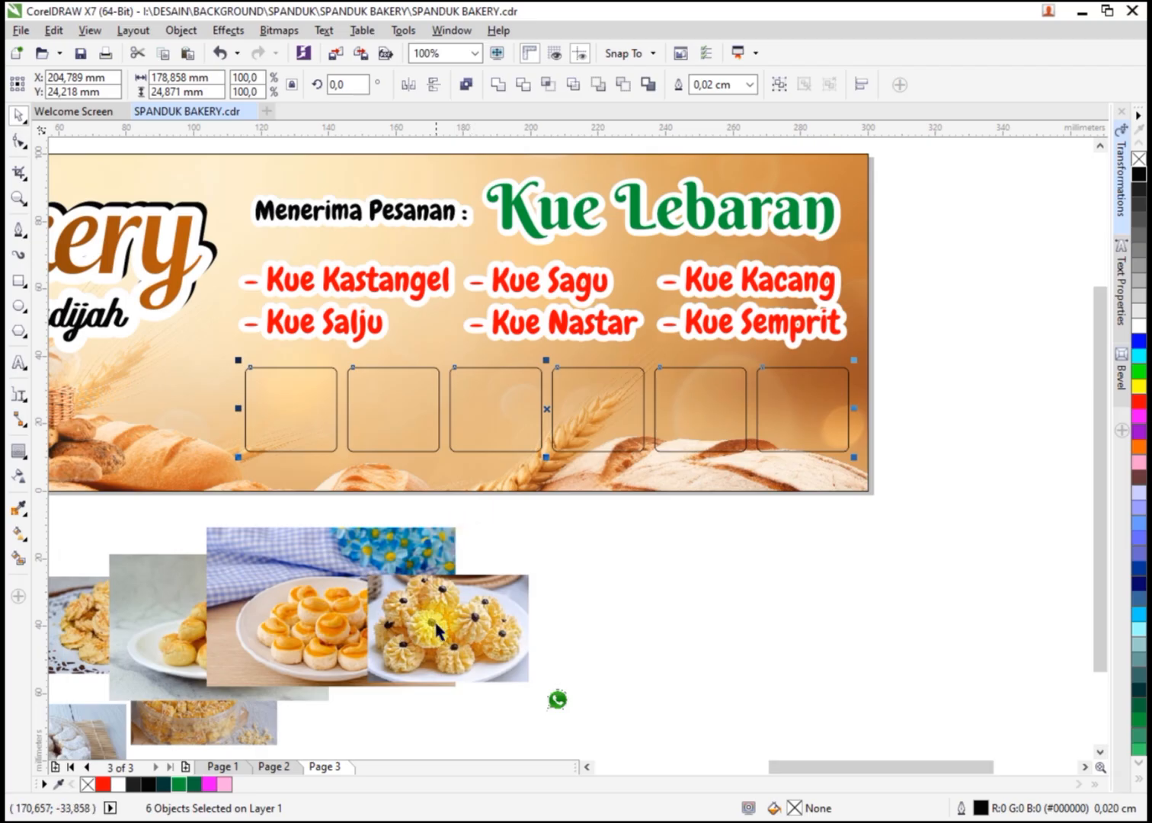
# Separate the overlapping photos by moving the flower-shaped cookies clear of the pile and the flat almond-topped cookies up to the banner's lower edge.
pyautogui.click(457, 632)
pyautogui.moveTo(457, 632); pyautogui.dragTo(588, 597)
pyautogui.scroll(-1, 588, 597)
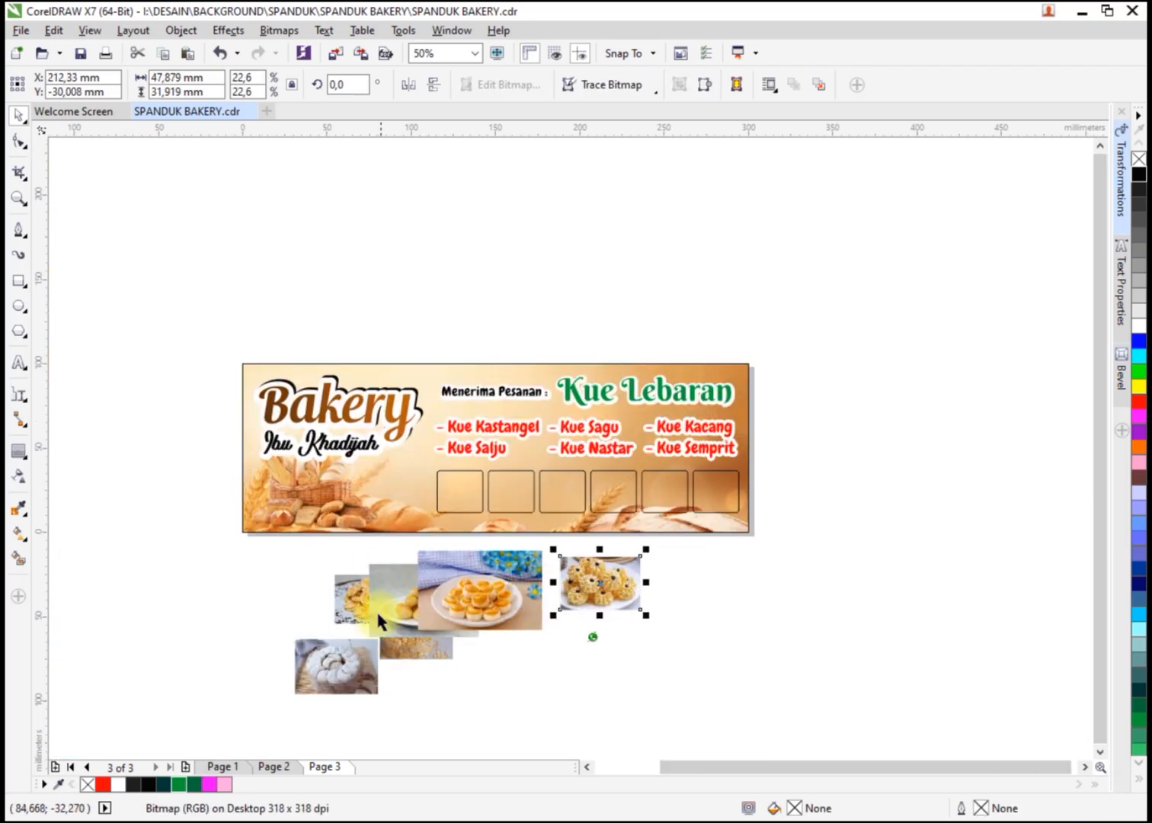
pyautogui.moveTo(364, 612); pyautogui.dragTo(412, 542)
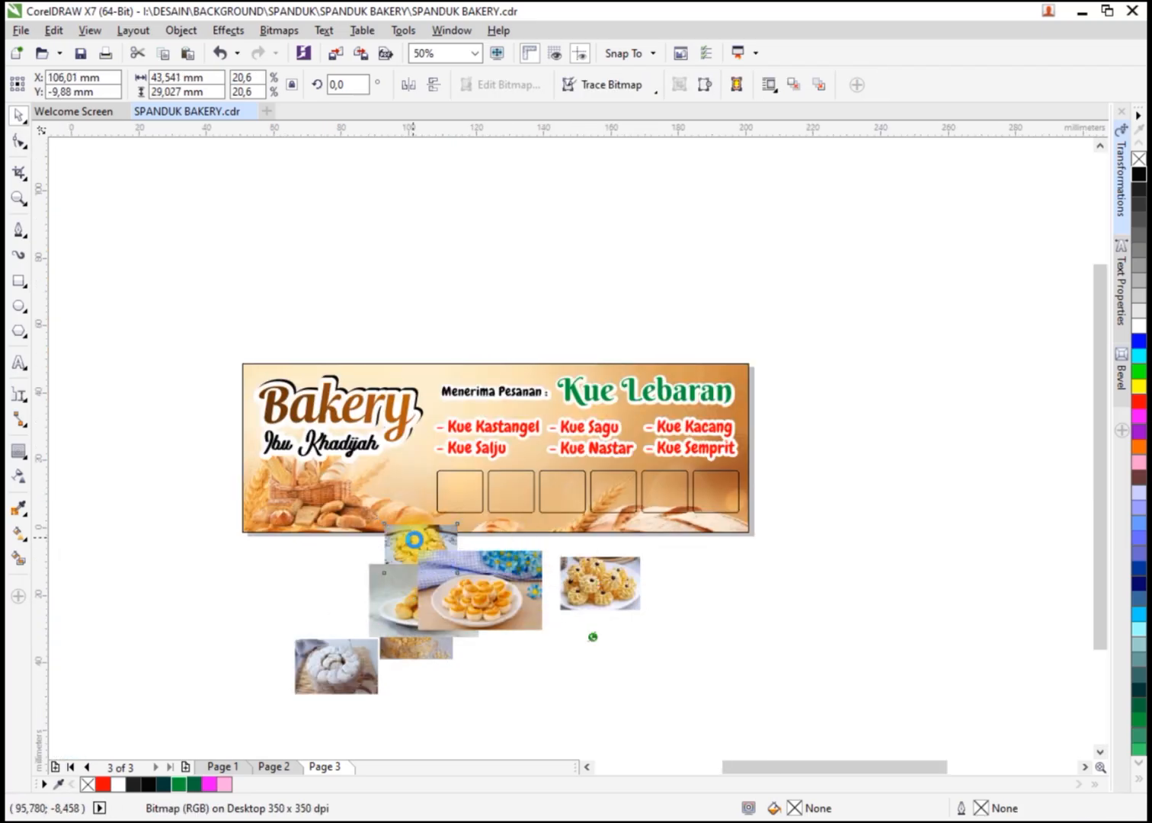
# PowerClip the flat almond-topped cookie photo into the first rounded frame and scale it to about 42.7 mm wide inside.
pyautogui.scroll(1, 412, 542)
pyautogui.rightClick(409, 540)
pyautogui.click(496, 41)
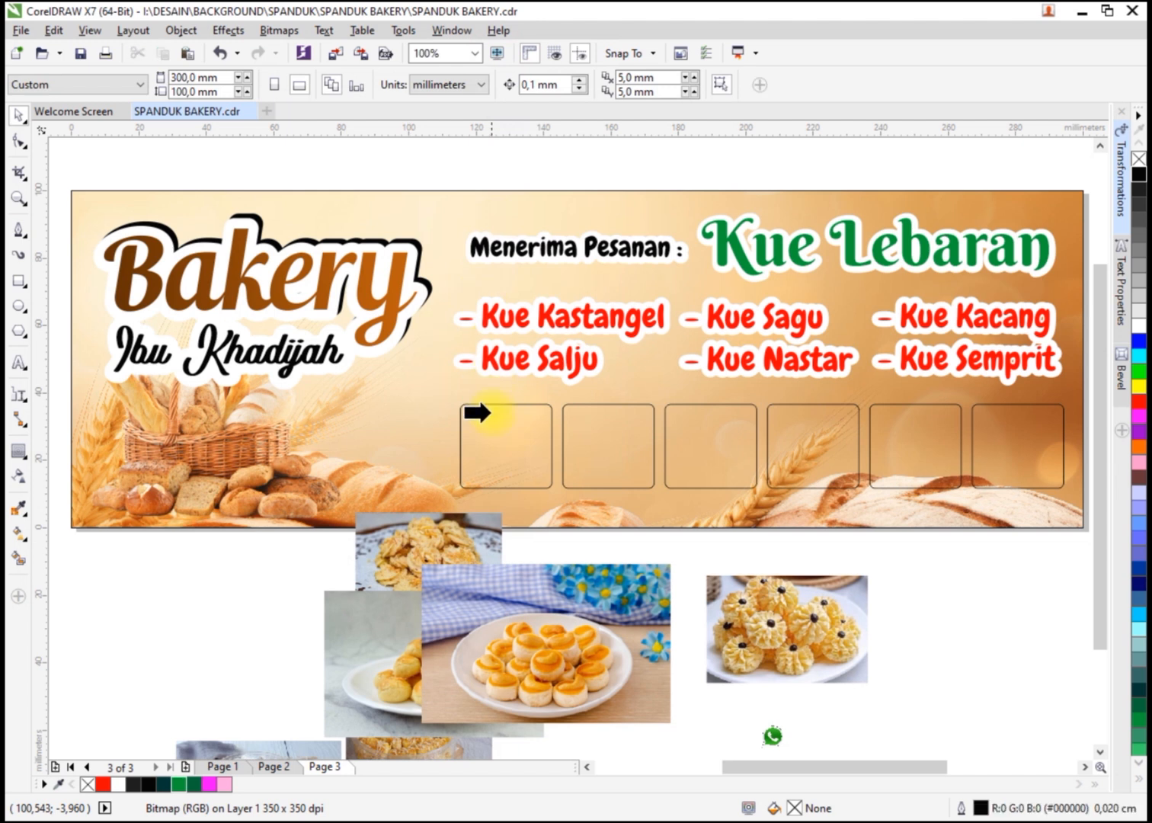
pyautogui.click(495, 438)
pyautogui.click(485, 512)
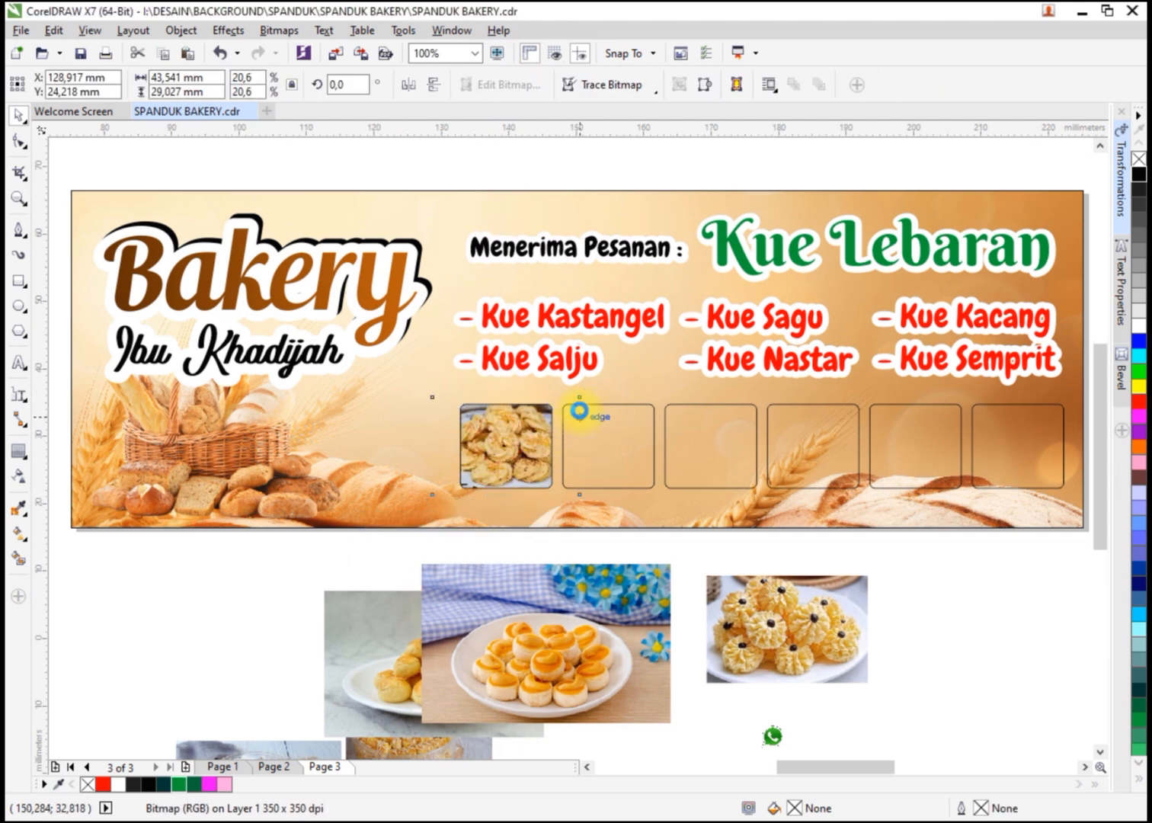
pyautogui.scroll(1, 582, 383)
pyautogui.moveTo(583, 382)
pyautogui.mouseDown()
pyautogui.moveTo(583, 365)
pyautogui.moveTo(579, 374)
pyautogui.mouseUp()
pyautogui.scroll(-1, 457, 385)
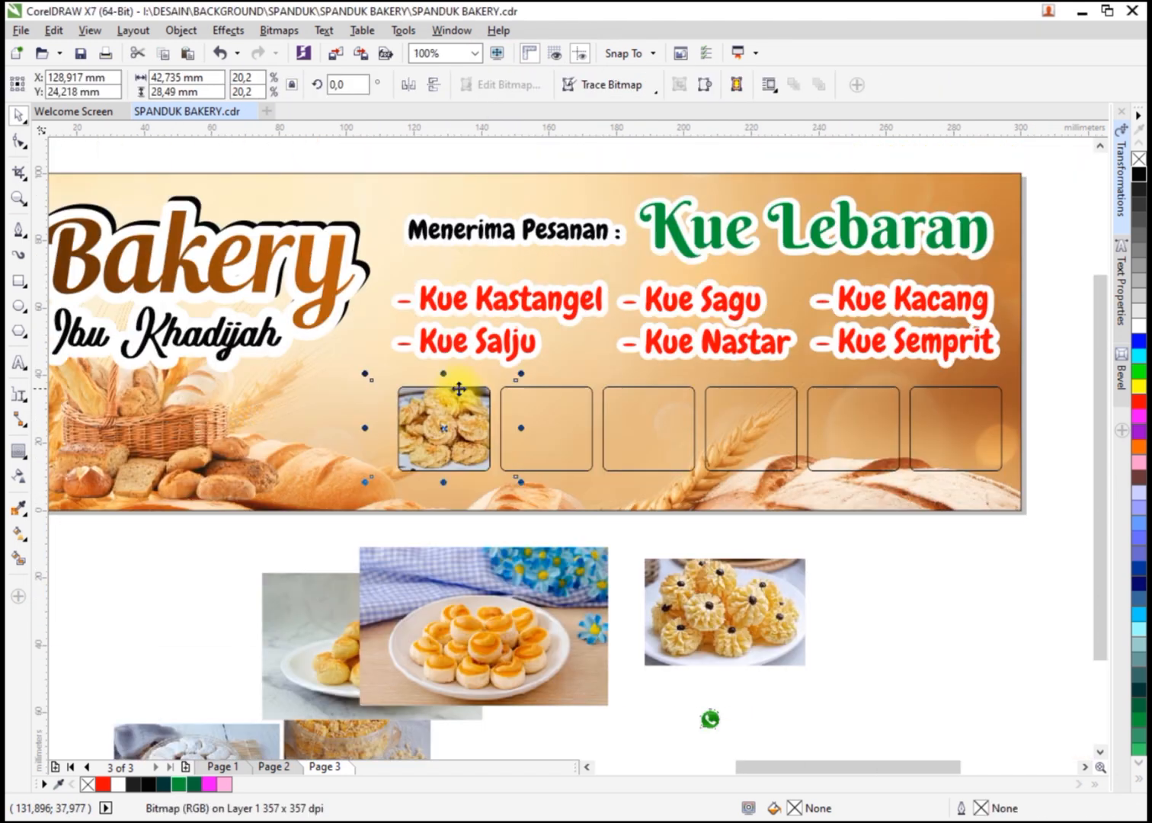
# PowerClip the photo of stacked round golden cookies into the second rounded frame.
pyautogui.rightClick(334, 589)
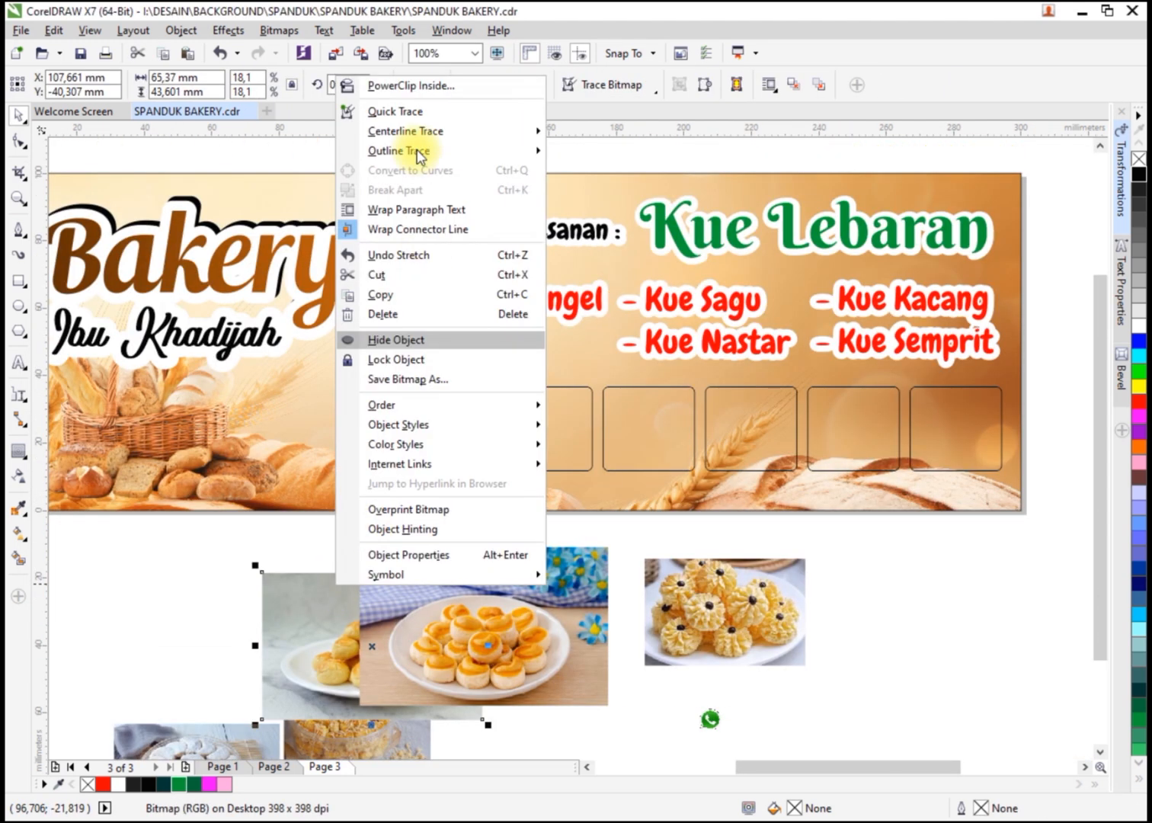
pyautogui.click(411, 82)
pyautogui.click(525, 457)
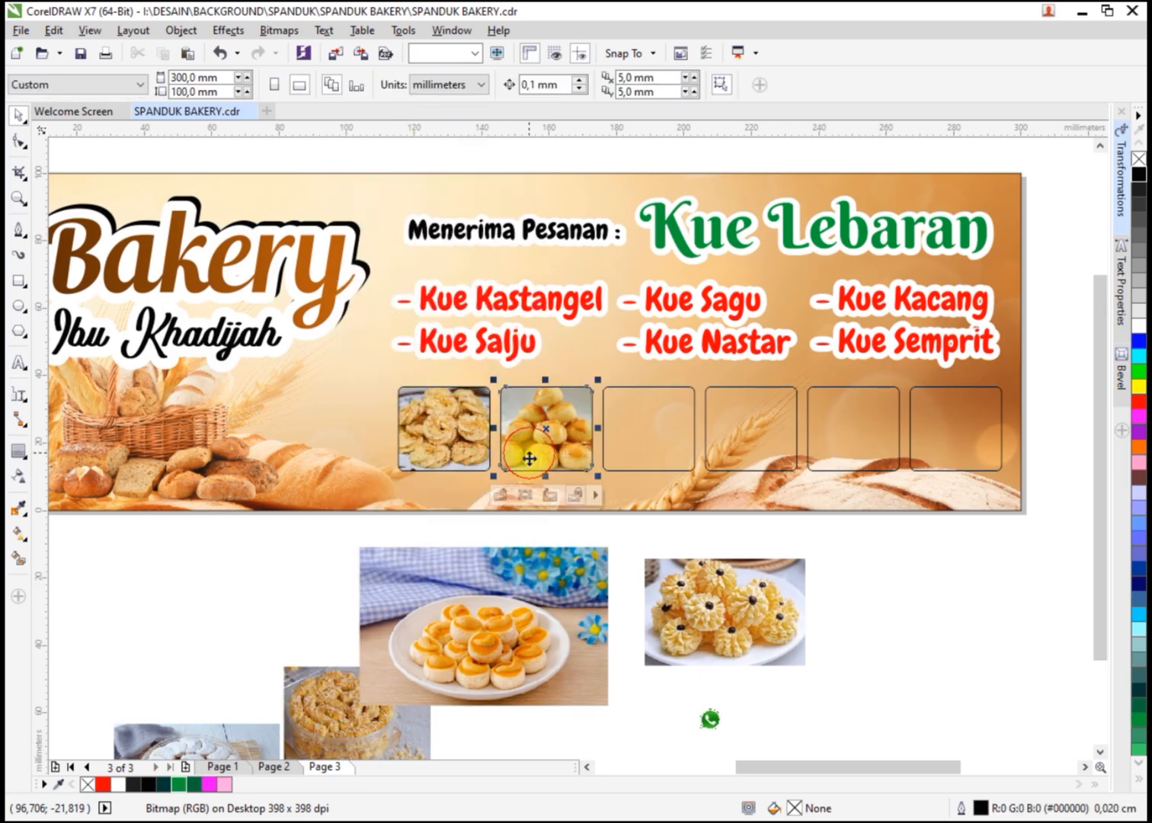
# PowerClip the glazed cookie photo with the blue flowers into the third frame and shift it upward inside the frame.
pyautogui.click(505, 562)
pyautogui.rightClick(461, 602)
pyautogui.click(537, 82)
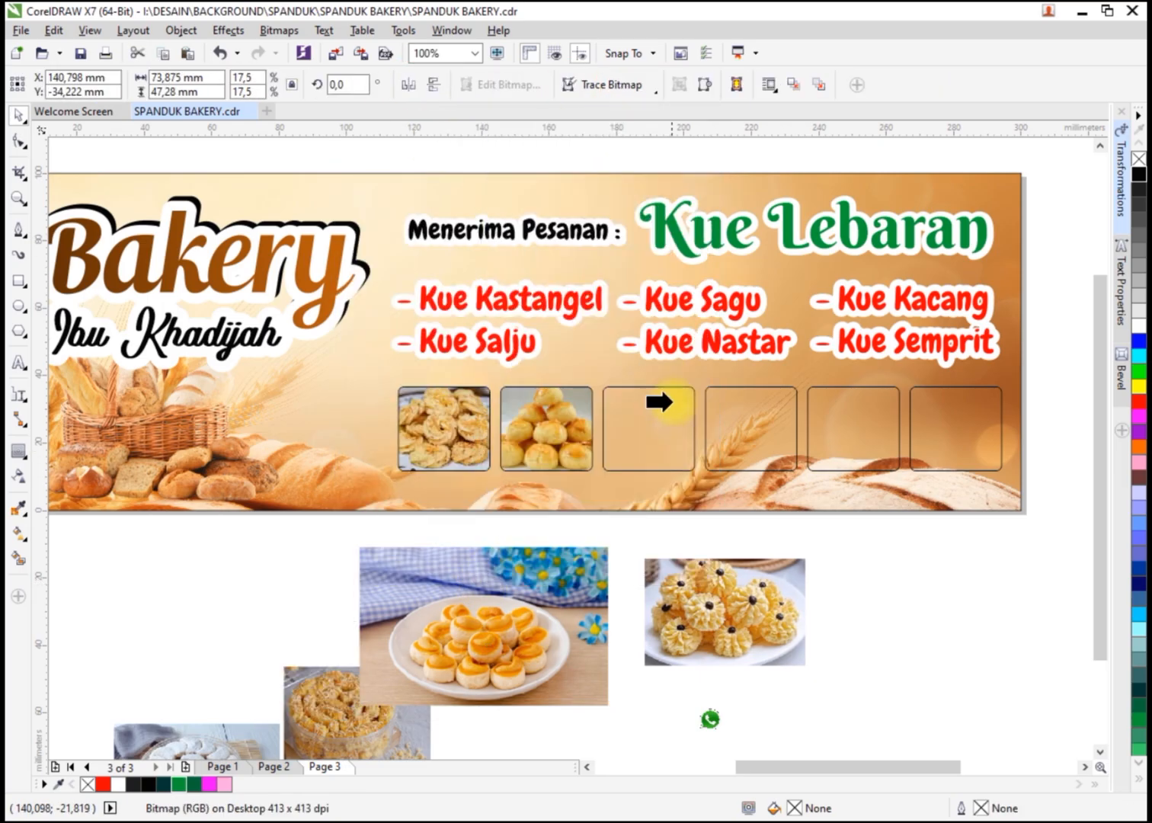
pyautogui.click(669, 402)
pyautogui.scroll(1, 673, 431)
pyautogui.moveTo(664, 439); pyautogui.dragTo(663, 394)
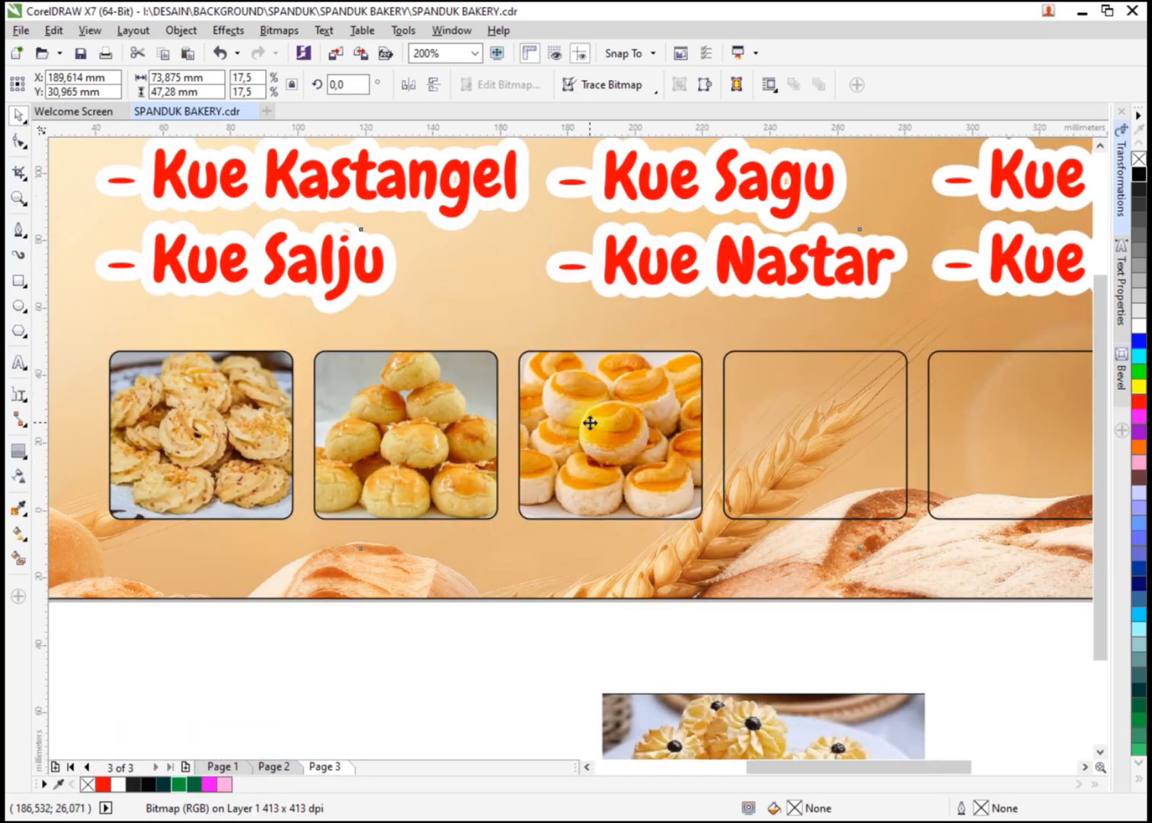
# PowerClip the flower-shaped cookie photo into the fourth frame and scale it to about 42.9 mm wide inside.
pyautogui.scroll(-1, 589, 422)
pyautogui.click(673, 572)
pyautogui.rightClick(679, 591)
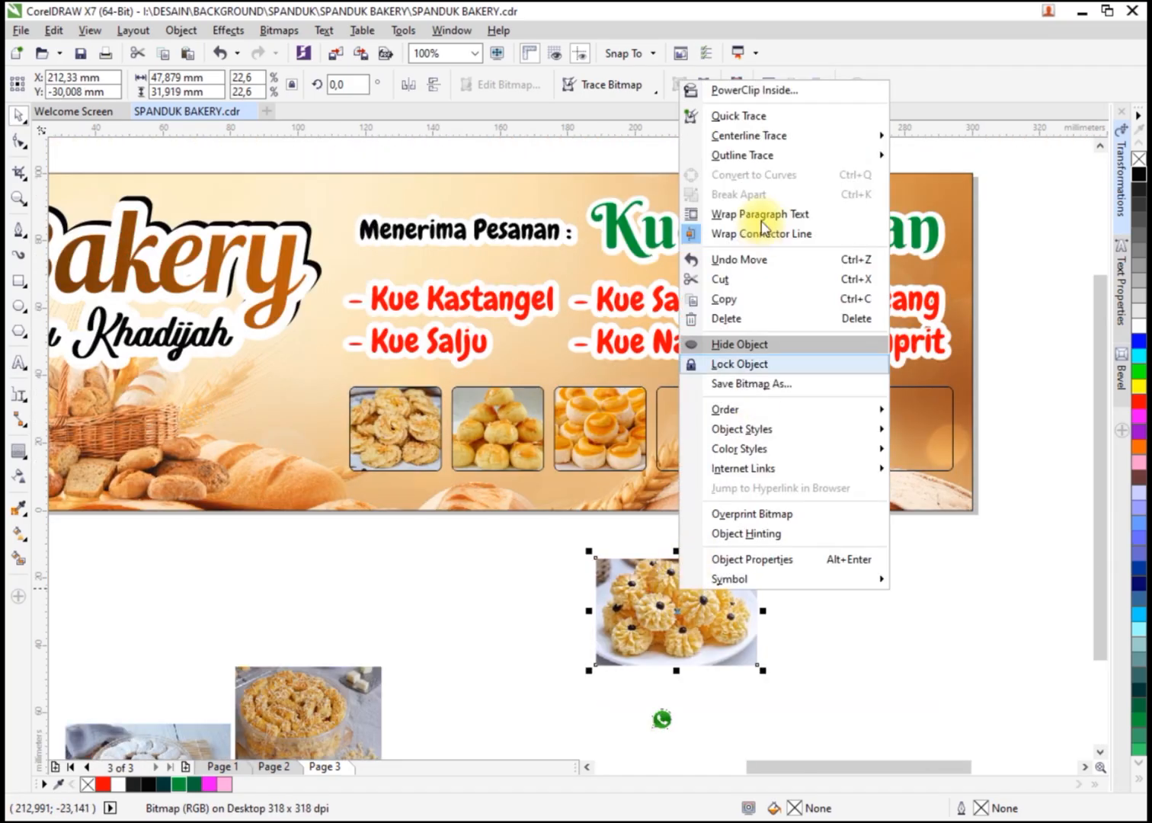
pyautogui.click(735, 90)
pyautogui.click(689, 408)
pyautogui.click(679, 495)
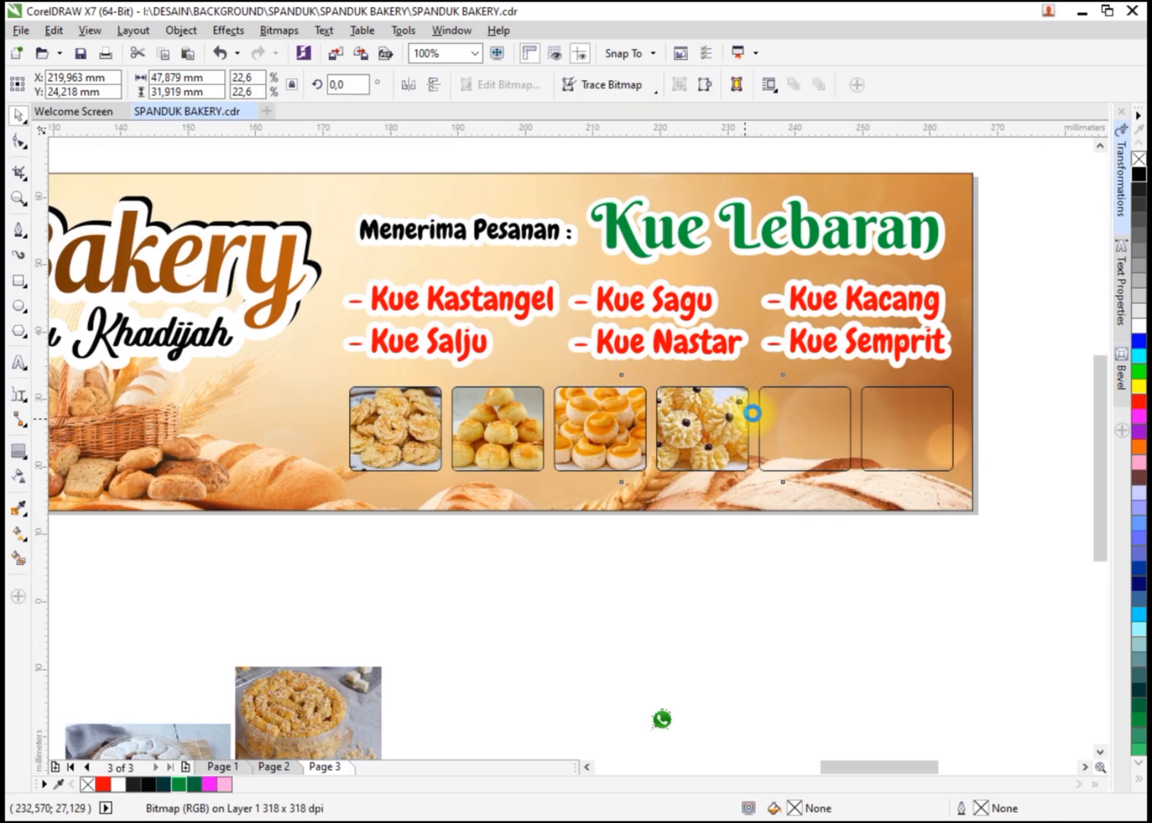
pyautogui.scroll(1, 745, 420)
pyautogui.moveTo(824, 328)
pyautogui.mouseDown()
pyautogui.moveTo(812, 314)
pyautogui.moveTo(809, 335)
pyautogui.mouseUp()
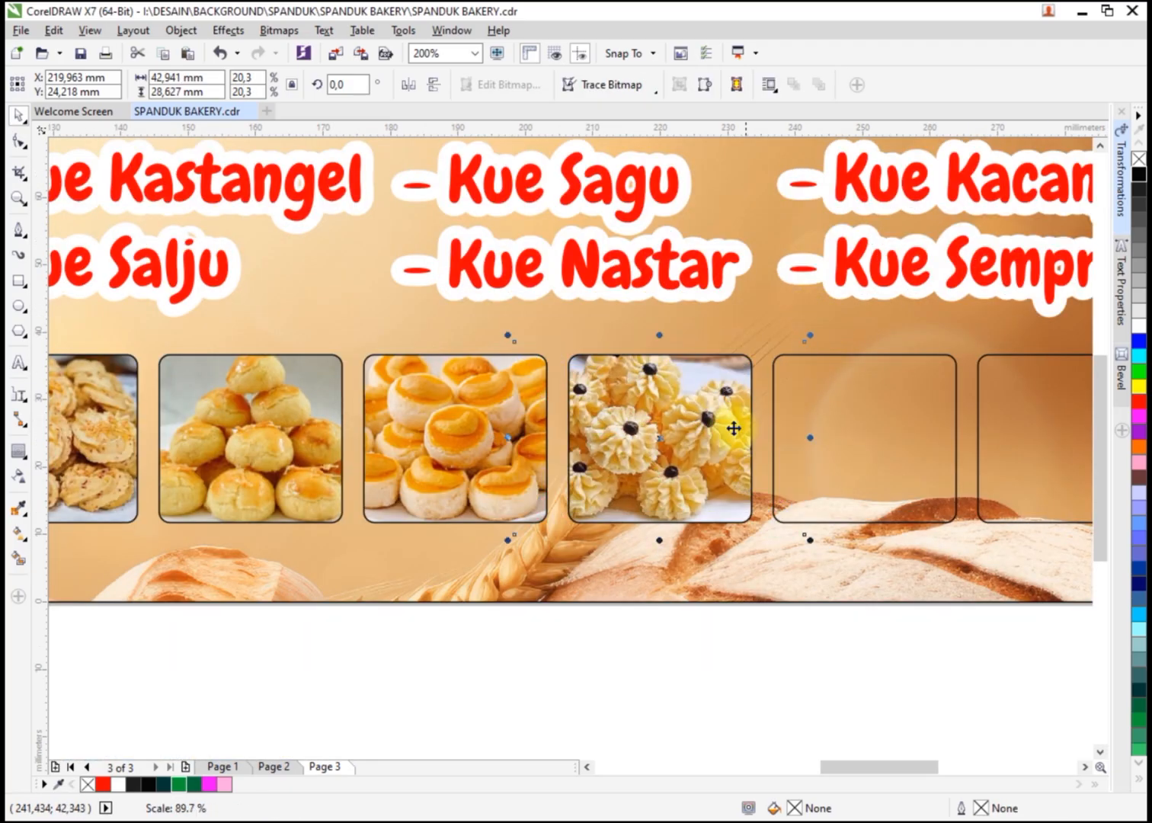
# Move the two remaining cookie photos next to each other below the empty frames of the banner.
pyautogui.scroll(-2, 610, 426)
pyautogui.click(401, 588)
pyautogui.moveTo(401, 592); pyautogui.dragTo(588, 522)
pyautogui.moveTo(351, 620); pyautogui.dragTo(738, 503)
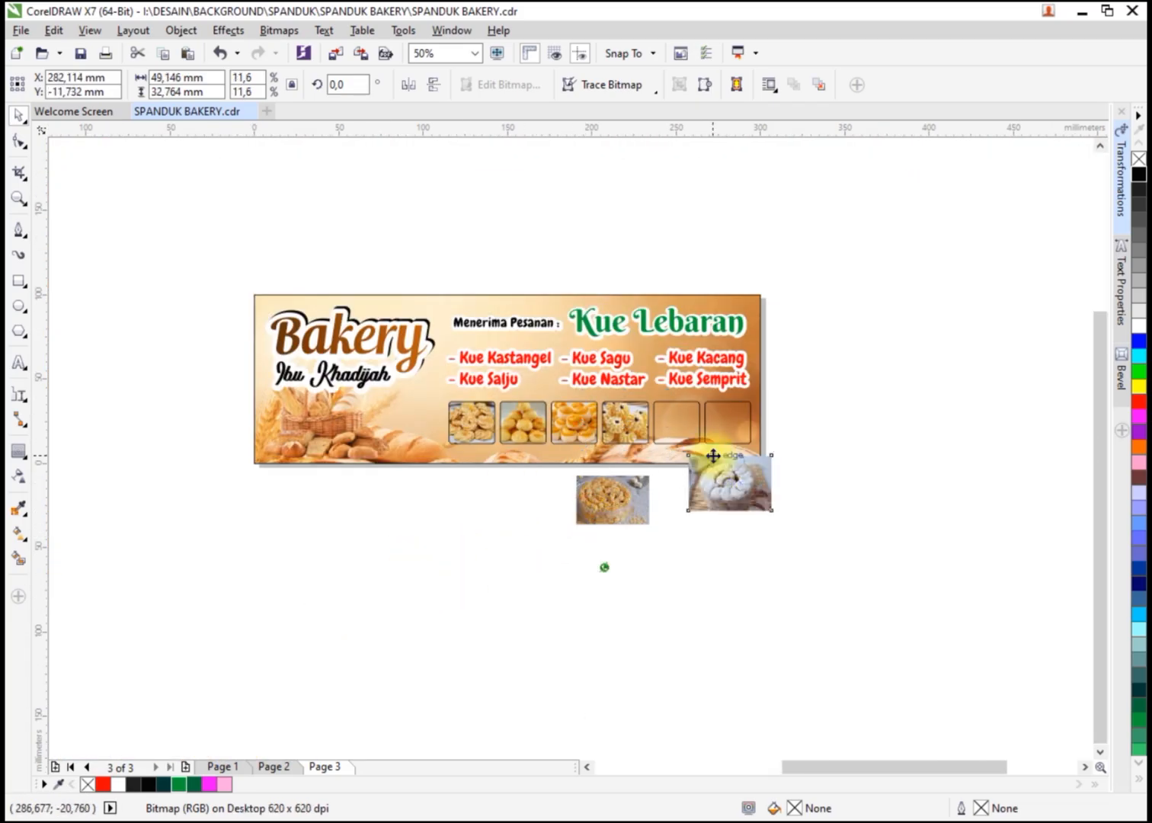
# PowerClip the white sugared crescent cookie photo into the fifth frame and shift it downward inside the frame.
pyautogui.scroll(2, 716, 459)
pyautogui.rightClick(714, 524)
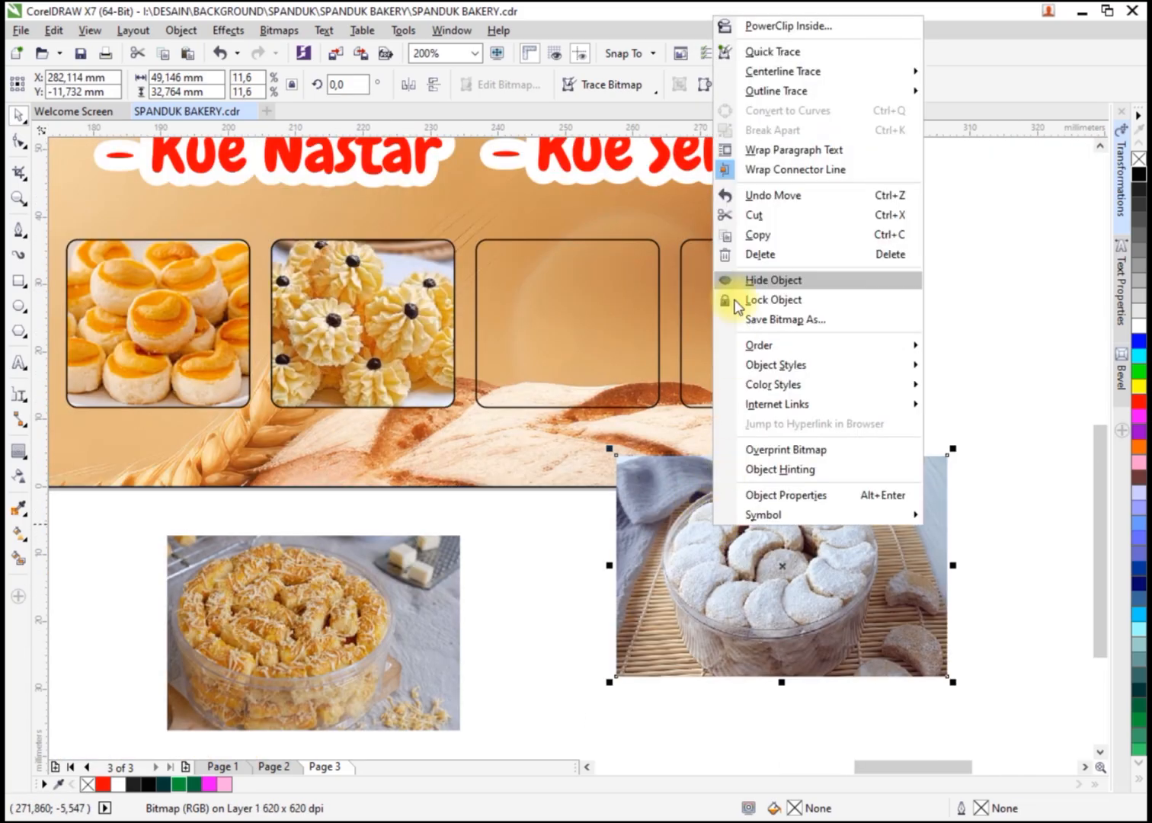
pyautogui.click(736, 48)
pyautogui.click(532, 340)
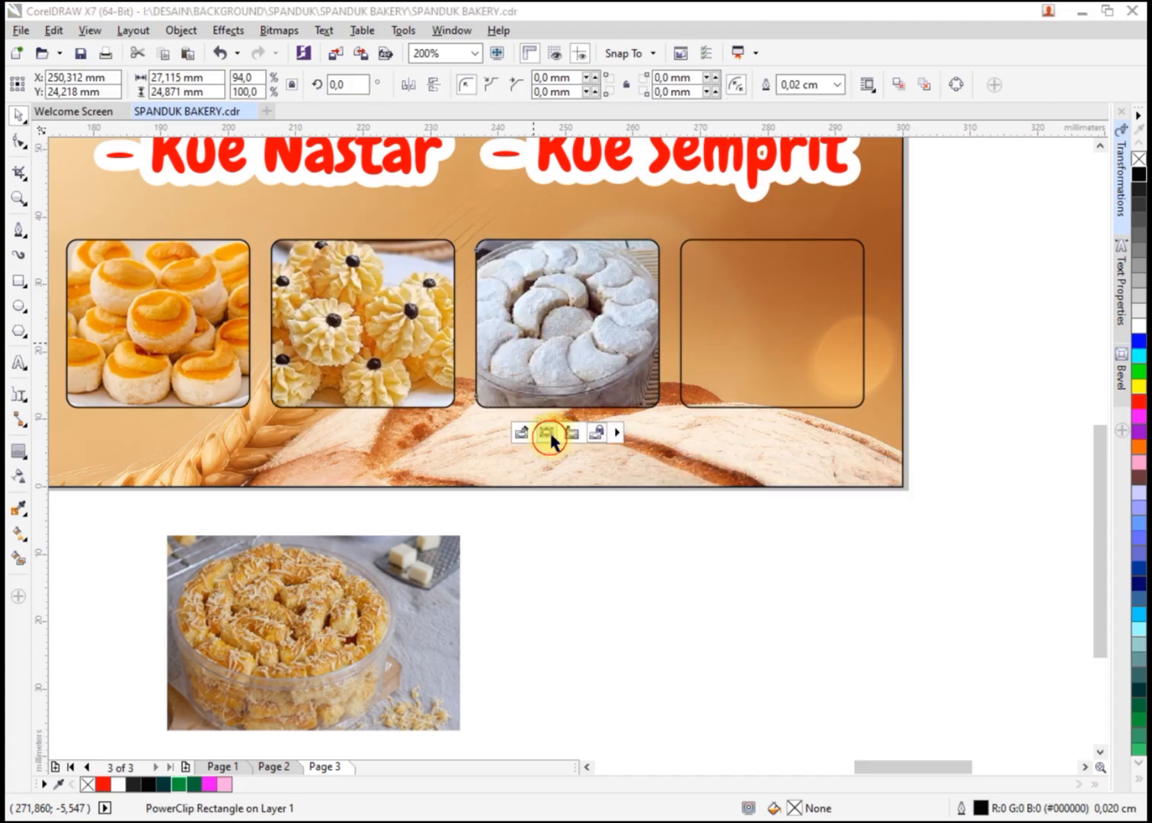
pyautogui.click(547, 432)
pyautogui.moveTo(617, 317); pyautogui.dragTo(589, 404)
# PowerClip the cheese-topped cookie photo into the sixth frame and scale it down slightly inside the frame.
pyautogui.click(381, 595)
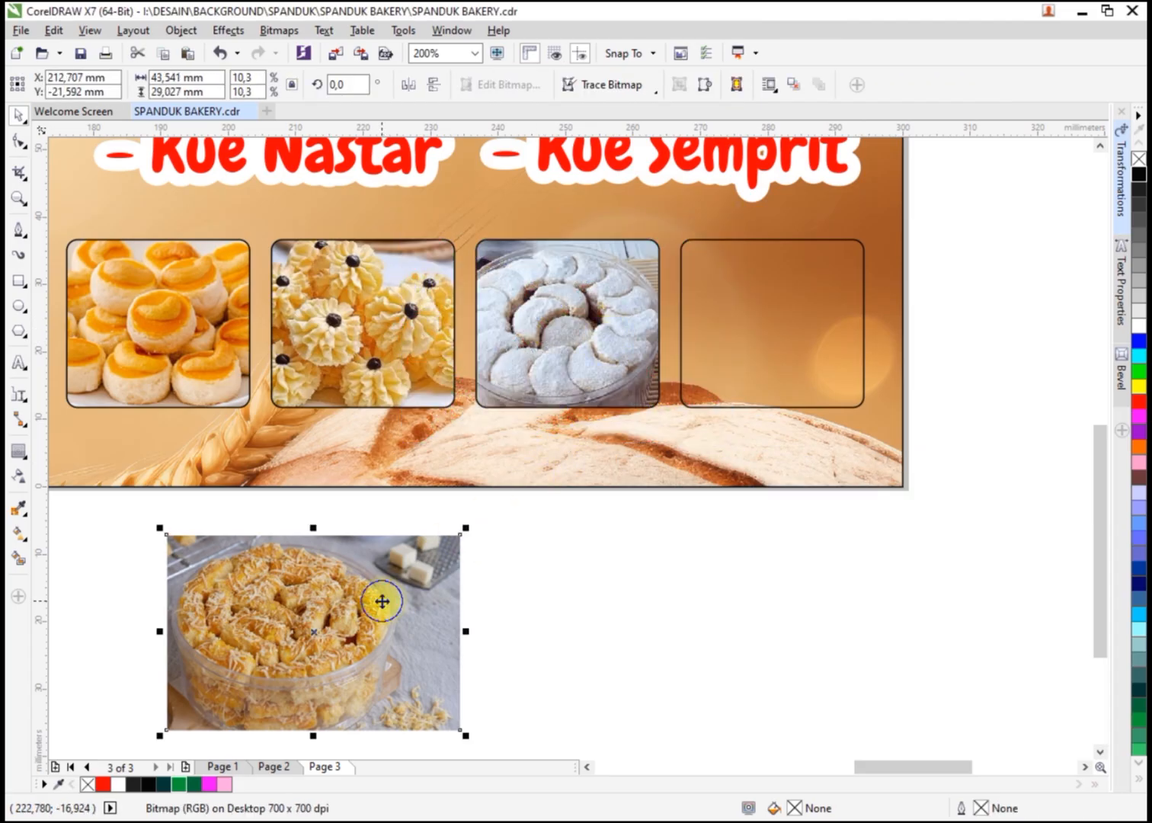
pyautogui.rightClick(380, 596)
pyautogui.click(453, 108)
pyautogui.click(733, 319)
pyautogui.click(750, 426)
pyautogui.moveTo(822, 309); pyautogui.dragTo(812, 316)
pyautogui.scroll(-1, 812, 316)
pyautogui.click(851, 448)
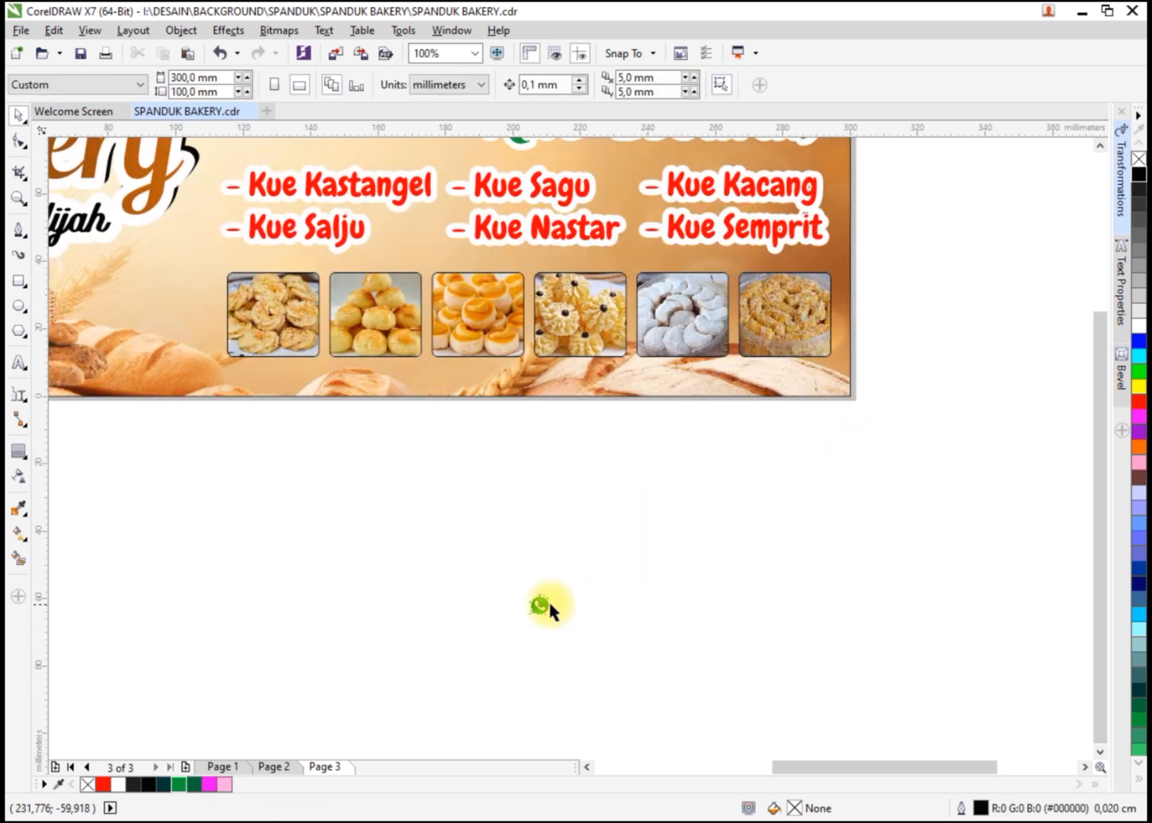
# Select all six picture frames and colour their outlines white.
pyautogui.scroll(-1, 589, 472)
pyautogui.scroll(1, 543, 370)
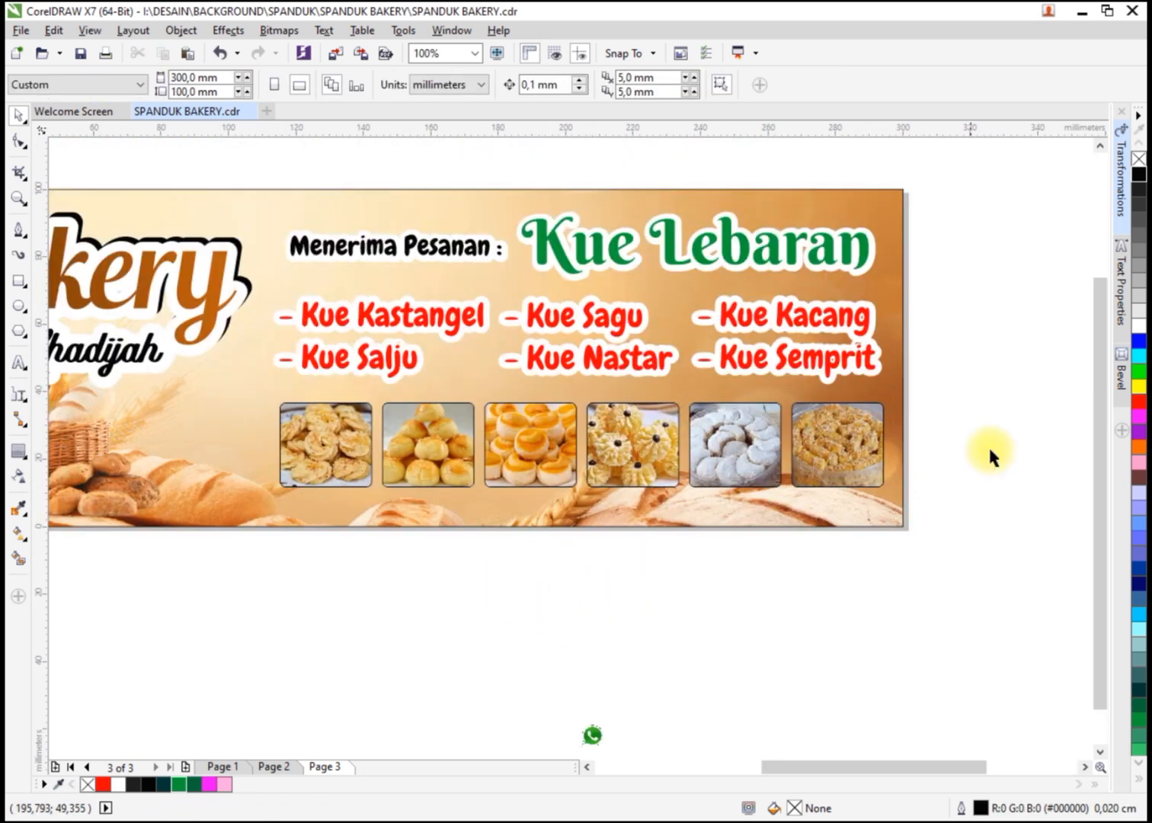
pyautogui.moveTo(259, 520); pyautogui.dragTo(259, 520)
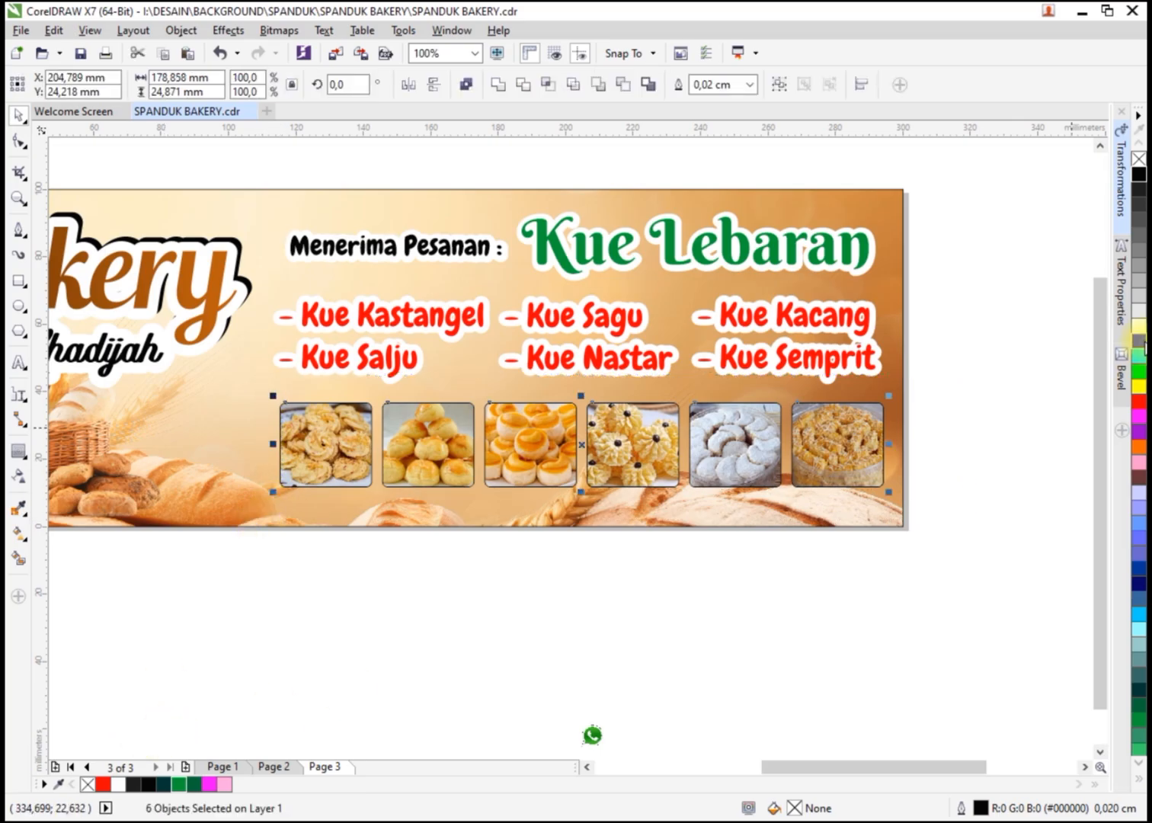
pyautogui.scroll(1, 849, 425)
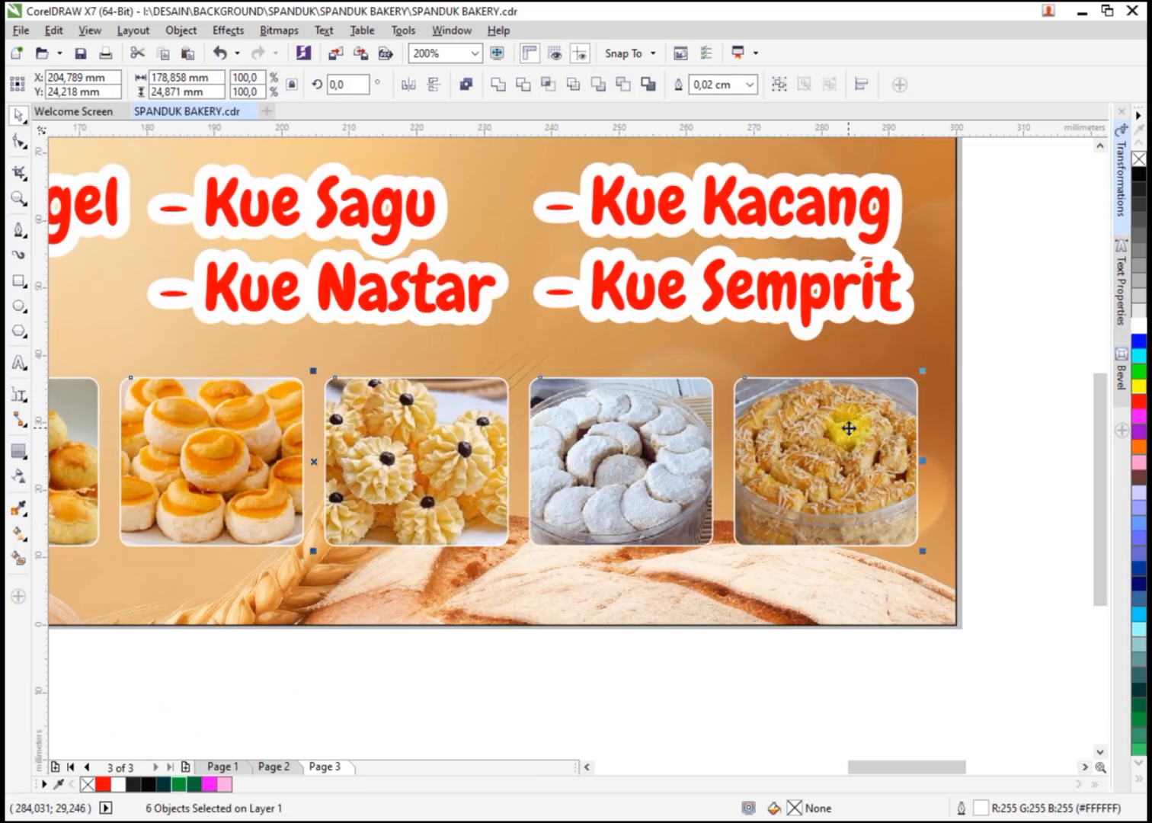
# Set the six frames' outline to 0.4 cm with round corners and line caps, placed behind the fill and scaling with the object.
pyautogui.press('F12')
pyautogui.click(461, 302)
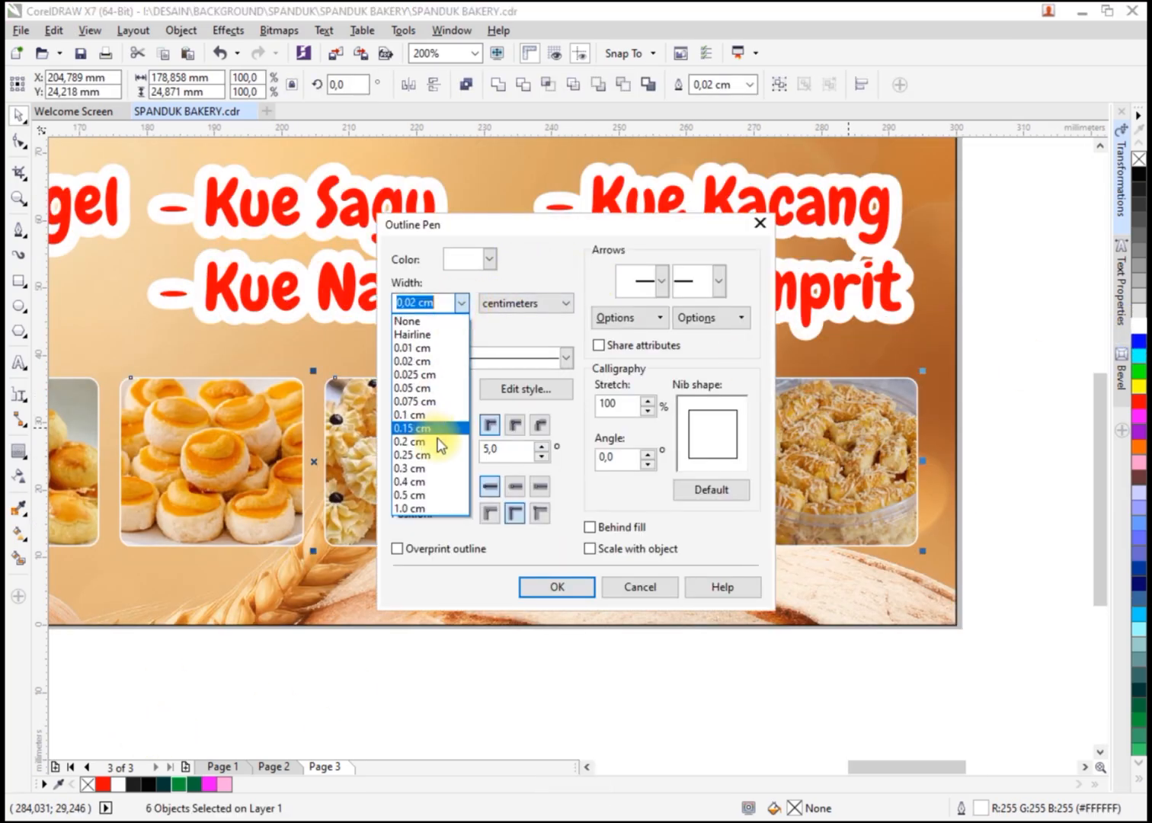
pyautogui.click(445, 480)
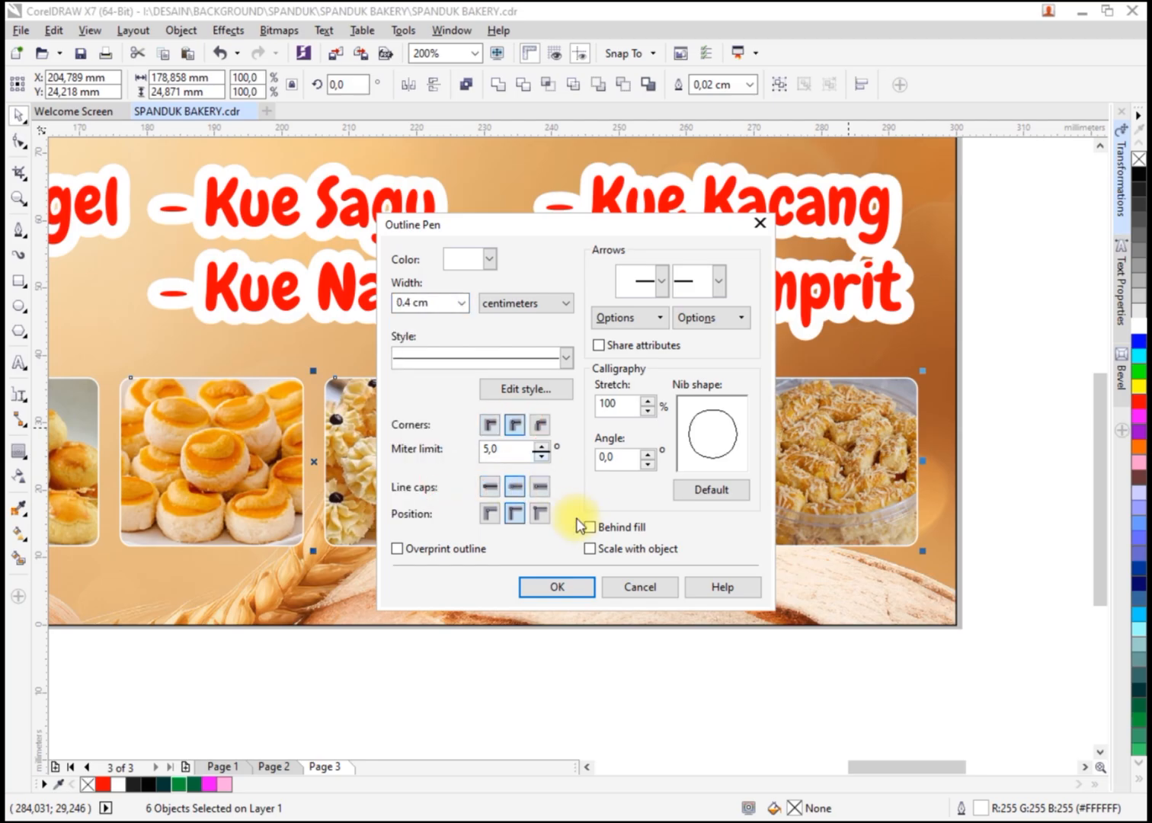
pyautogui.click(579, 588)
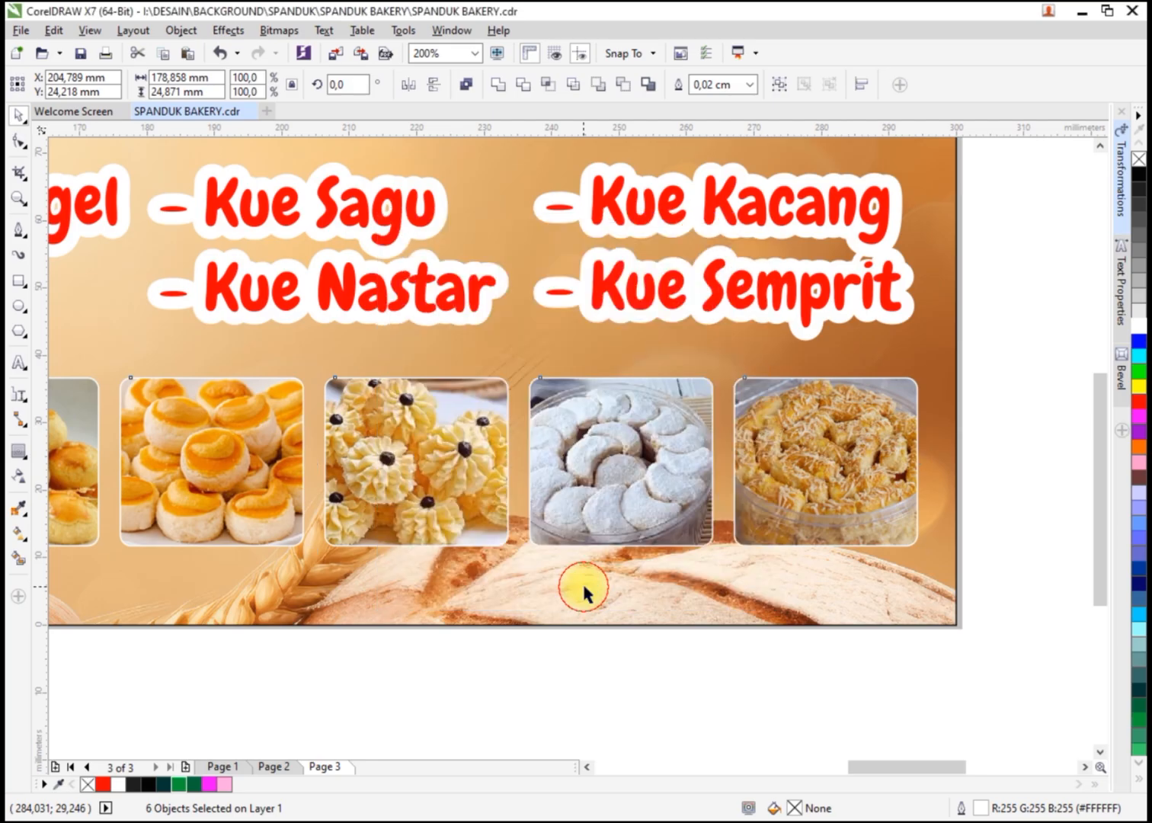
# Reduce the white outline width of the six picture frames.
pyautogui.press('F12')
pyautogui.click(409, 303)
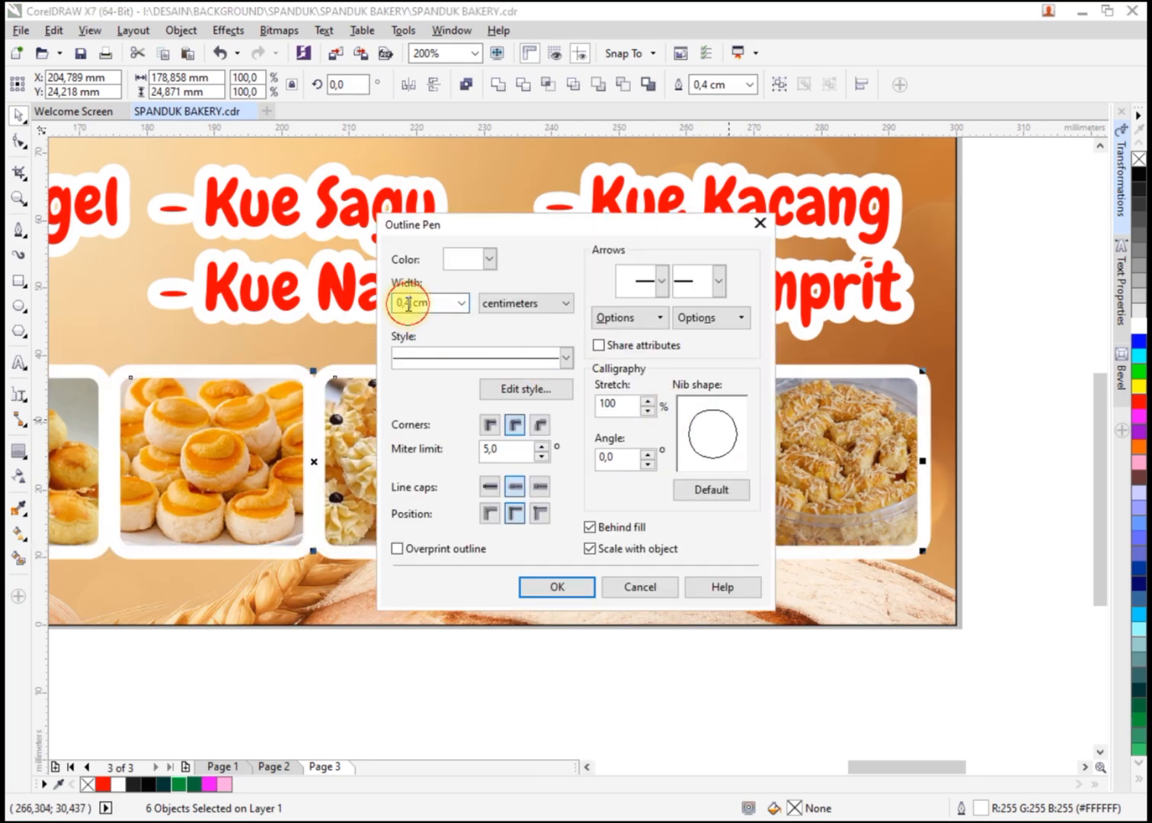
pyautogui.press('Return')
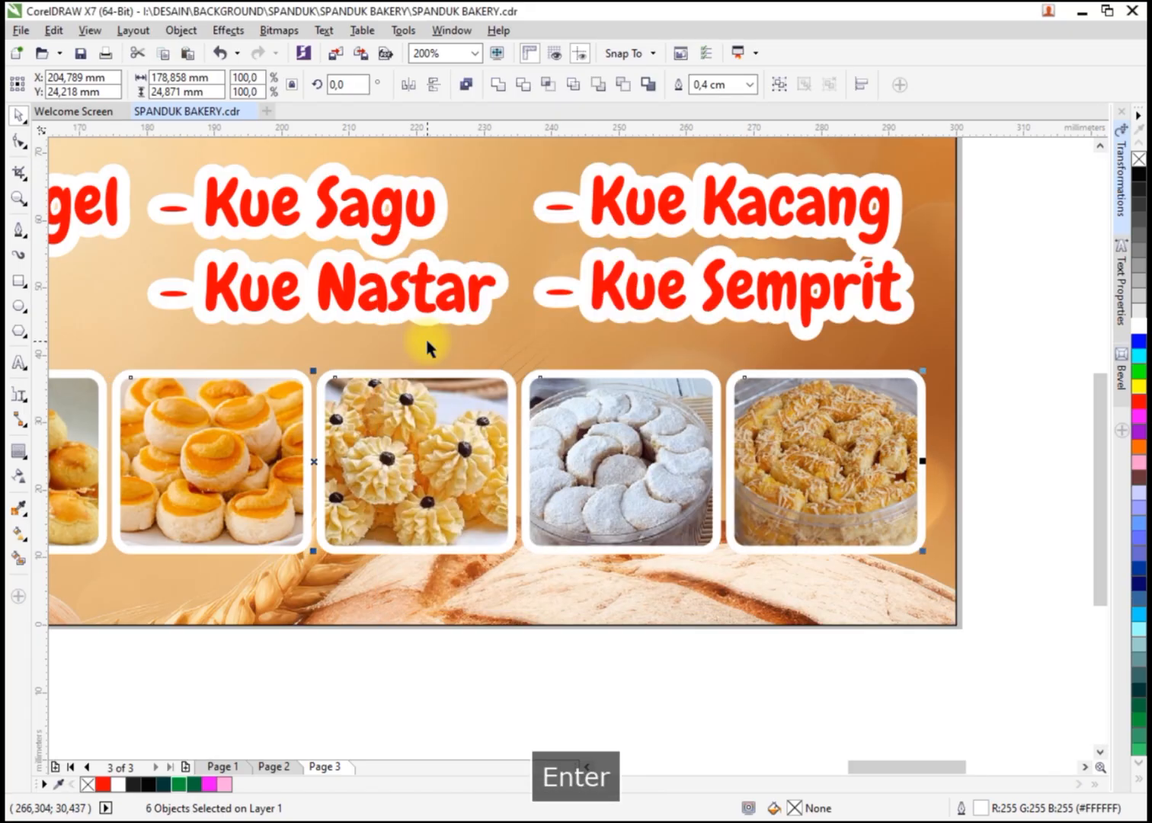
# Move the row of six framed cookie pictures up slightly, to a Y position of about 26.6 mm.
pyautogui.scroll(-4, 655, 332)
pyautogui.click(804, 365)
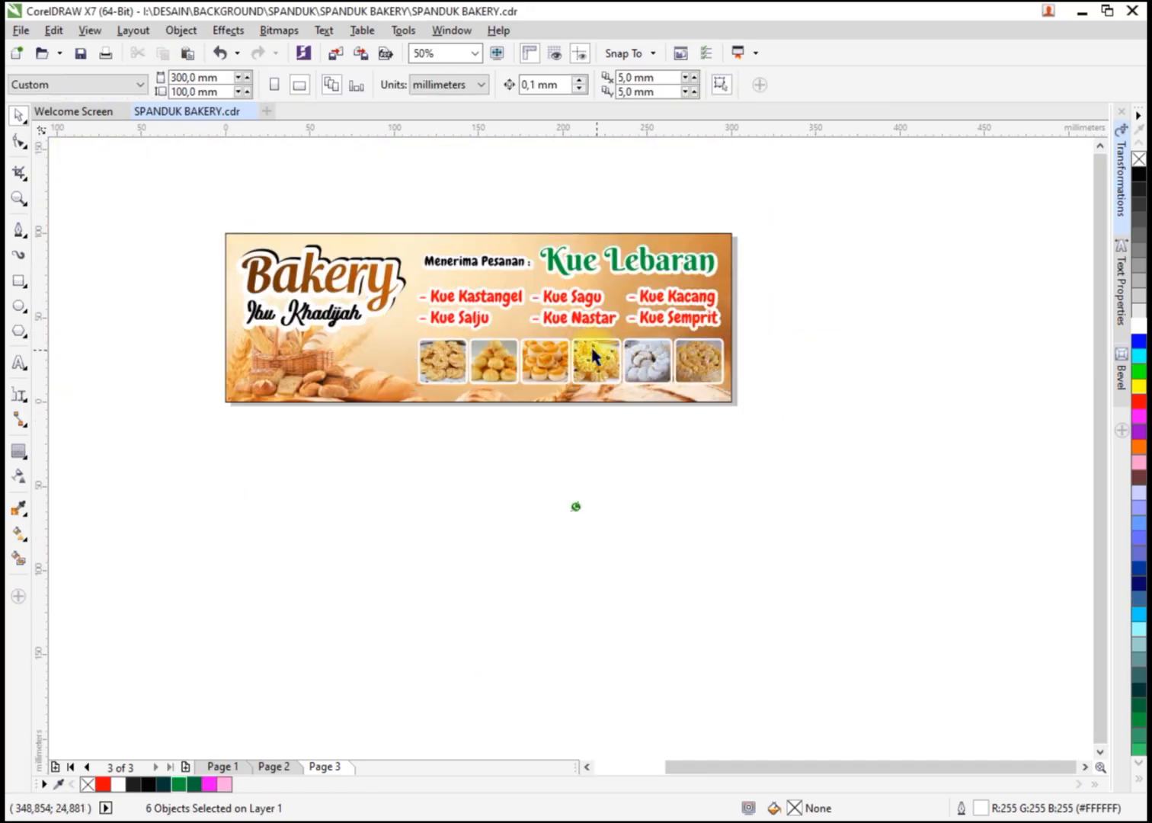
pyautogui.scroll(2, 659, 364)
pyautogui.moveTo(562, 353); pyautogui.dragTo(230, 451)
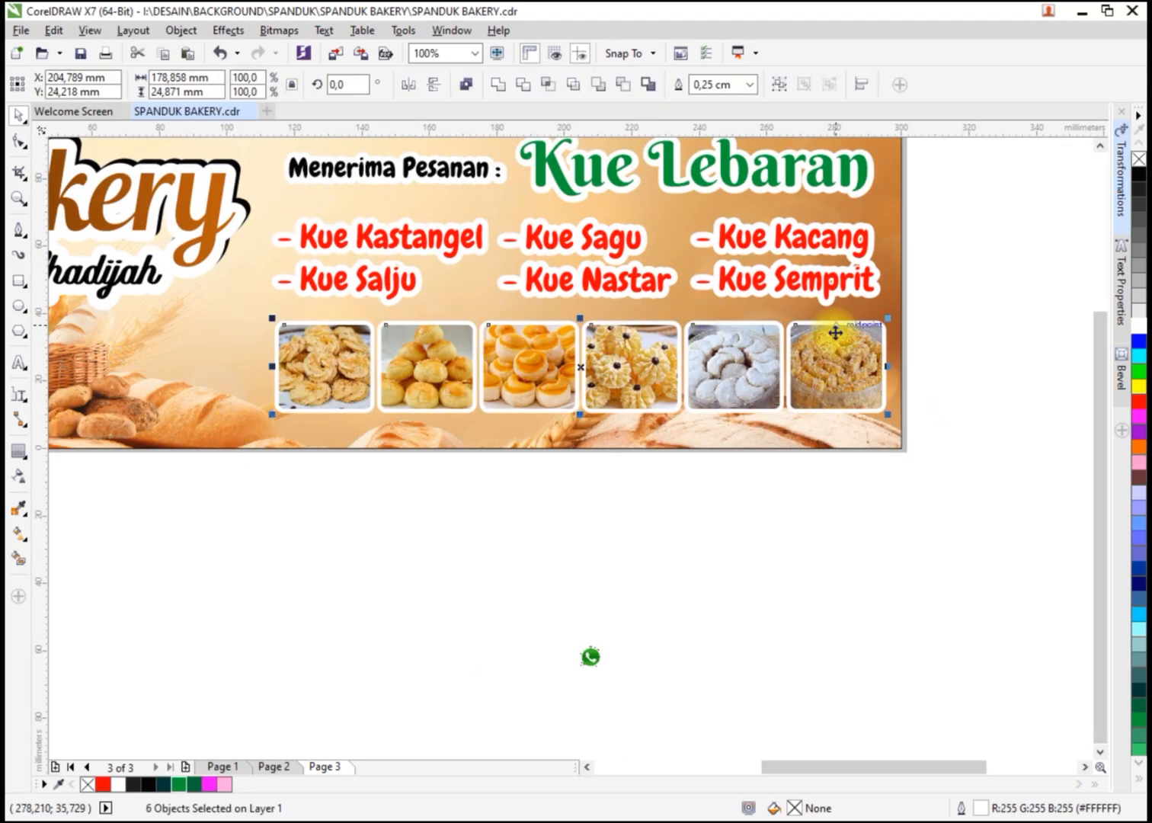
pyautogui.scroll(2, 830, 335)
pyautogui.moveTo(847, 335); pyautogui.dragTo(835, 329)
pyautogui.scroll(-2, 835, 329)
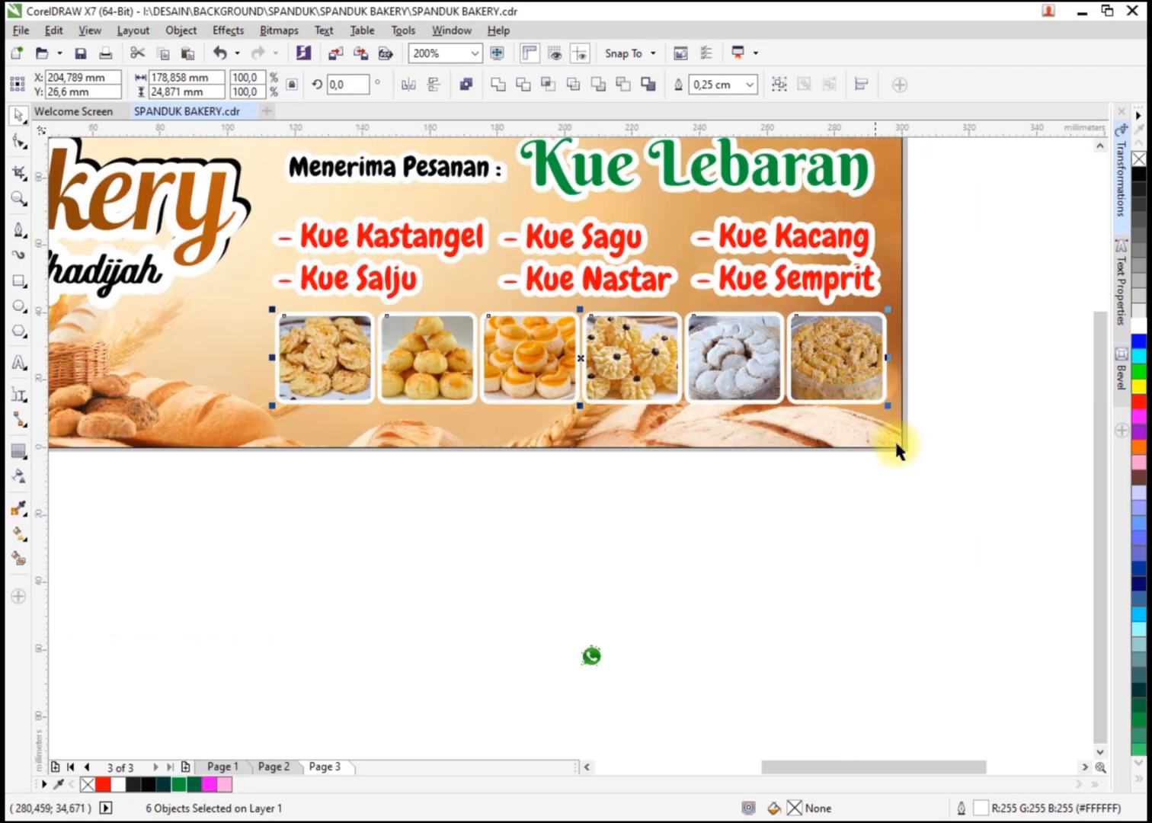
# Draw a rectangle about 79.6 x 9.5 mm in the banner's lower-right corner and fully round its upper-left corner.
pyautogui.click(19, 282)
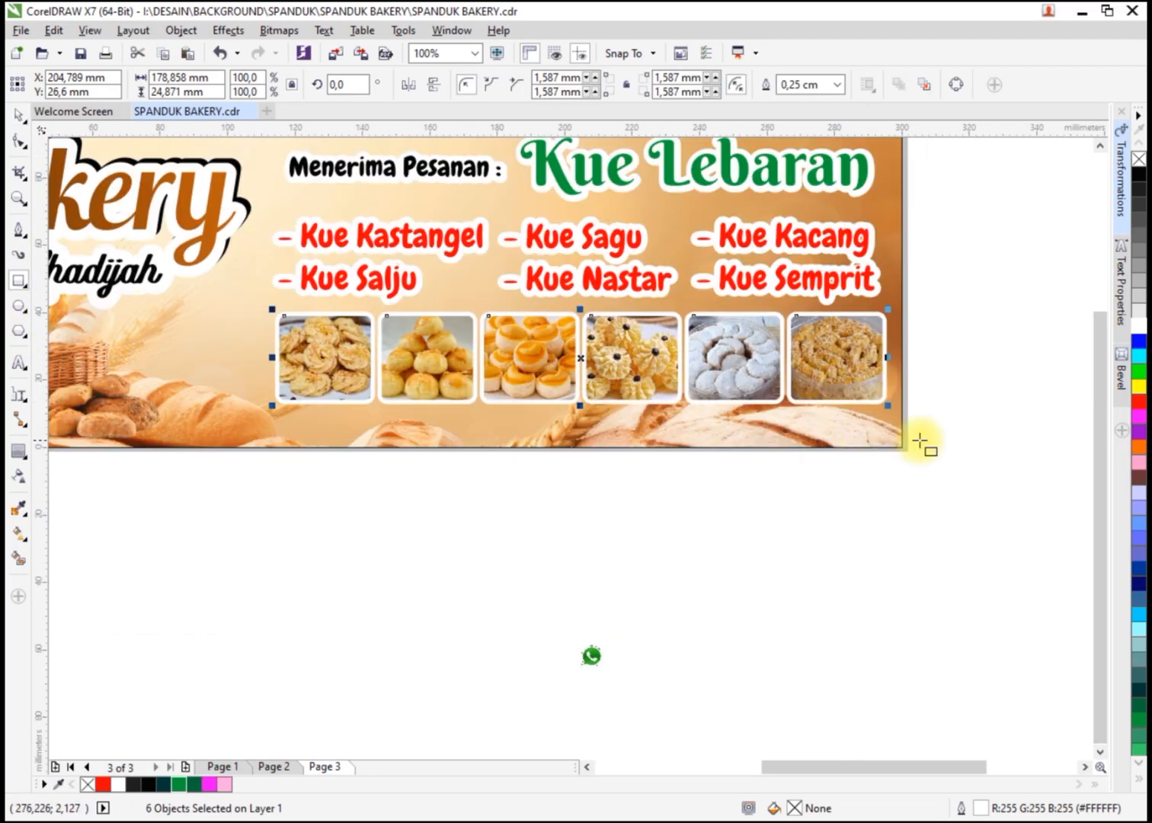
pyautogui.scroll(1, 920, 442)
pyautogui.moveTo(884, 455); pyautogui.dragTo(424, 431)
pyautogui.click(19, 140)
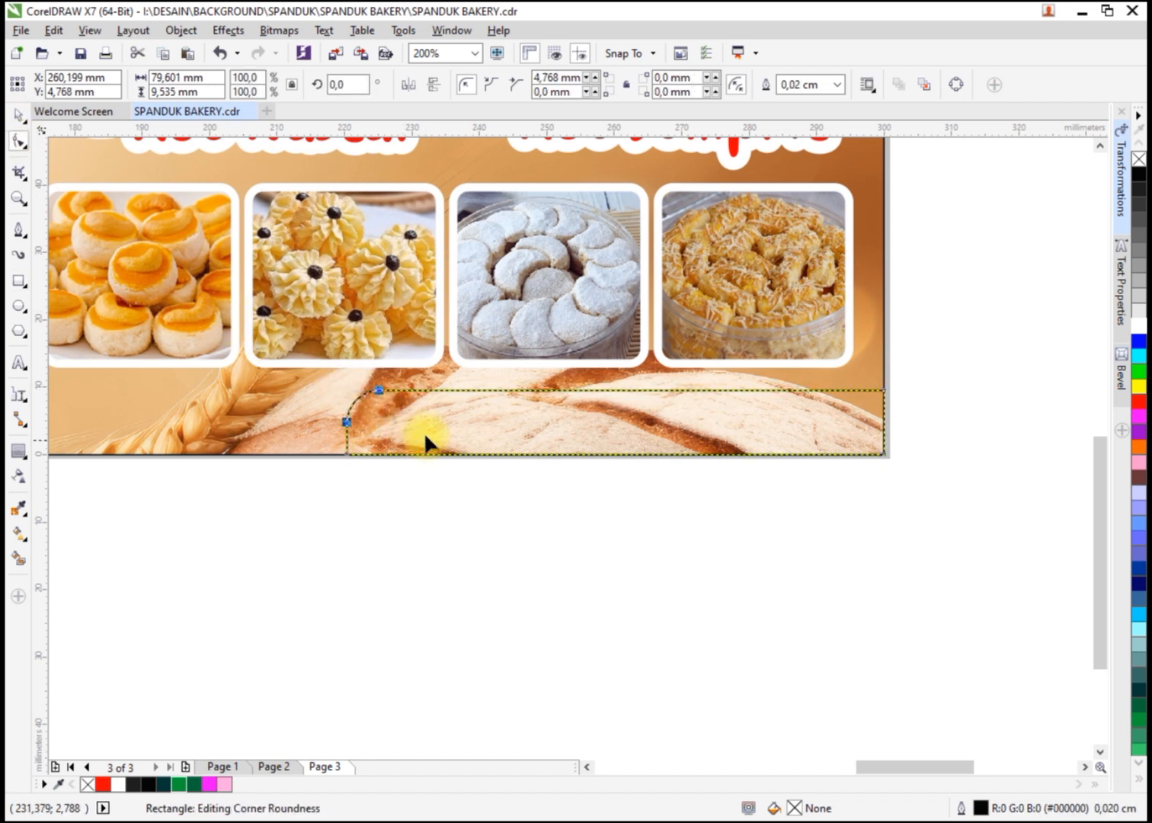
pyautogui.scroll(-1, 468, 410)
pyautogui.press('space')
# Fill the corner rectangle with white and remove its outline.
pyautogui.click(467, 524)
pyautogui.click(445, 425)
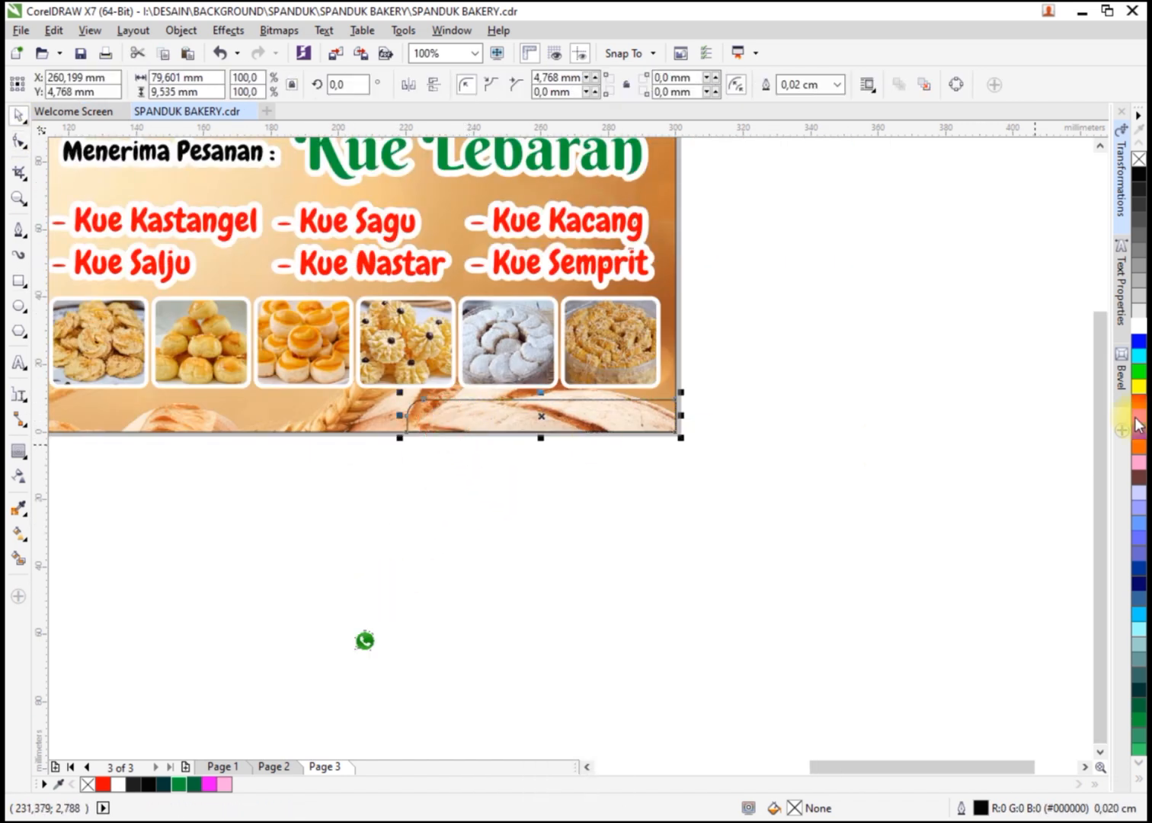
pyautogui.click(1138, 325)
pyautogui.rightClick(88, 784)
# Move the WhatsApp icon onto the left end of the white contact bar.
pyautogui.moveTo(364, 642); pyautogui.dragTo(432, 396)
pyautogui.scroll(3, 433, 415)
pyautogui.scroll(-1, 431, 397)
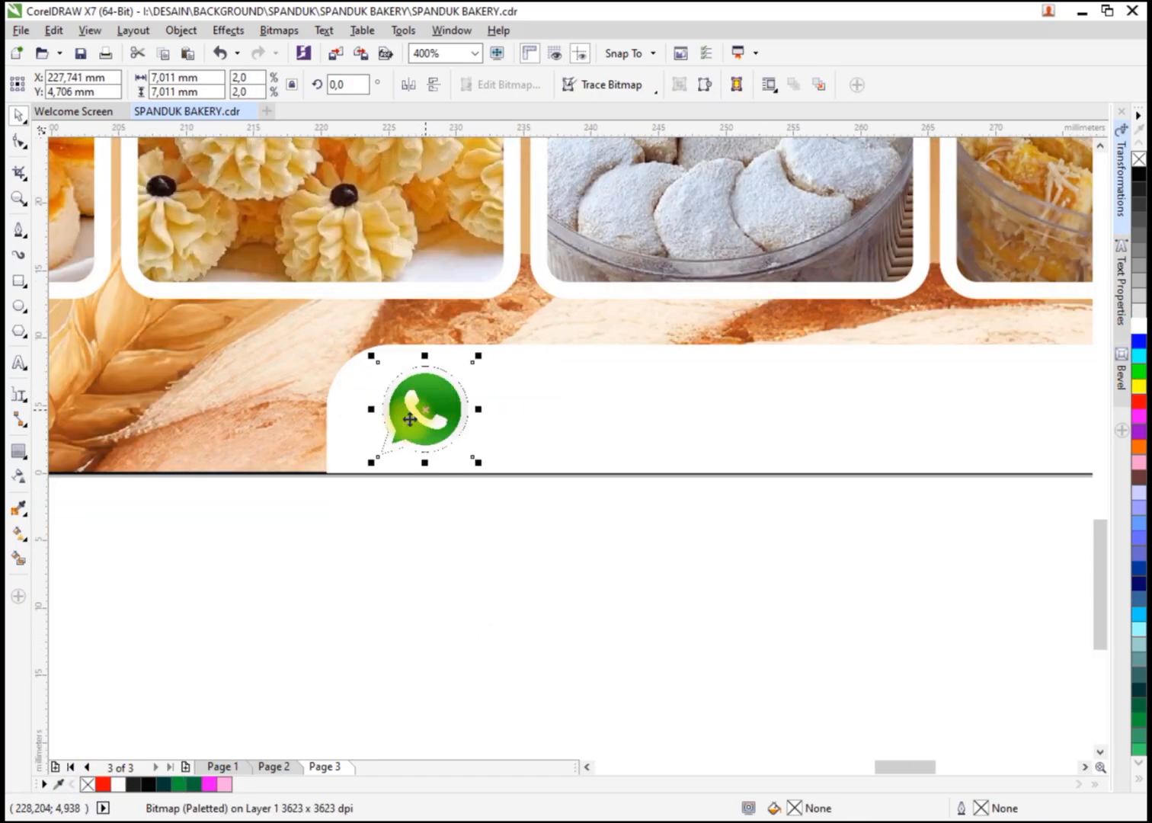
# Add the text XXXX in the Chewy font beside the WhatsApp icon and align their centres horizontally in one row.
pyautogui.click(15, 366)
pyautogui.click(567, 455)
pyautogui.write('XXXX')
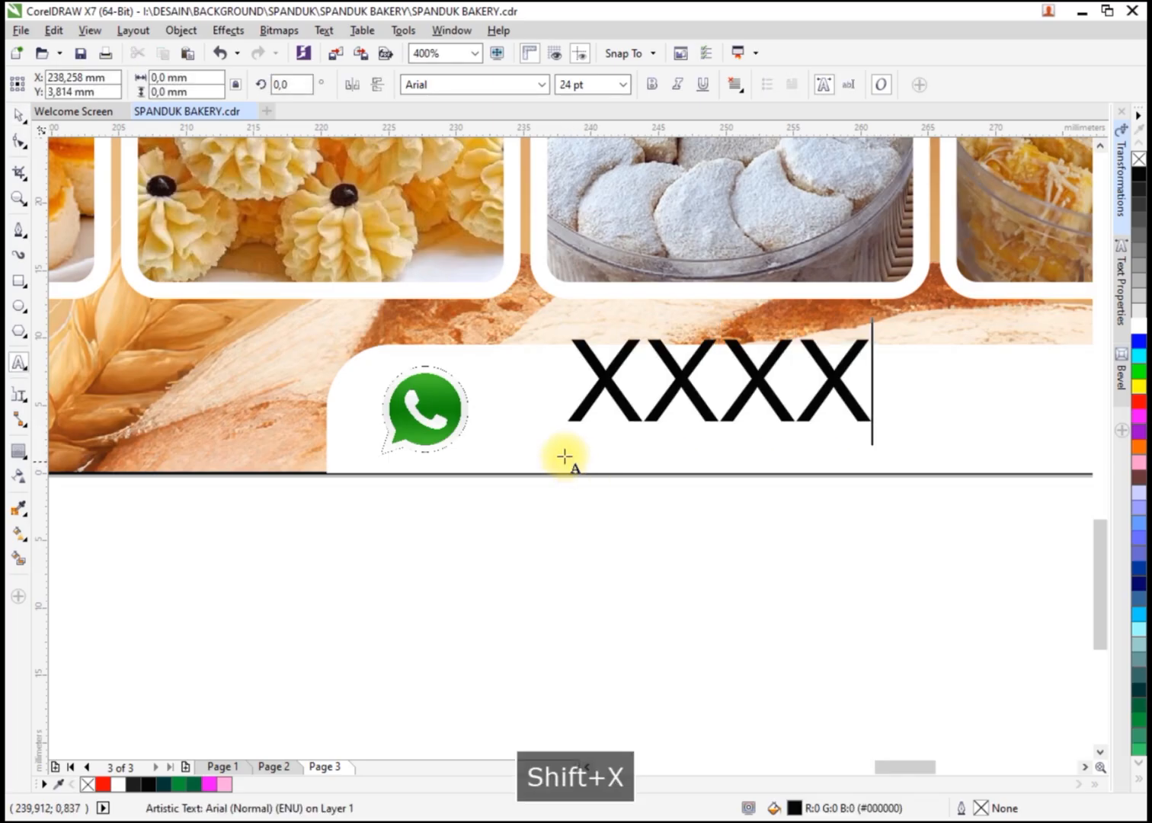
pyautogui.click(17, 115)
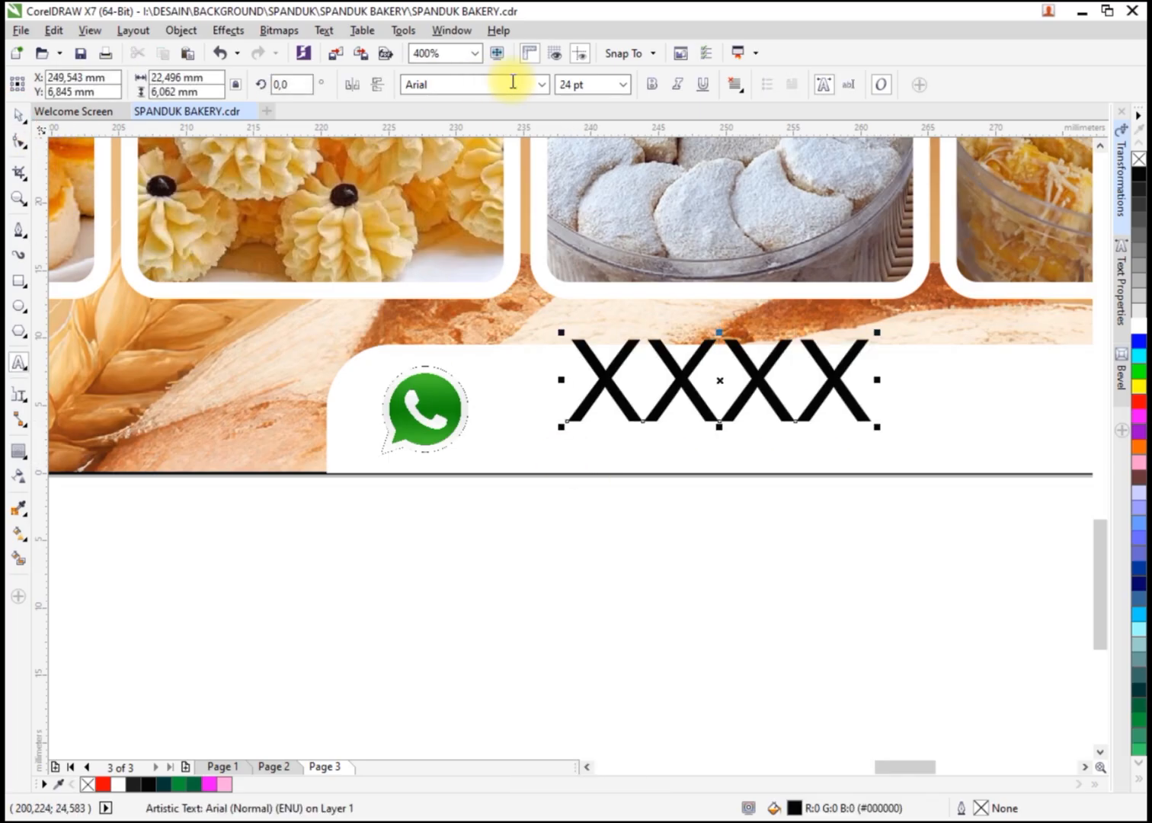
pyautogui.click(539, 91)
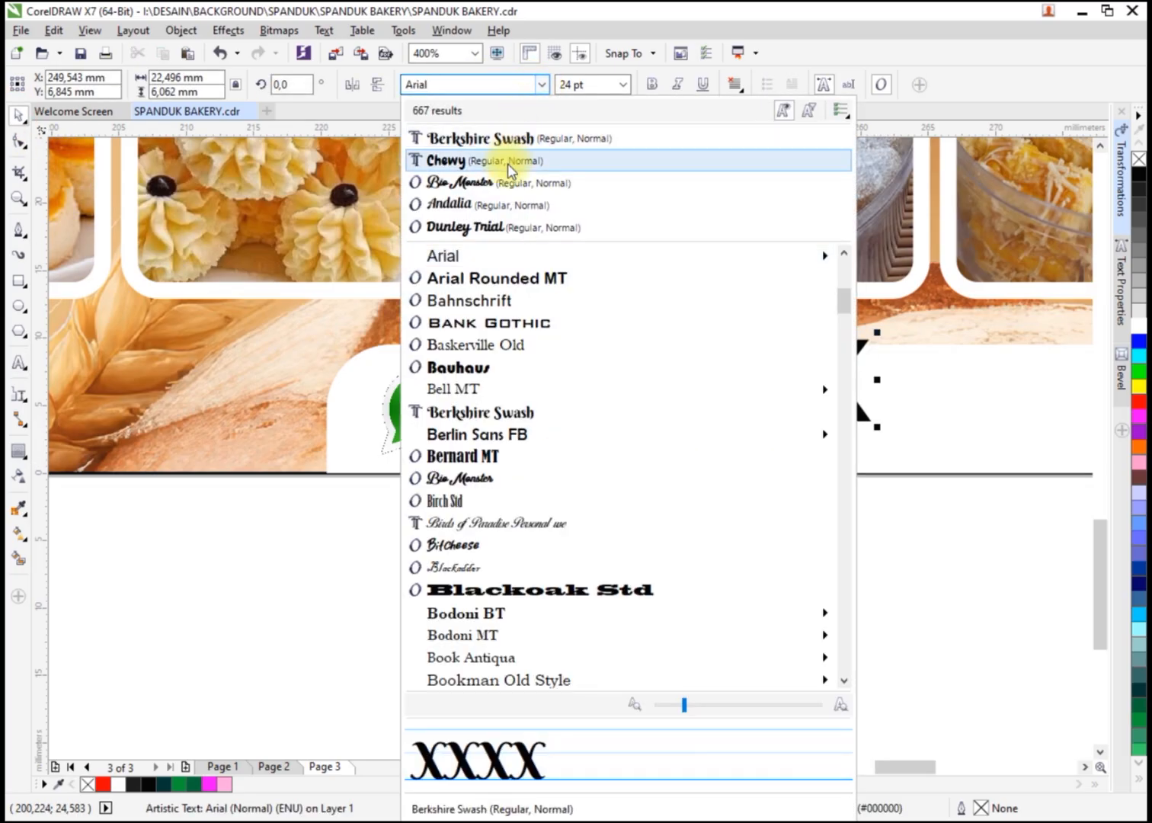
pyautogui.click(515, 159)
pyautogui.keyDown('shift'); pyautogui.click(424, 404); pyautogui.keyUp('shift')
pyautogui.press('e')
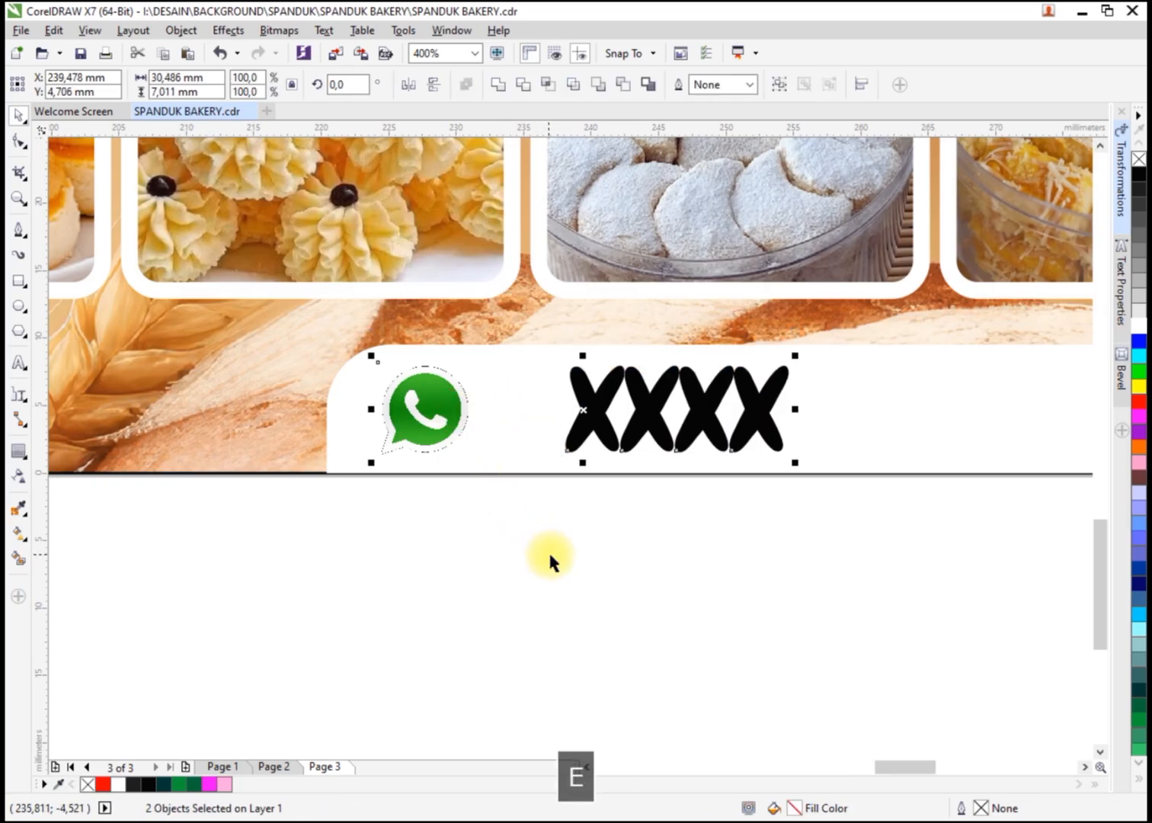
# Bring the XXXX text closer to the icon and duplicate it twice to the right at equal spacing.
pyautogui.click(593, 438)
pyautogui.moveTo(582, 404); pyautogui.dragTo(674, 406)
pyautogui.scroll(-2, 533, 407)
pyautogui.rightClick(674, 406)
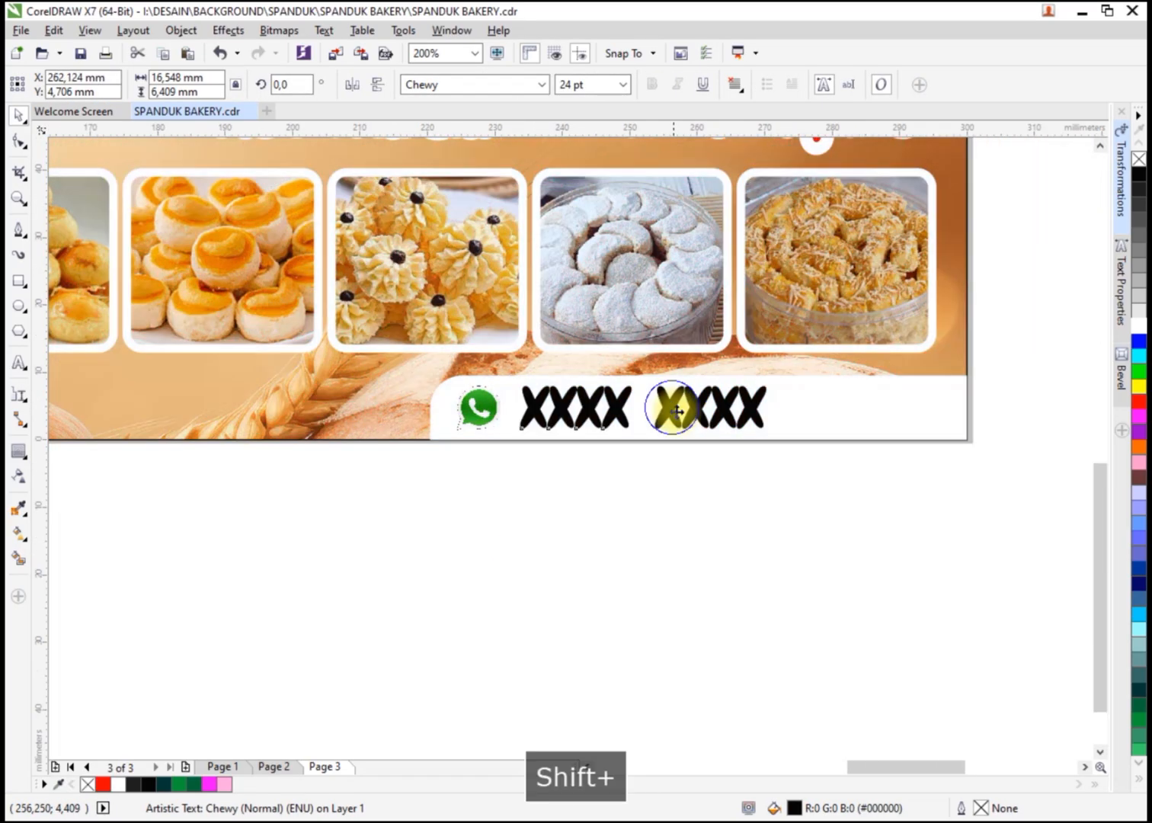
pyautogui.hotkey('ctrl', 'r')
pyautogui.click(702, 475)
# Group the WhatsApp icon with the three XXXX texts and centre the group on the white contact bar.
pyautogui.scroll(-2, 702, 475)
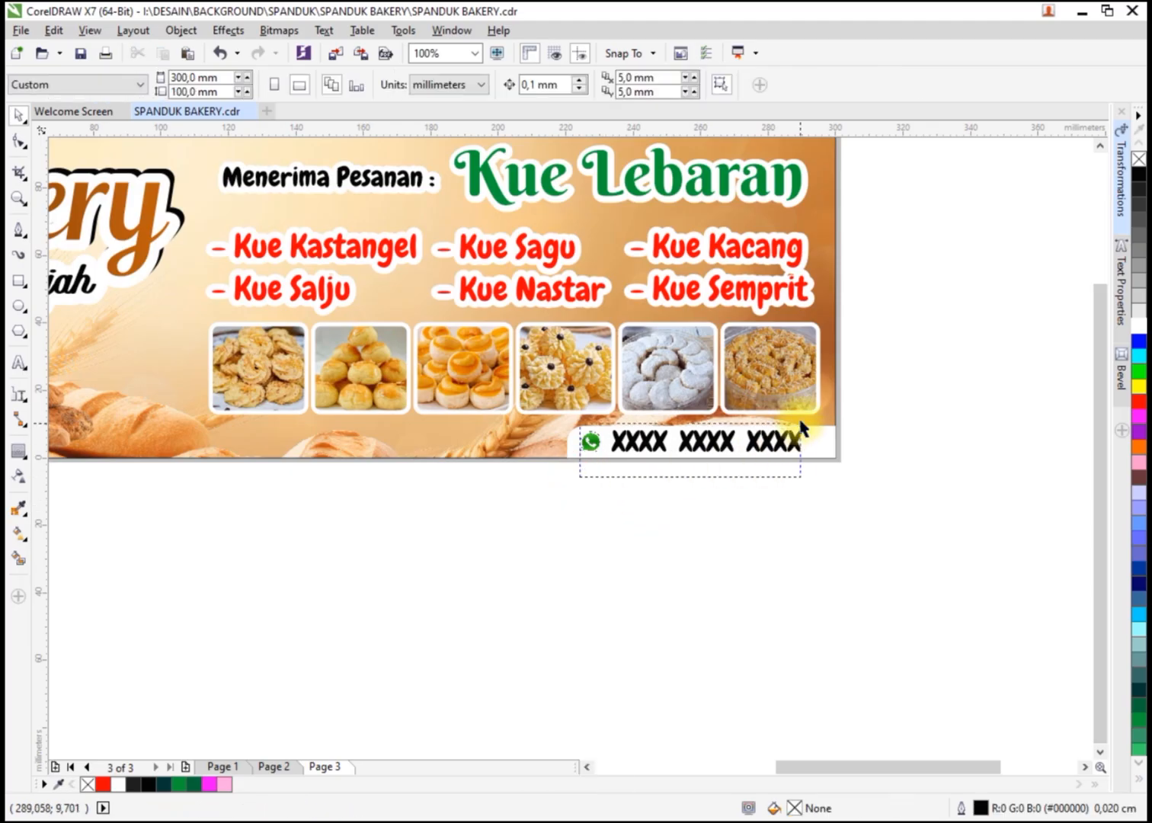
pyautogui.moveTo(805, 421); pyautogui.dragTo(807, 422)
pyautogui.hotkey('ctrl', 'g')
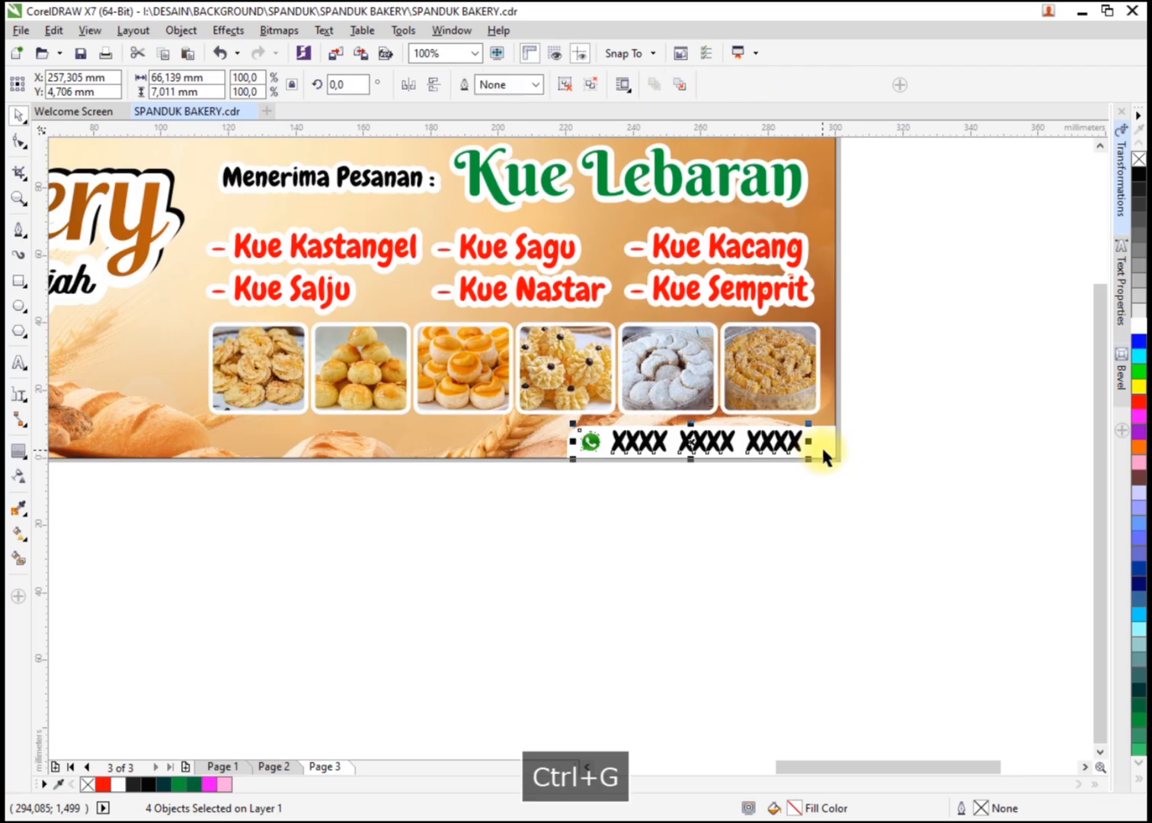
pyautogui.keyDown('shift'); pyautogui.click(823, 448); pyautogui.keyUp('shift')
pyautogui.press('c')
pyautogui.click(822, 496)
pyautogui.scroll(-2, 838, 472)
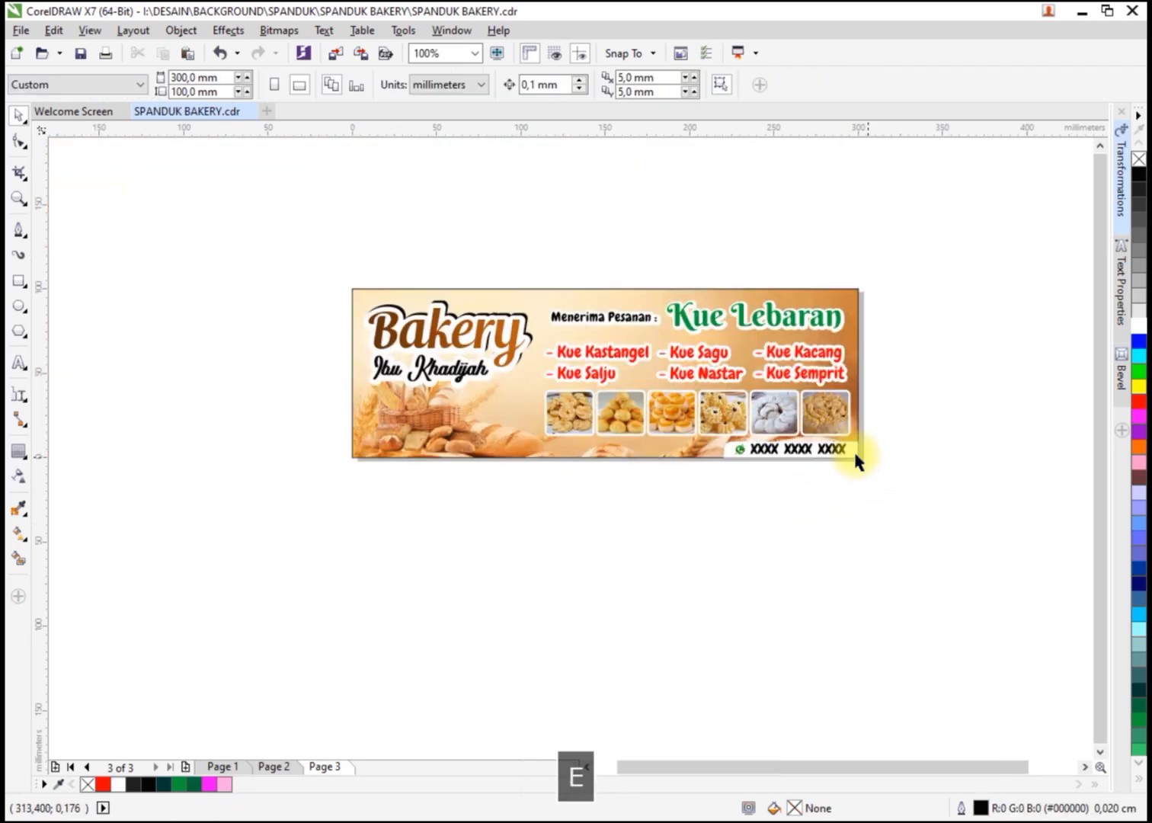
# Enlarge the Bakery title and the name beneath it slightly, extending them toward the banner's left edge.
pyautogui.scroll(2, 508, 408)
pyautogui.moveTo(155, 166); pyautogui.dragTo(569, 378)
pyautogui.moveTo(208, 377); pyautogui.dragTo(198, 378)
# Scale the bread basket picture down to about 71 x 48 mm in the banner's lower-left corner.
pyautogui.click(381, 479)
pyautogui.moveTo(472, 321); pyautogui.dragTo(446, 338)
pyautogui.scroll(-2, 449, 474)
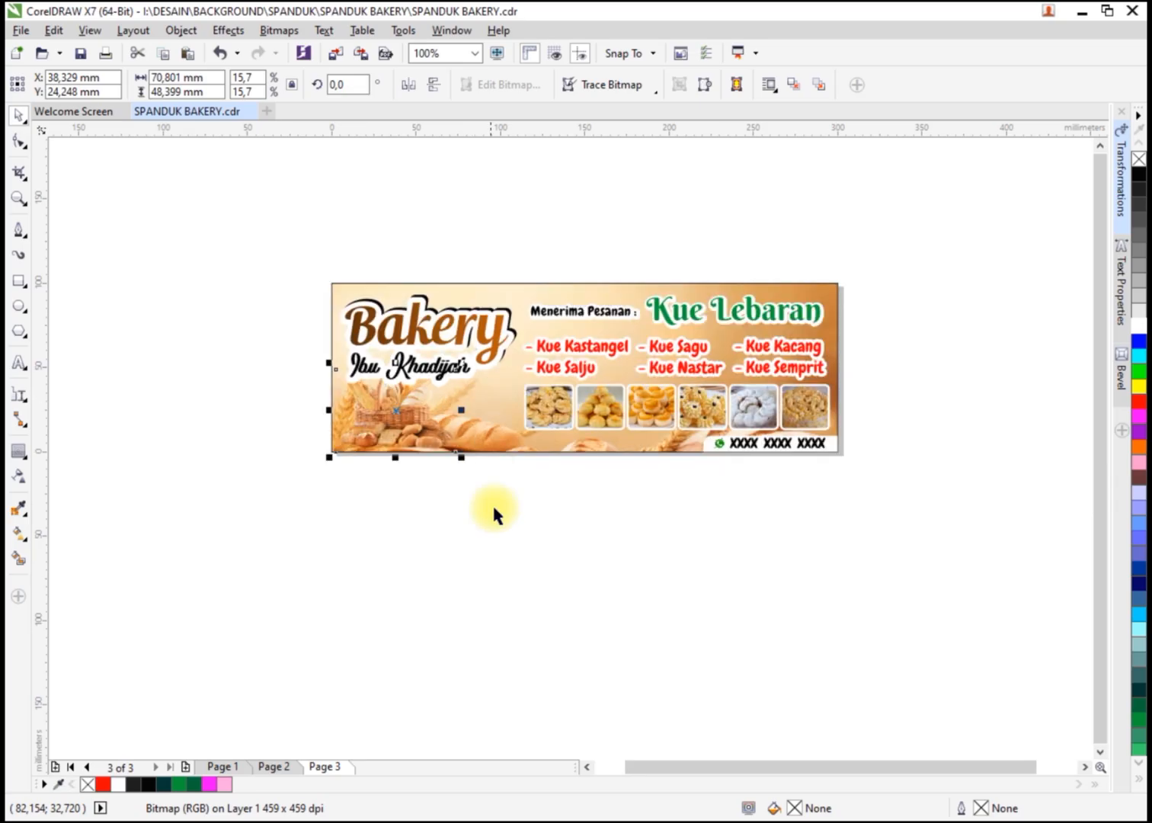
pyautogui.click(496, 511)
# Enlarge the bread basket picture to about 103 x 71 mm in the banner's lower-left corner.
pyautogui.moveTo(878, 259); pyautogui.dragTo(226, 530)
pyautogui.hotkey('shift', 'F2')
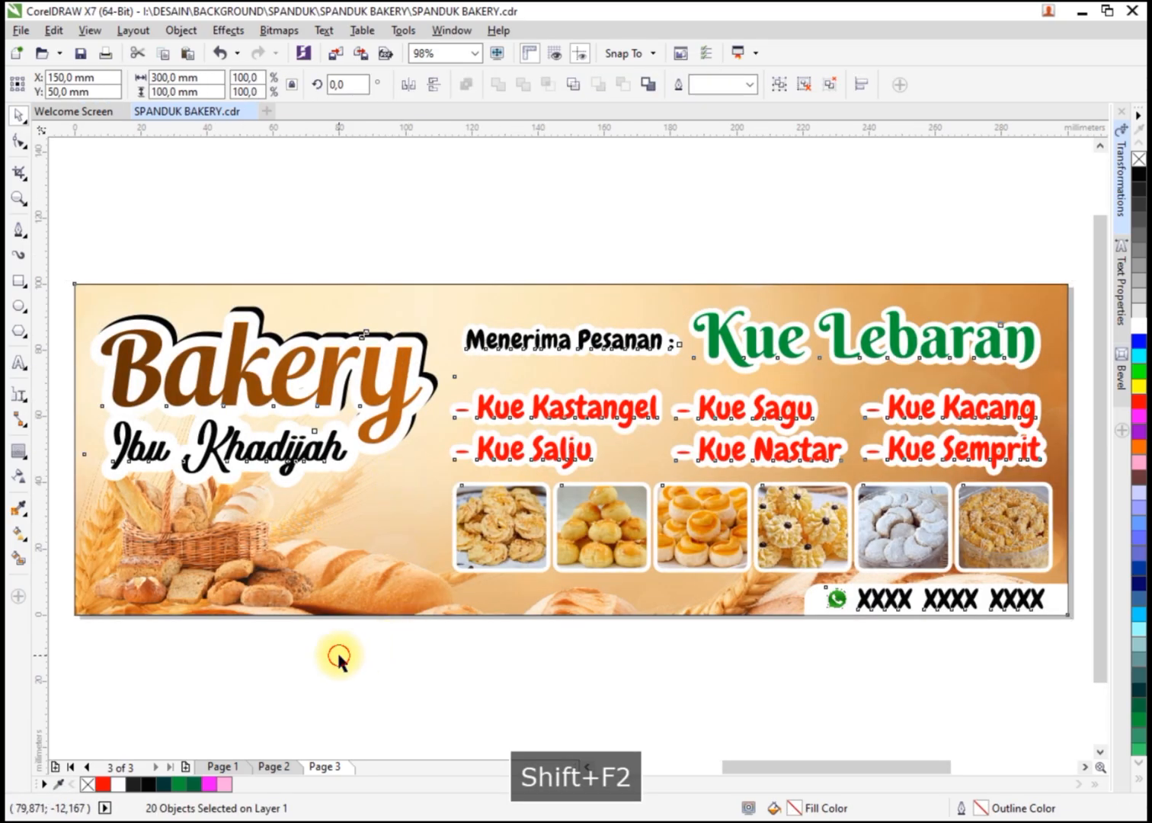
pyautogui.click(271, 577)
pyautogui.moveTo(323, 451); pyautogui.dragTo(432, 430)
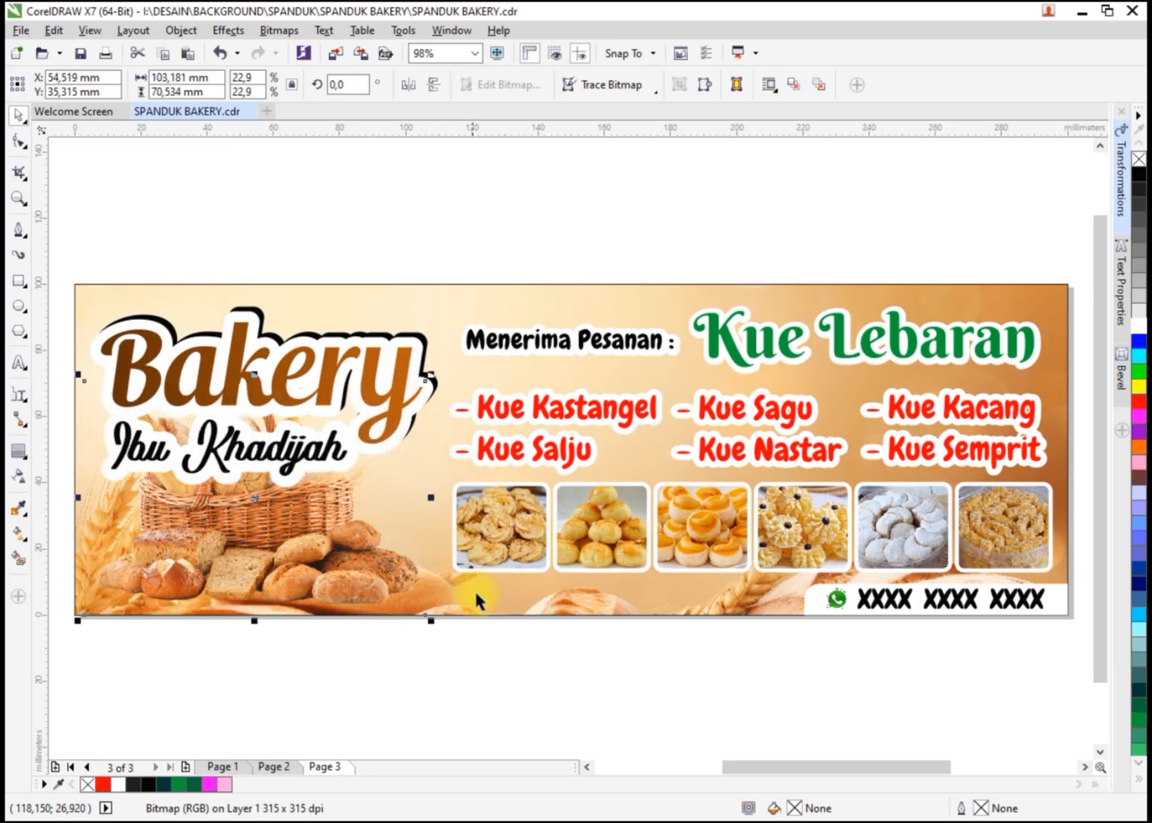
# Draw a rectangle about 14.7 x 21.5 mm in the banner's upper-left corner and fully round its two lower corners.
pyautogui.scroll(-1, 571, 476)
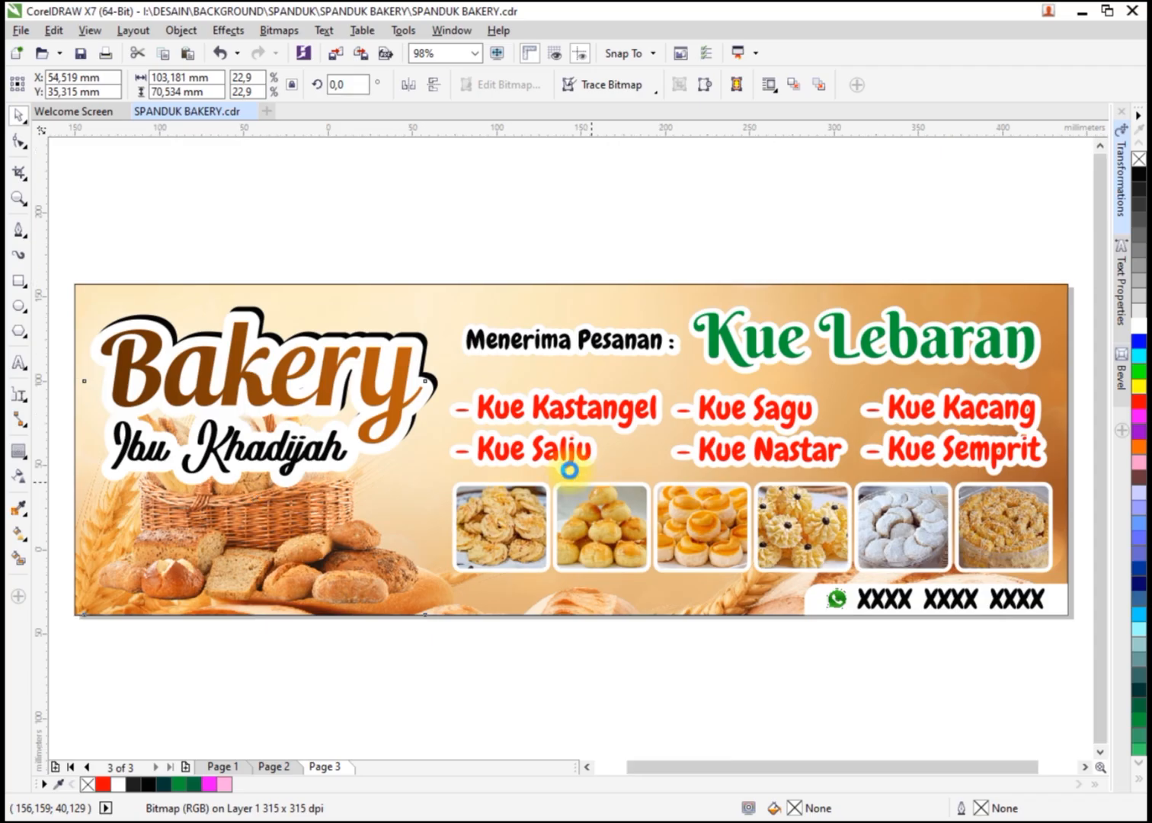
pyautogui.scroll(1, 358, 405)
pyautogui.scroll(1, 303, 392)
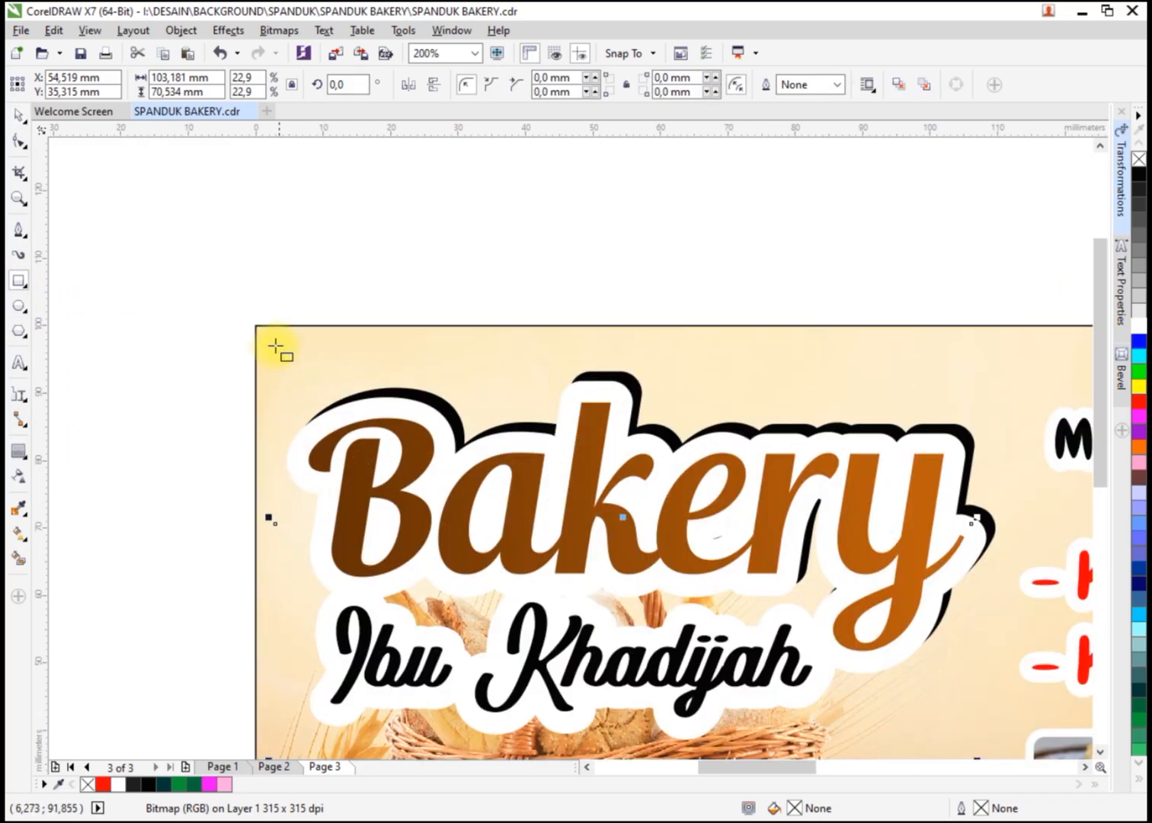
pyautogui.moveTo(256, 325)
pyautogui.mouseDown()
pyautogui.moveTo(337, 466)
pyautogui.moveTo(354, 470)
pyautogui.moveTo(244, 338)
pyautogui.mouseUp()
pyautogui.click(19, 141)
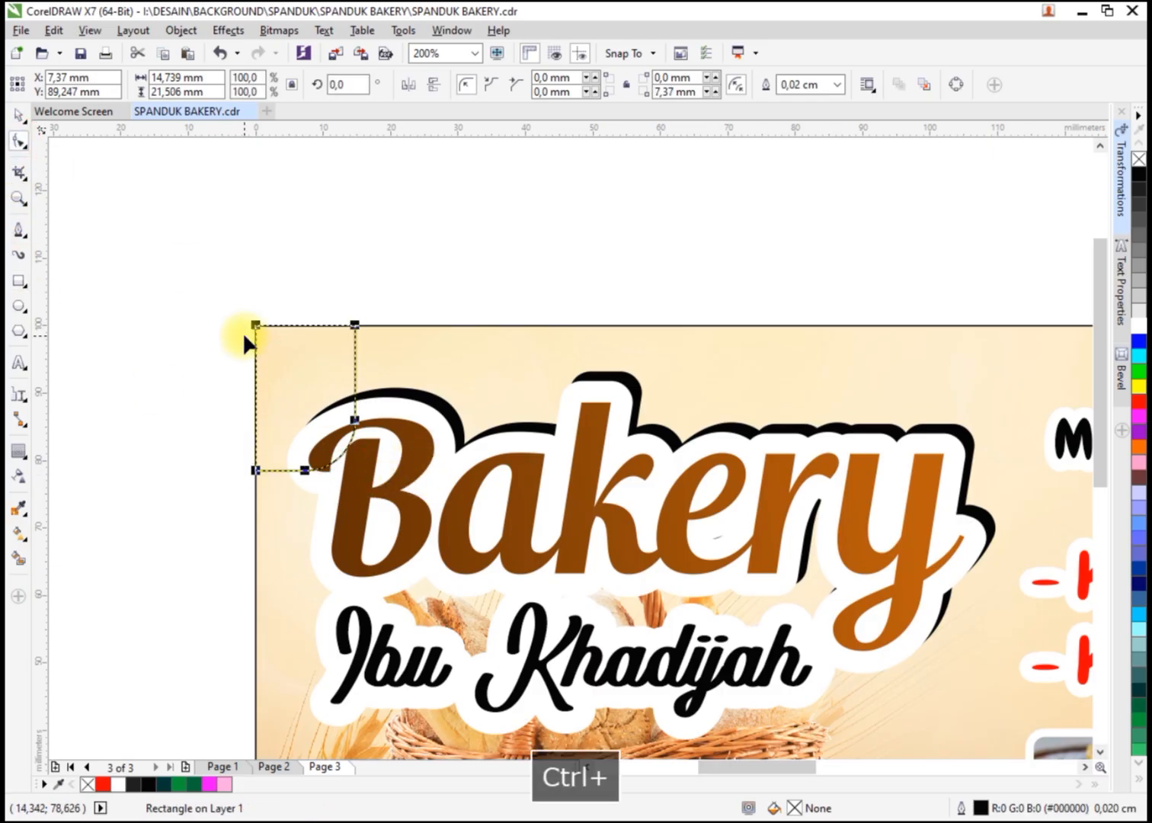
pyautogui.press('space')
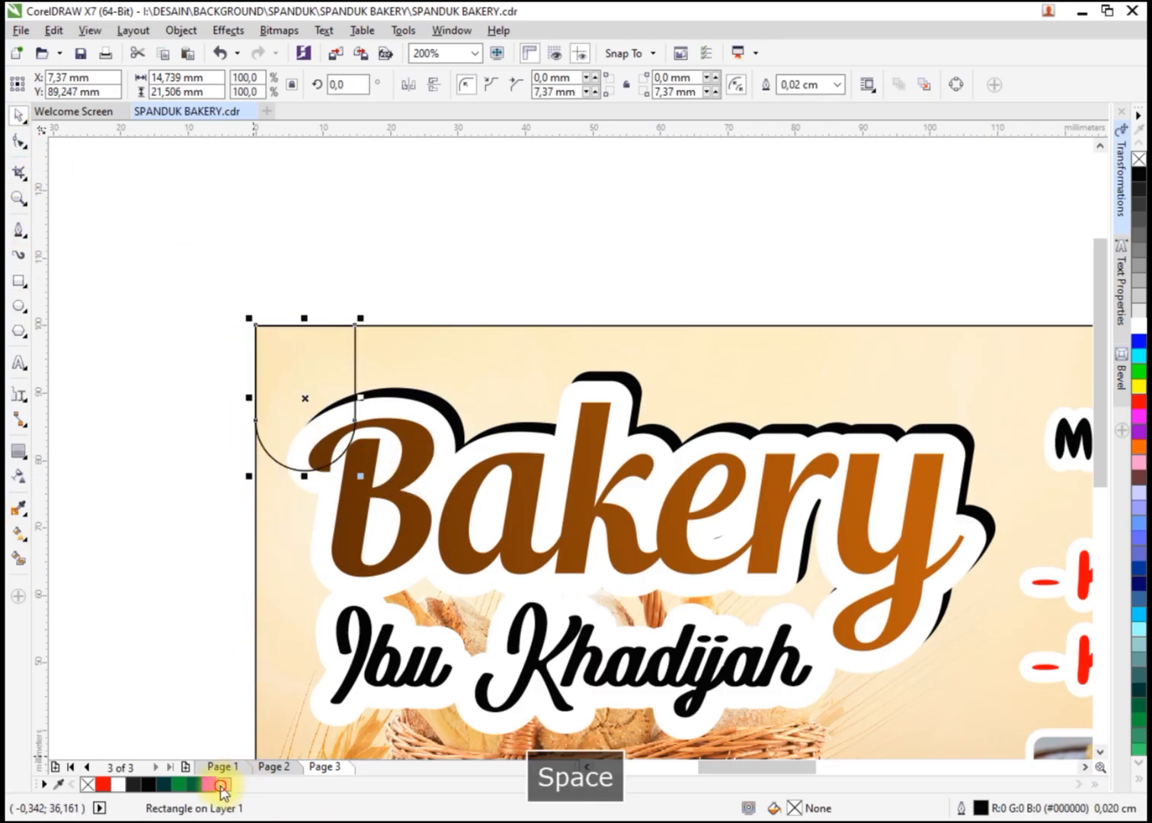
# Fill the rounded stripe with light pink without outline, then duplicate it directly to the right and fill the copy white.
pyautogui.click(224, 783)
pyautogui.moveTo(262, 398); pyautogui.dragTo(377, 391)
pyautogui.click(1140, 335)
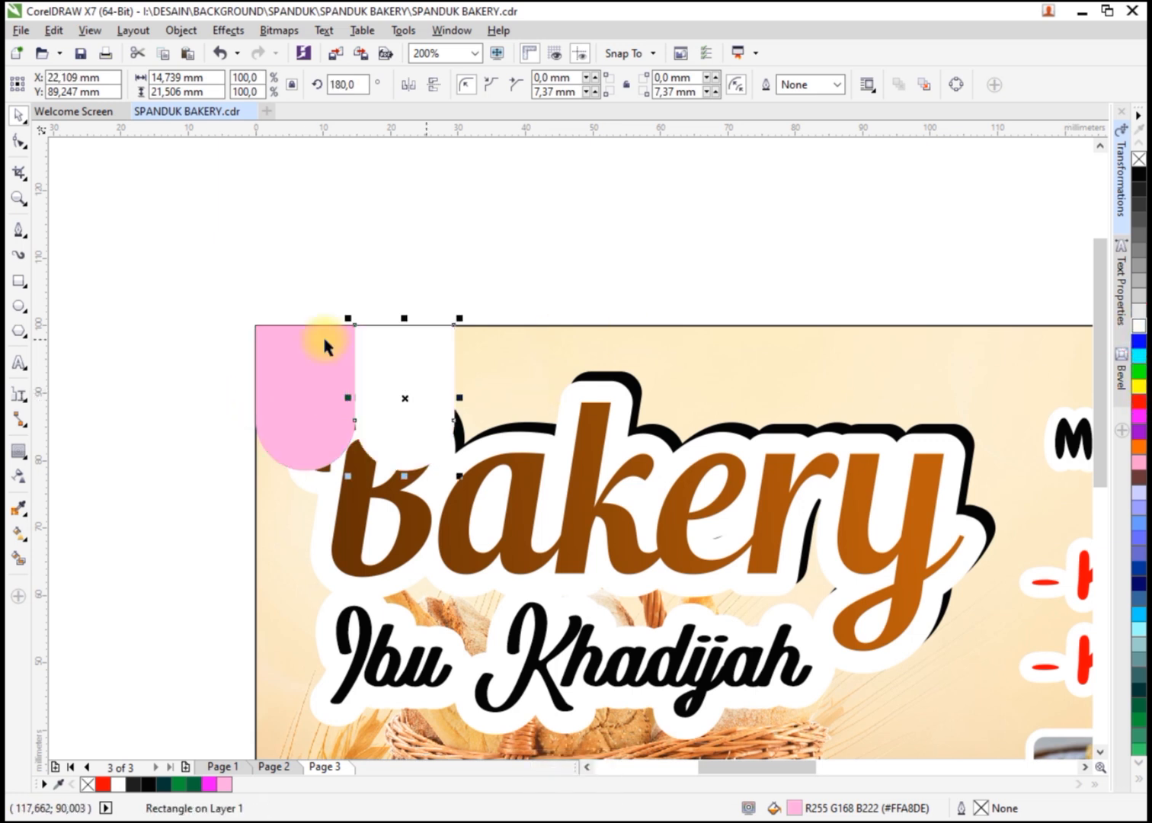
# Group the heading, cookie list, framed pictures and contact details on the right side of the banner.
pyautogui.scroll(-3, 249, 335)
pyautogui.moveTo(415, 313); pyautogui.dragTo(754, 516)
pyautogui.hotkey('ctrl', 'g')
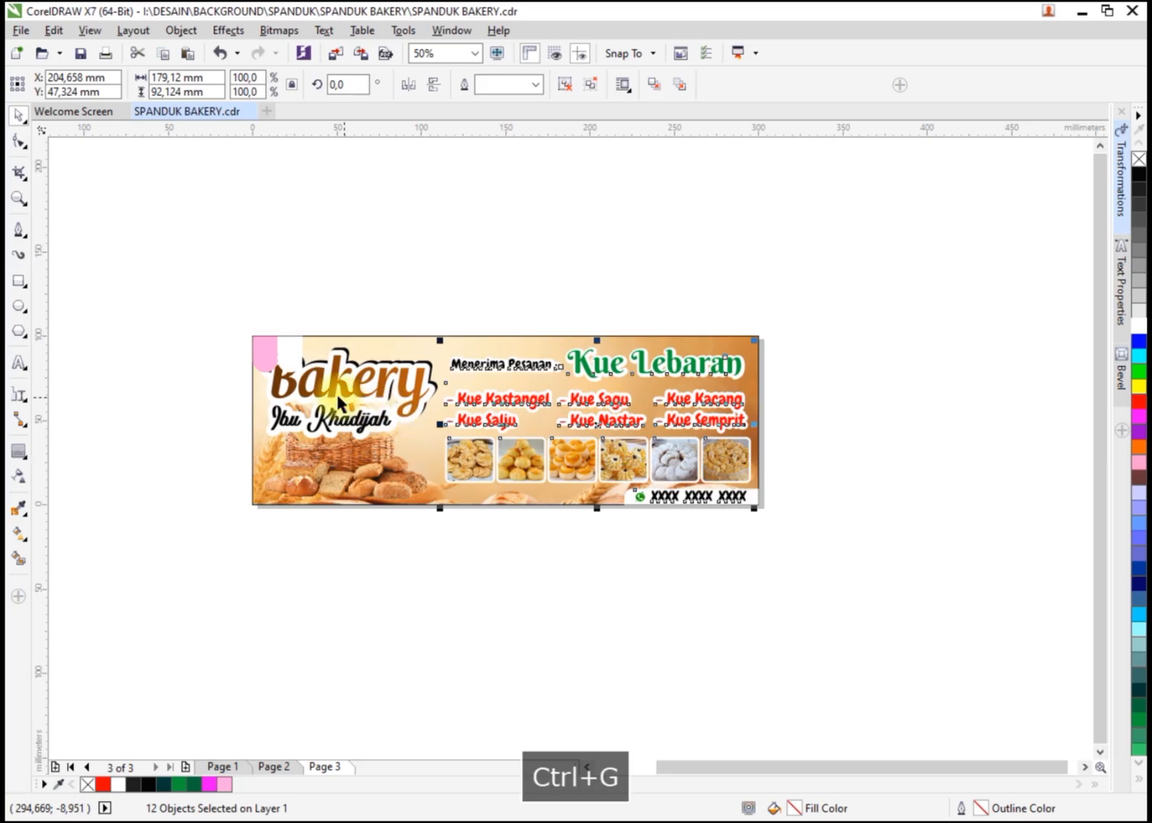
# Repeat the pink and white stripe pair side by side past the banner's right edge, offsetting each single copy 29.478 mm.
pyautogui.click(282, 352)
pyautogui.keyDown('shift'); pyautogui.click(263, 350); pyautogui.keyUp('shift')
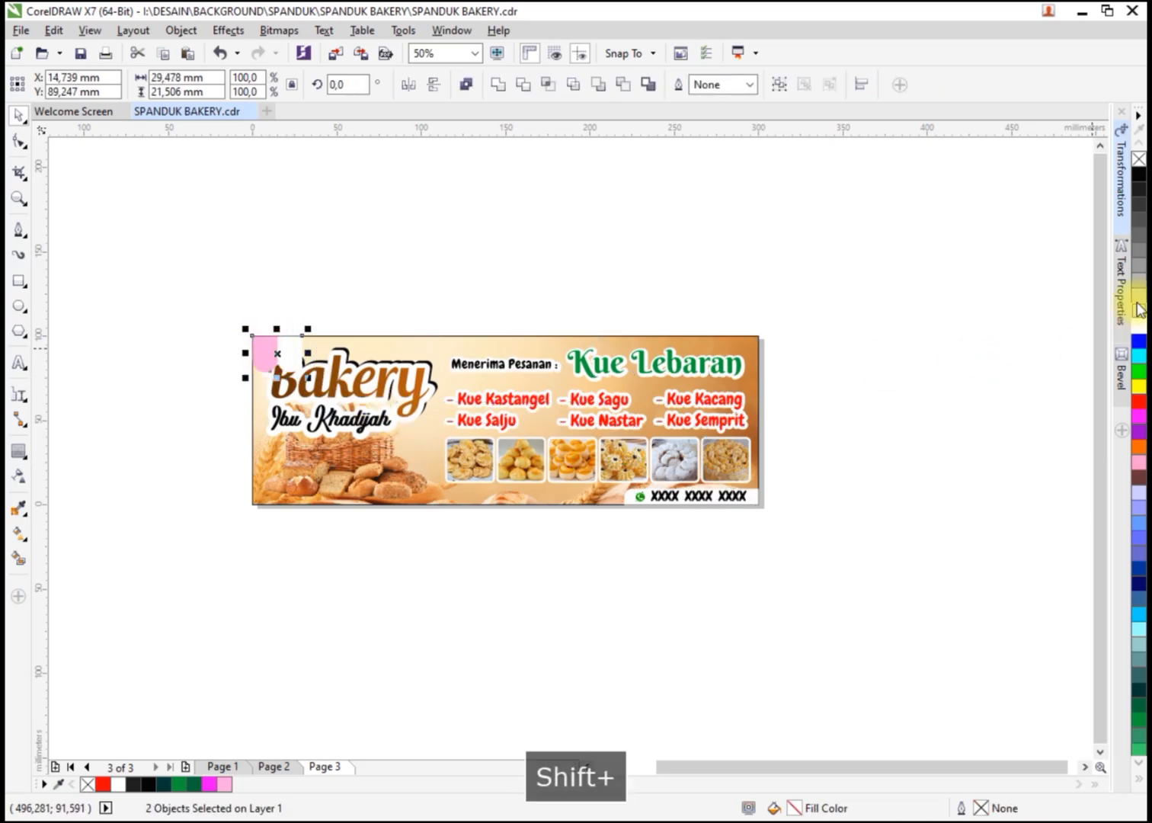
pyautogui.click(1123, 190)
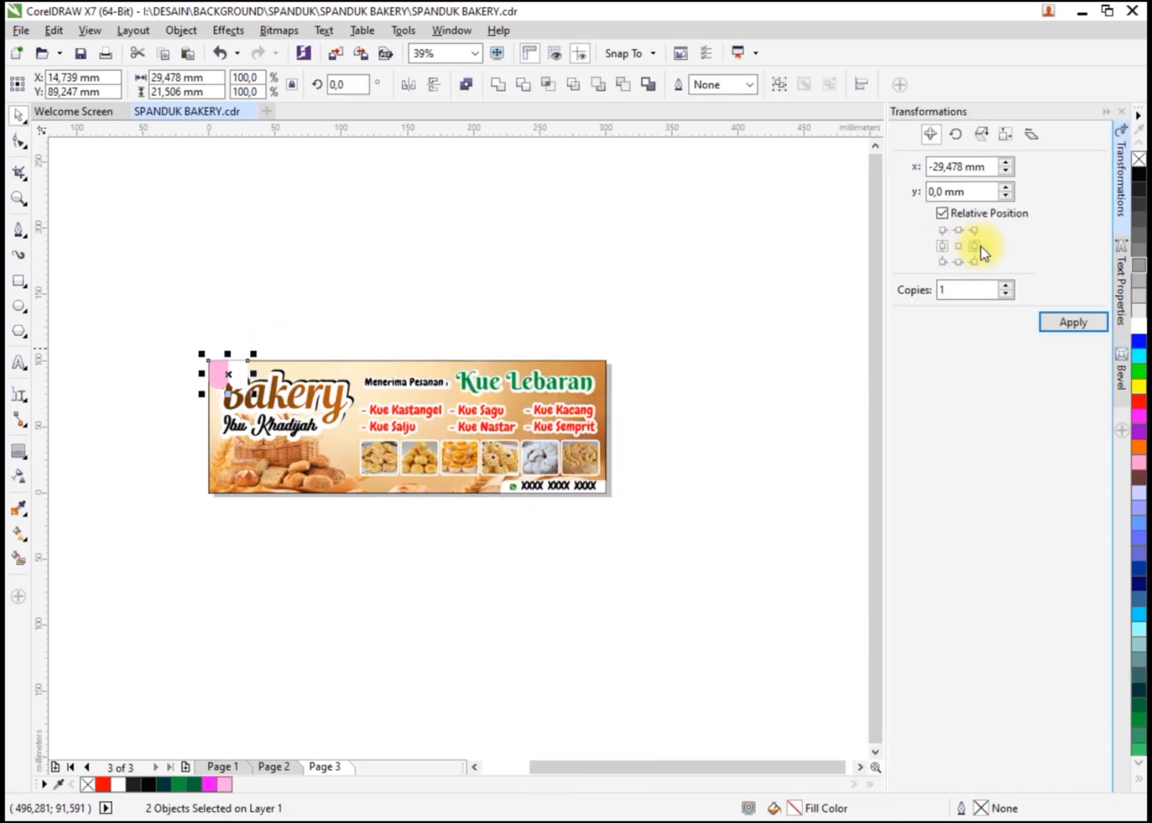
pyautogui.click(1045, 324)
pyautogui.click(1045, 323)
pyautogui.click(1045, 324)
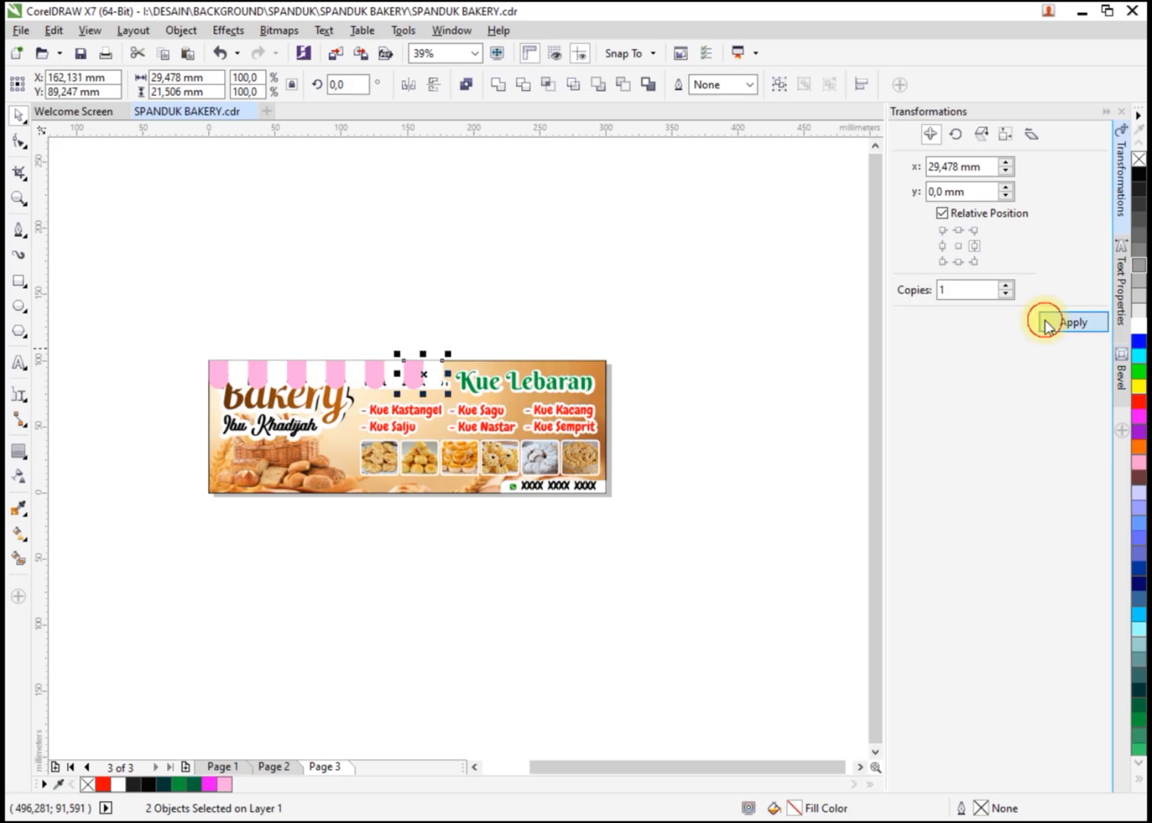
pyautogui.click(1045, 324)
pyautogui.click(1045, 325)
pyautogui.click(1045, 325)
pyautogui.click(1045, 323)
# Select all the awning stripes and scale them proportionally to the banner's 300 mm width.
pyautogui.moveTo(779, 306); pyautogui.dragTo(135, 416)
pyautogui.scroll(2, 680, 402)
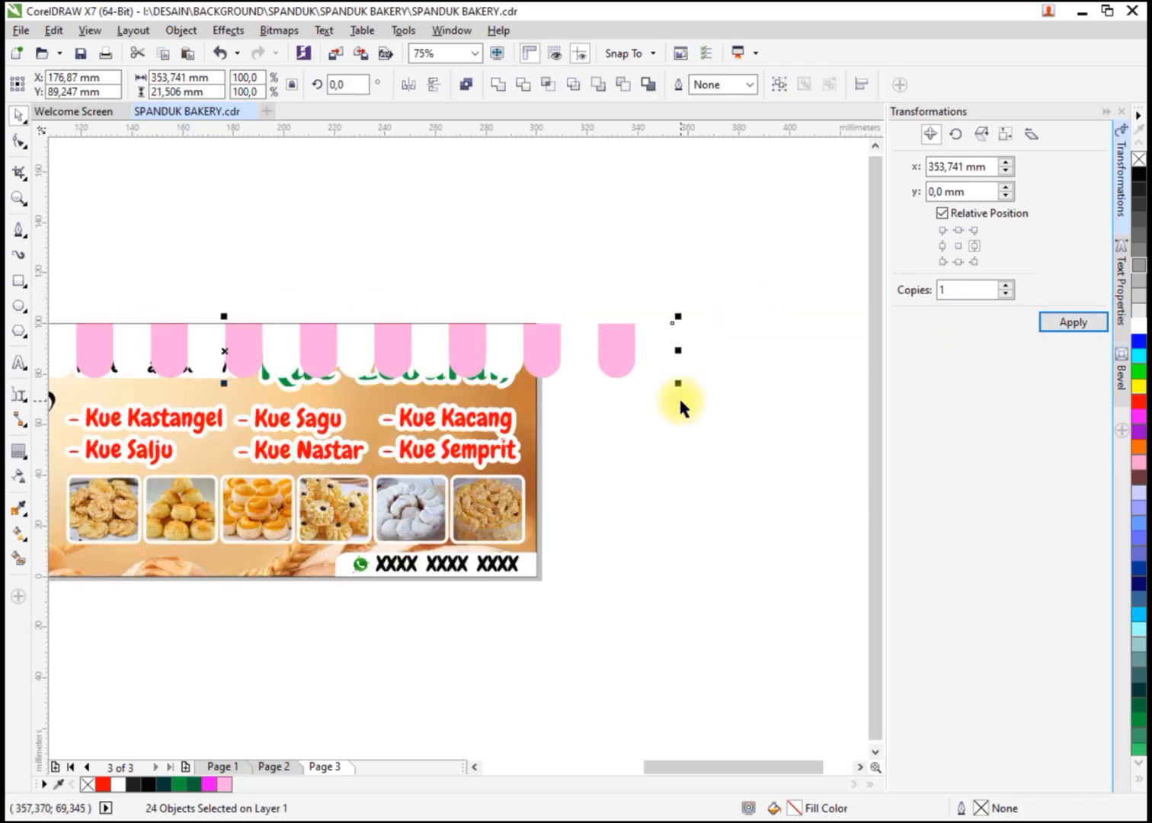
pyautogui.moveTo(680, 385); pyautogui.dragTo(541, 404)
pyautogui.scroll(-2, 594, 401)
# Send the awning stripes behind the Bakery title and the heading group, keeping them in front of the background.
pyautogui.scroll(2, 288, 358)
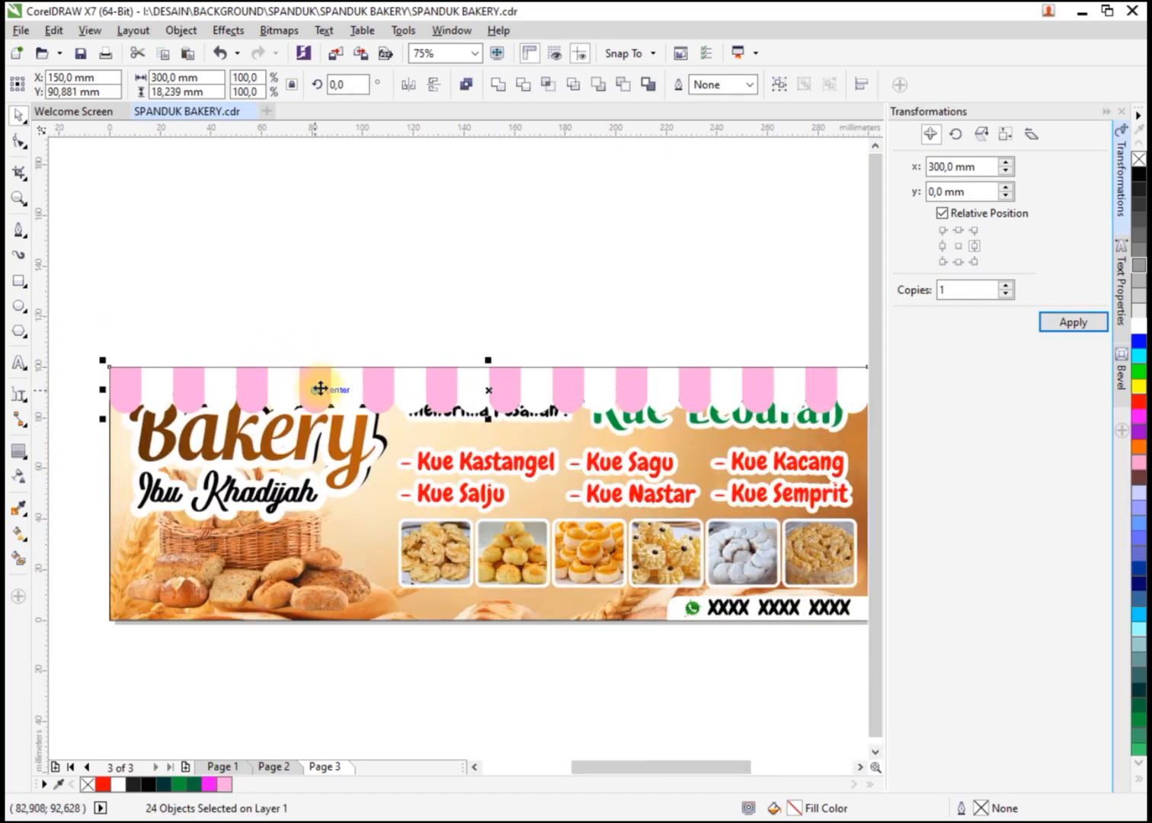
pyautogui.hotkey('ctrl', 'pagedown')
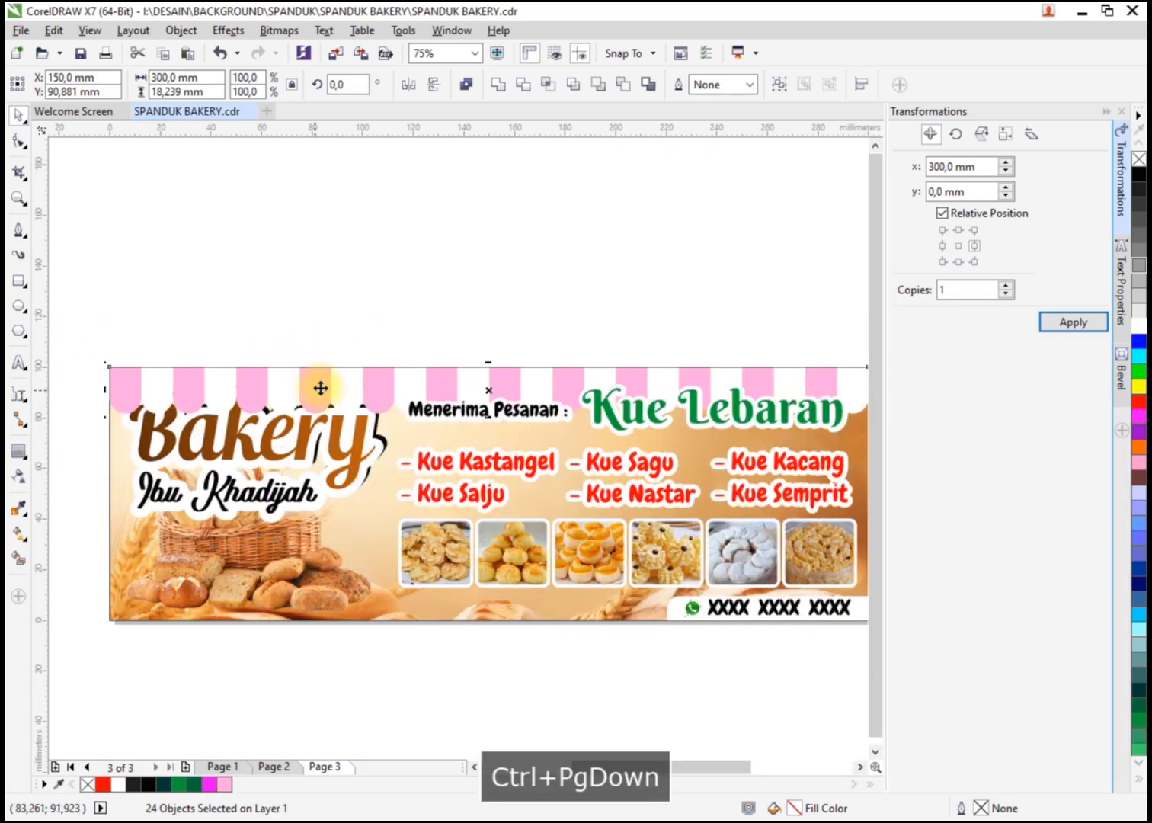
pyautogui.hotkey('ctrl', 'pagedown')
pyautogui.hotkey('ctrl', 'pageup')
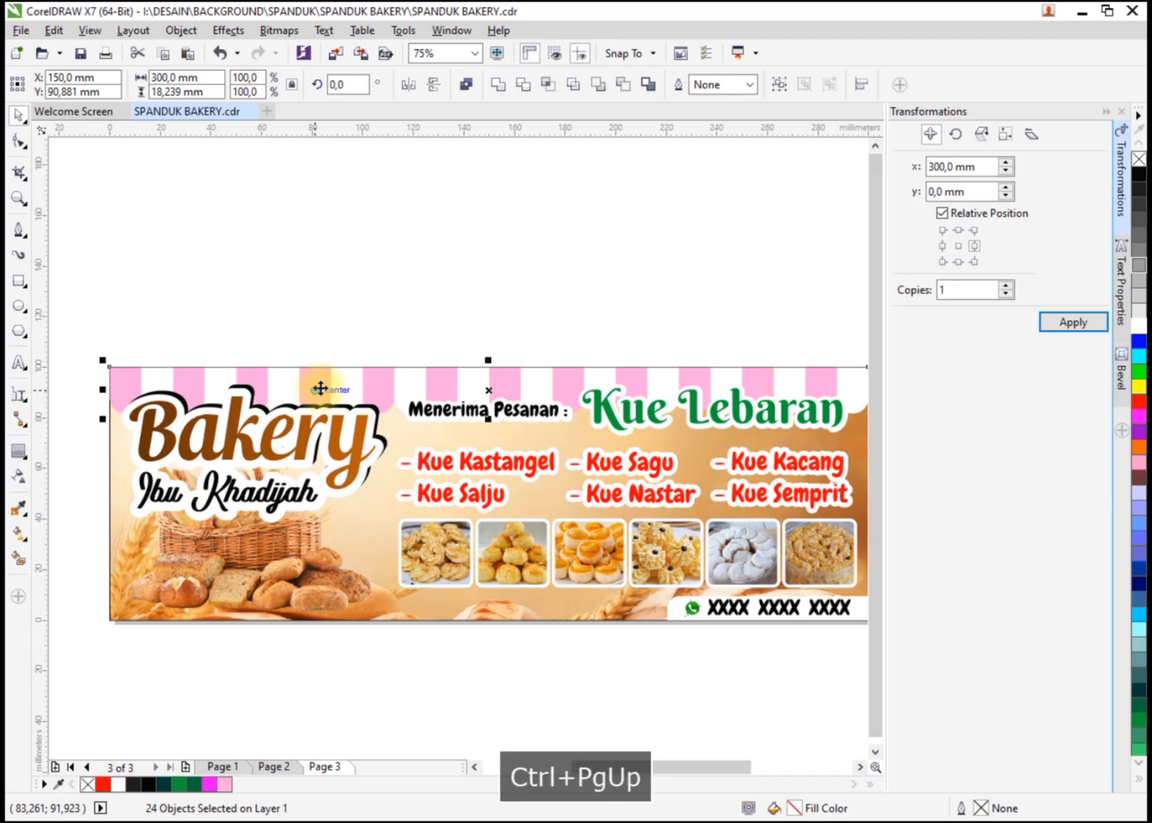
pyautogui.scroll(-2, 368, 386)
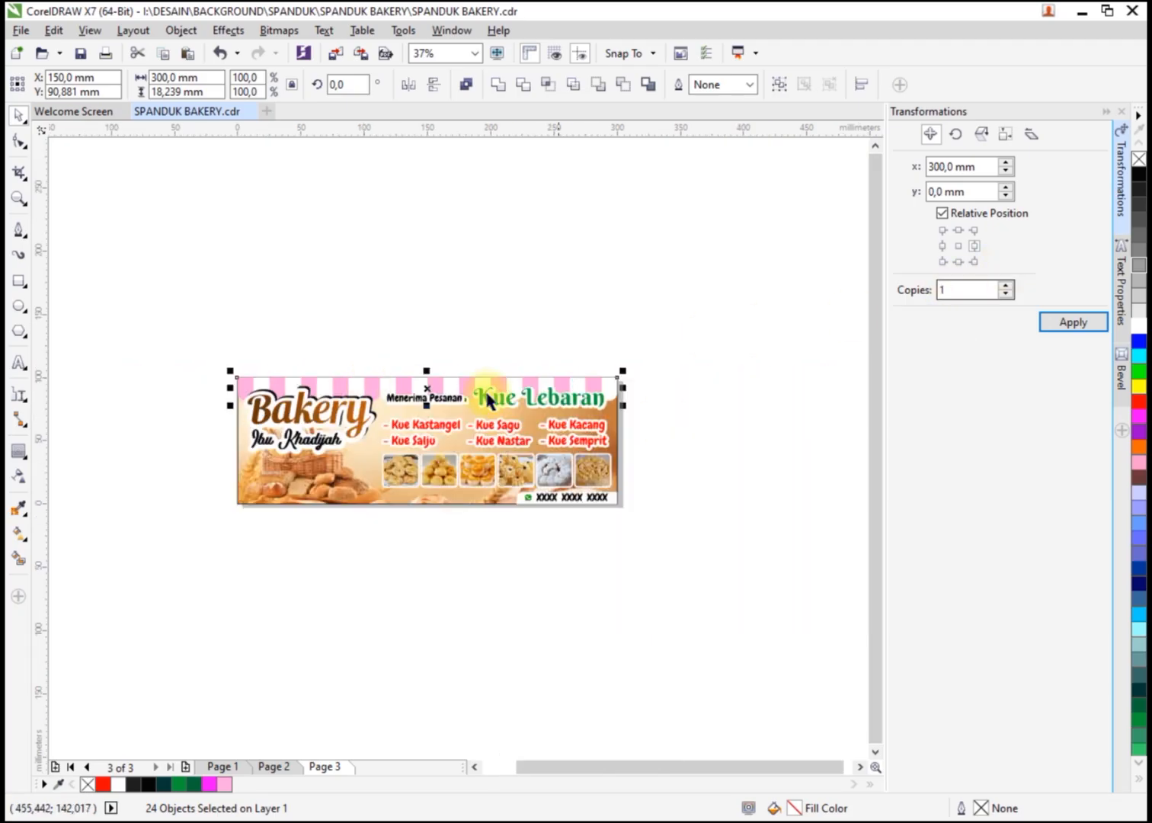
pyautogui.scroll(2, 365, 379)
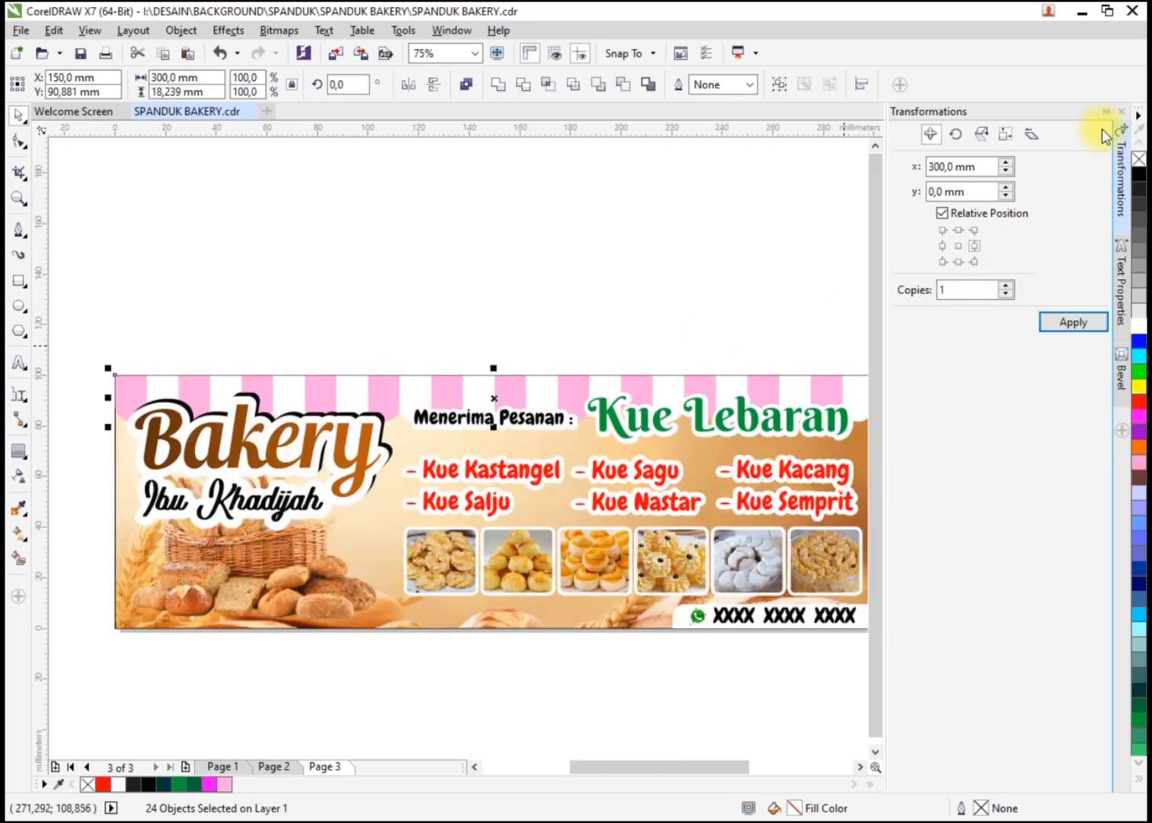
pyautogui.click(1104, 113)
# Recolour the Kue Lebaran heading to a darker green and fit the whole banner in view.
pyautogui.click(573, 303)
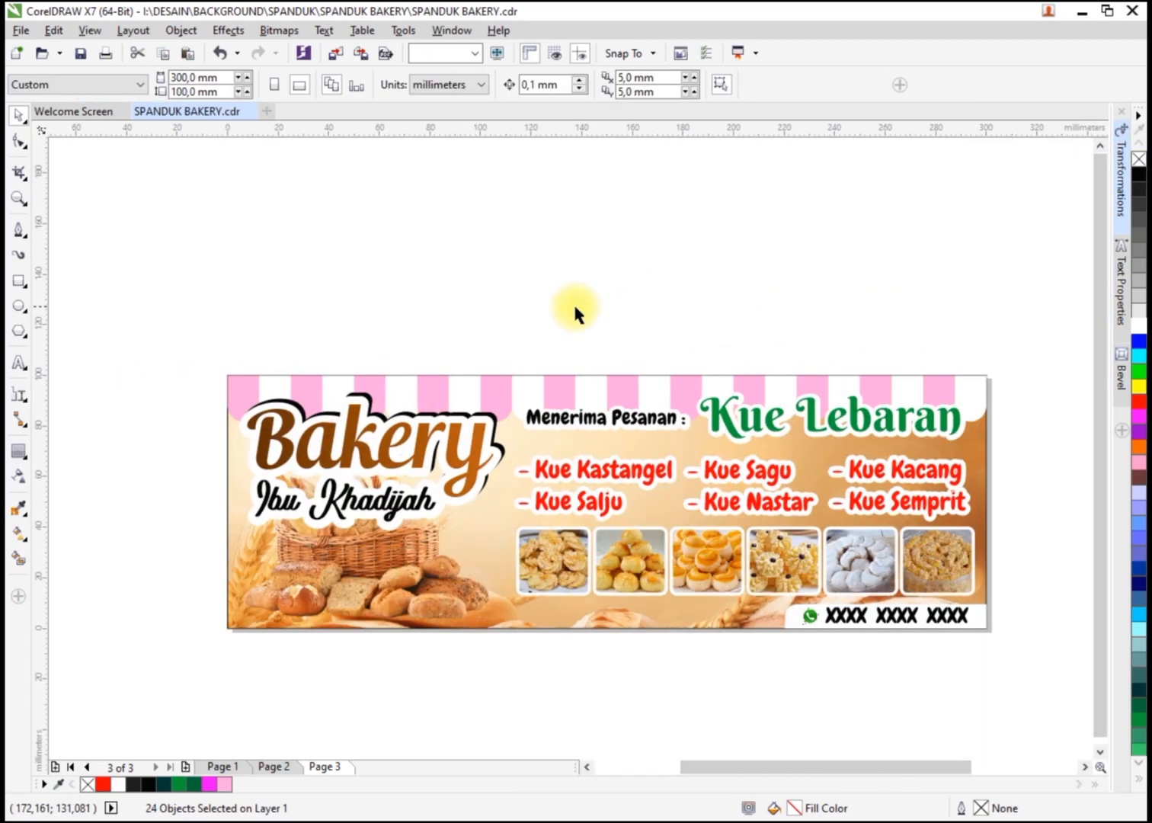
pyautogui.click(756, 431)
pyautogui.click(602, 227)
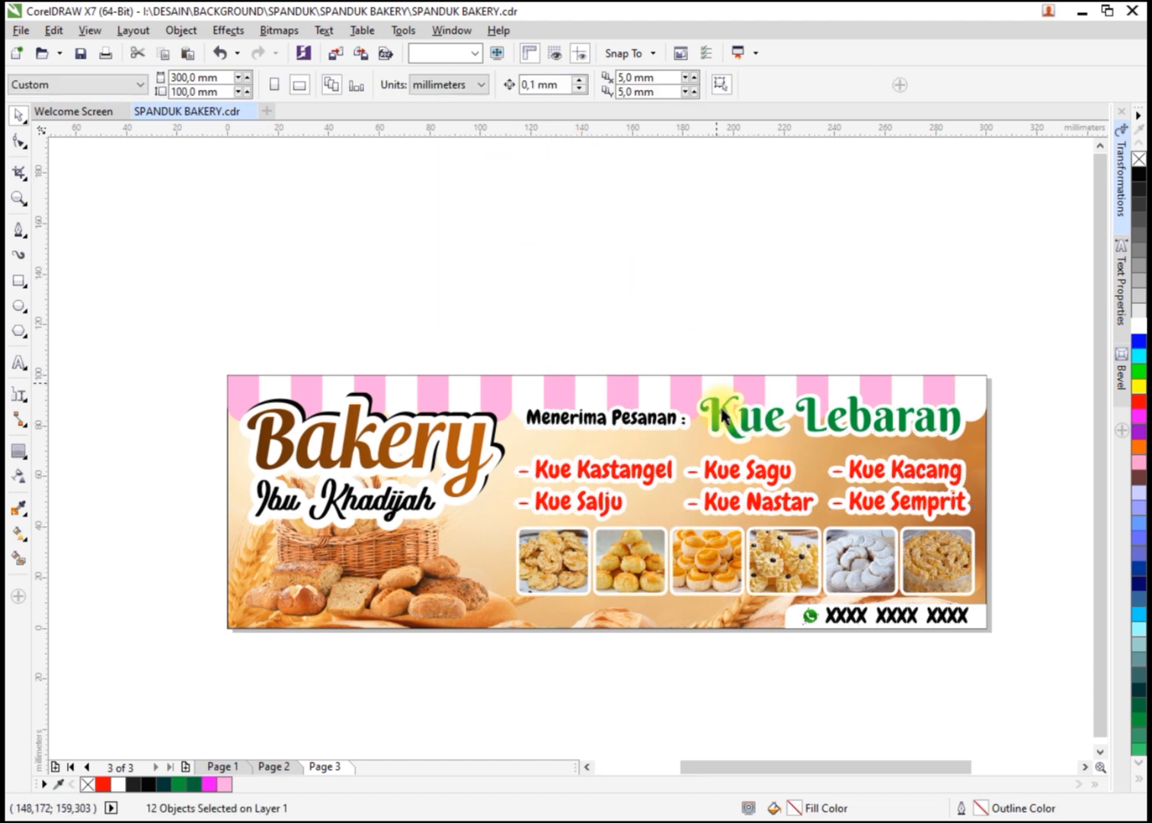
pyautogui.click(717, 412)
pyautogui.moveTo(191, 326); pyautogui.dragTo(1011, 641)
pyautogui.hotkey('shift', 'F2')
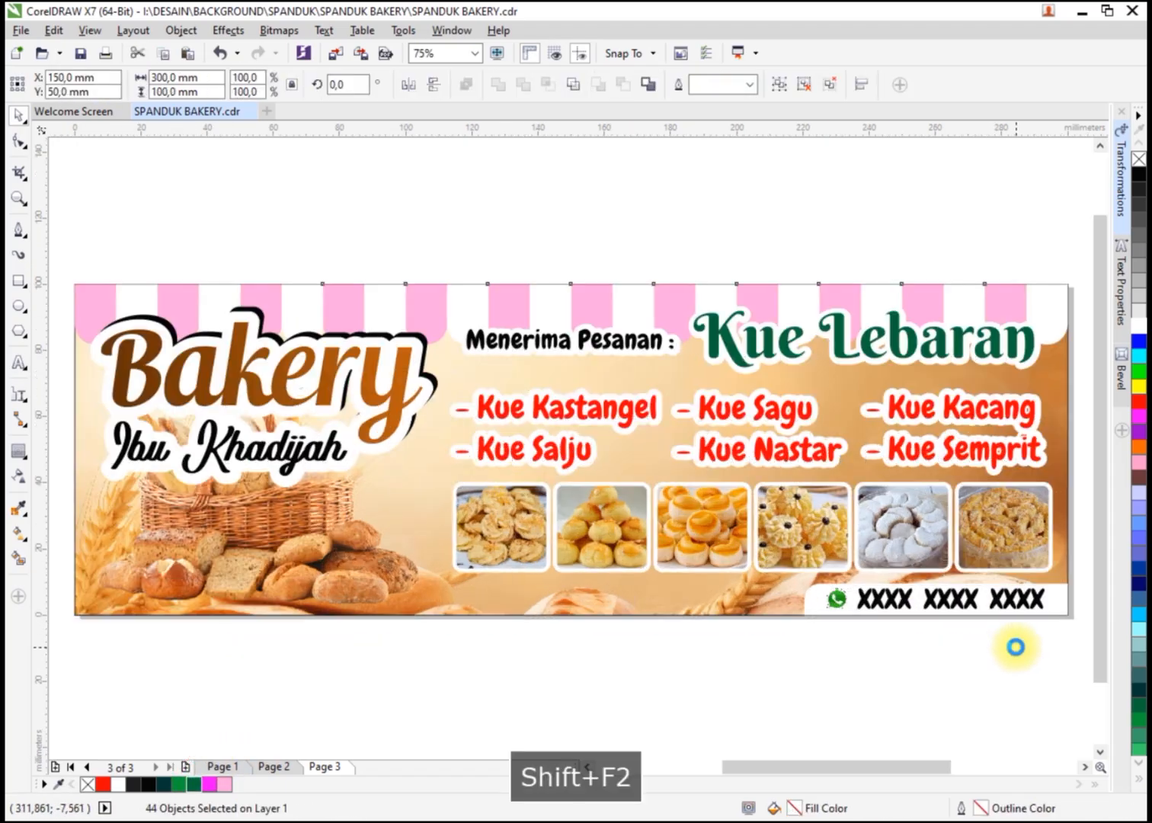
pyautogui.click(694, 222)
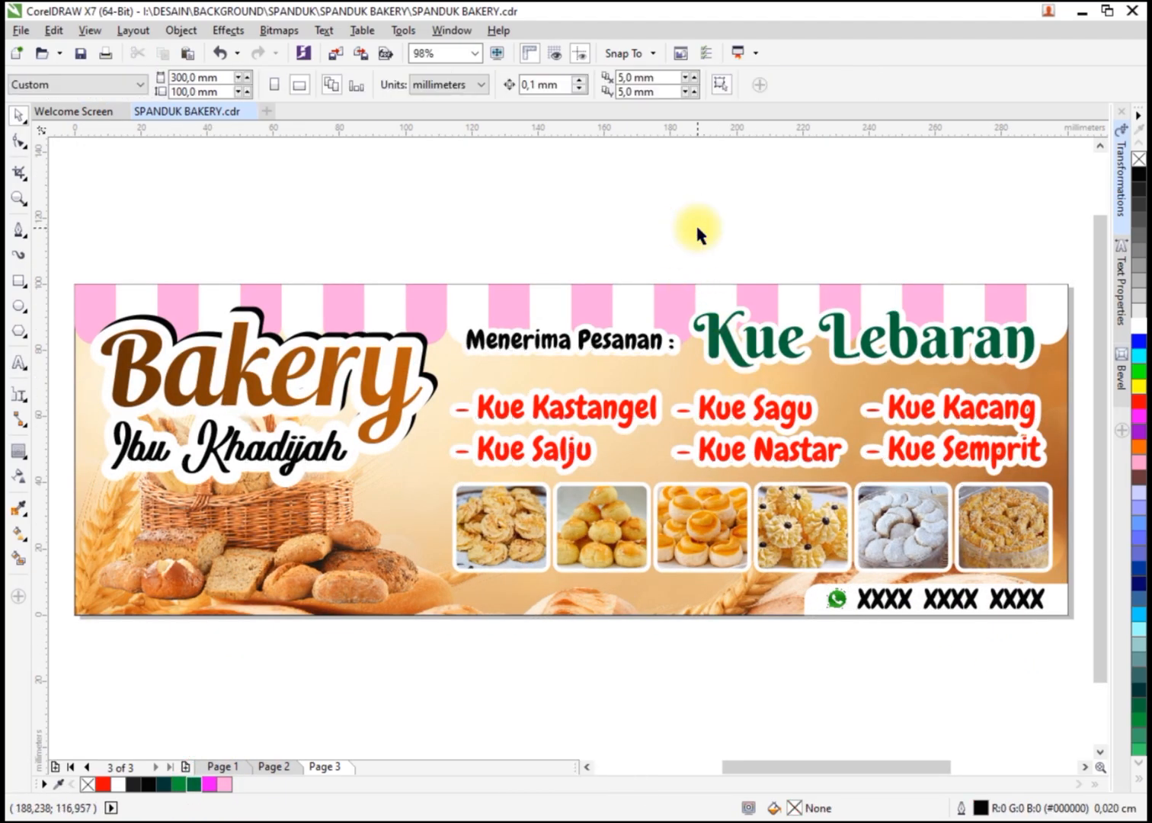